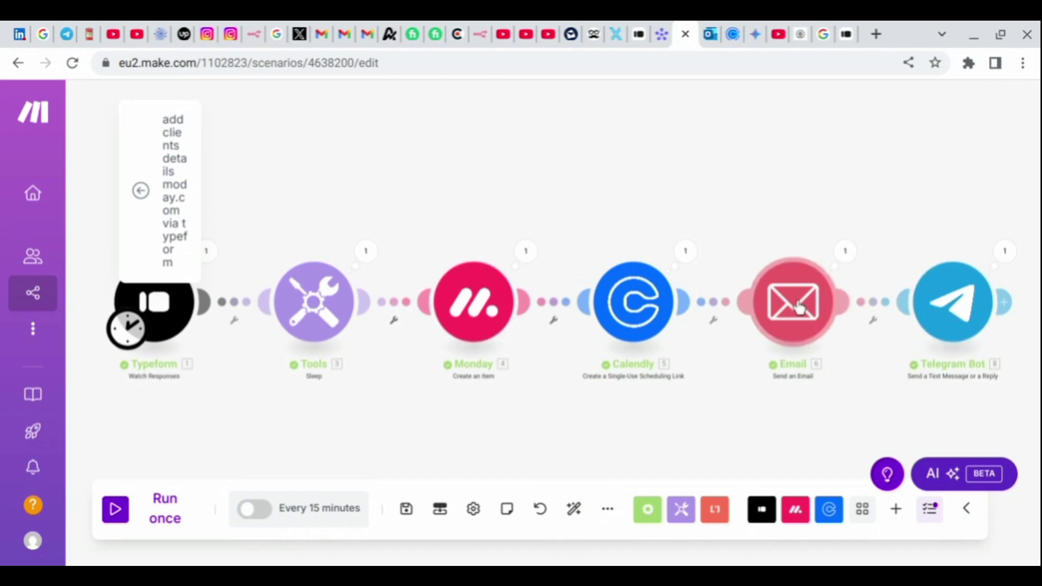
Open Gmail in a new tab and read through the "Let's discuss your Google Ads strategy" message in the Spam folder.
left_click(877, 34)
type("g")
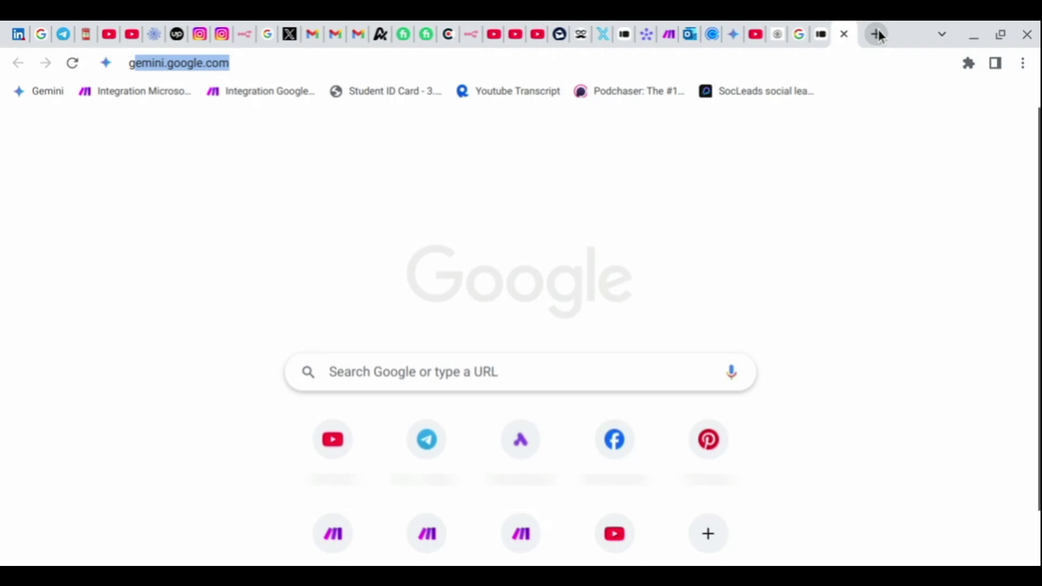
type("m")
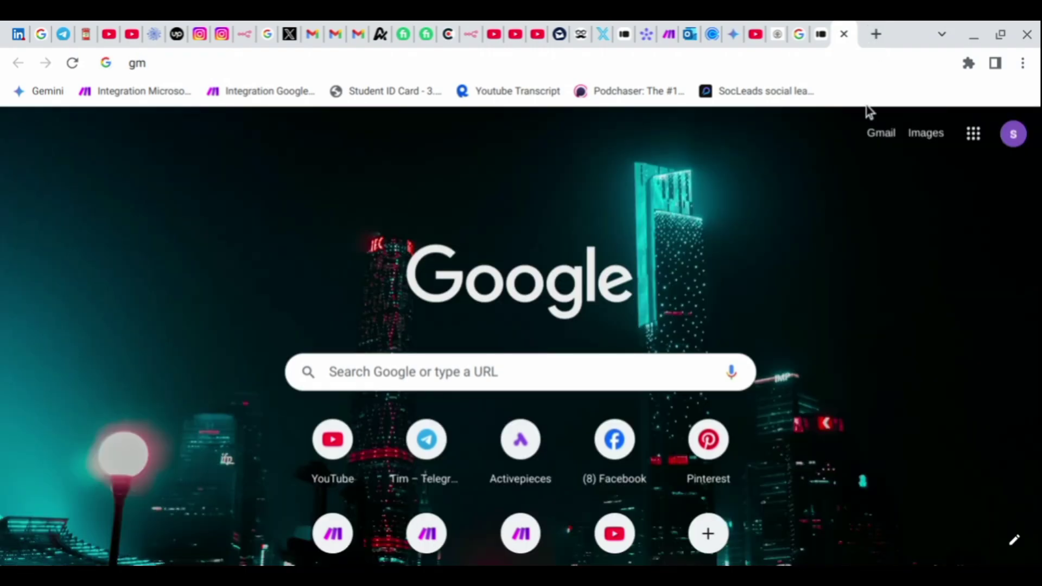
key("Return")
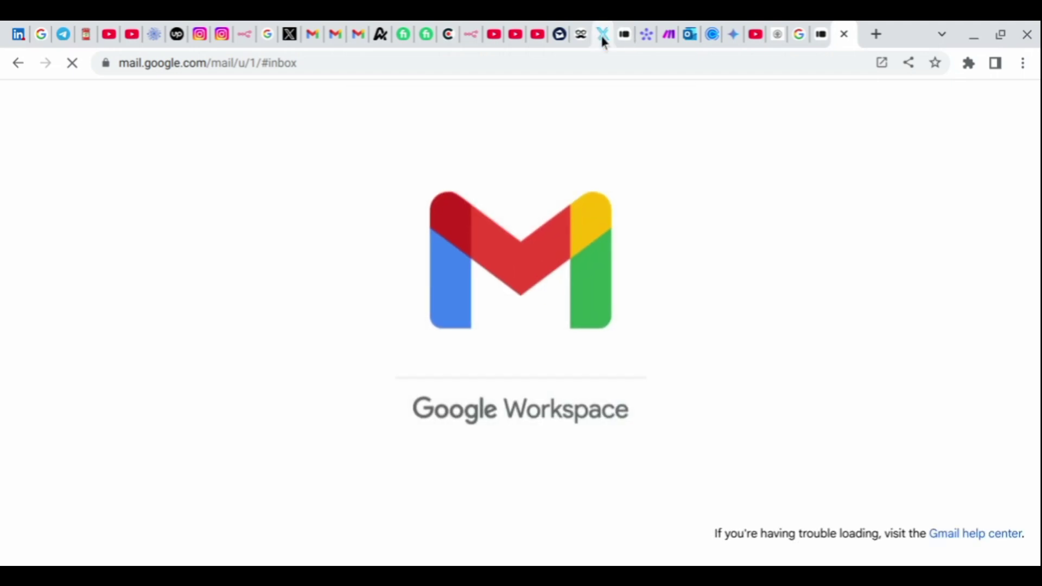
left_click(70, 432)
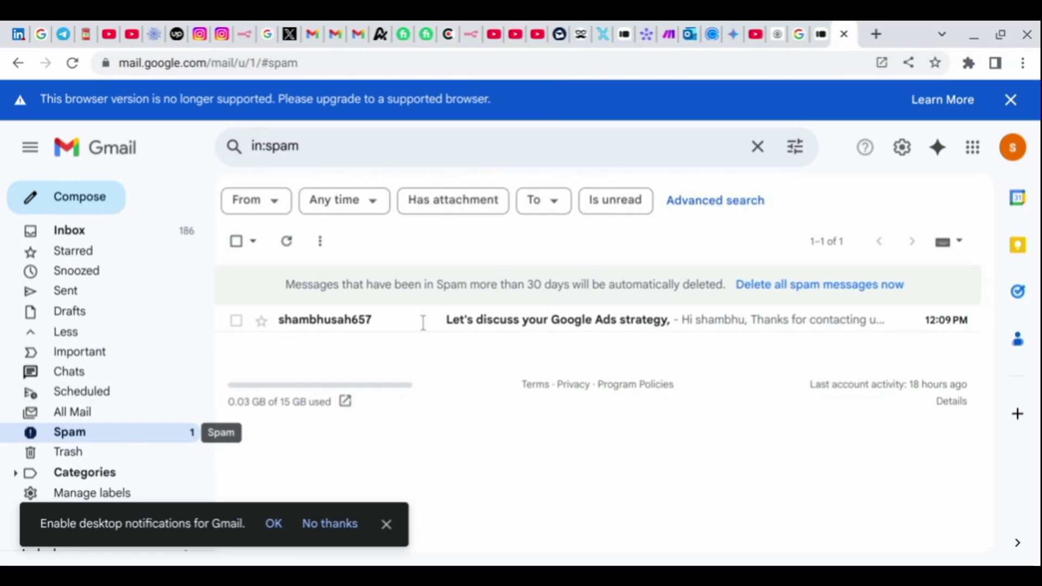
left_click(420, 350)
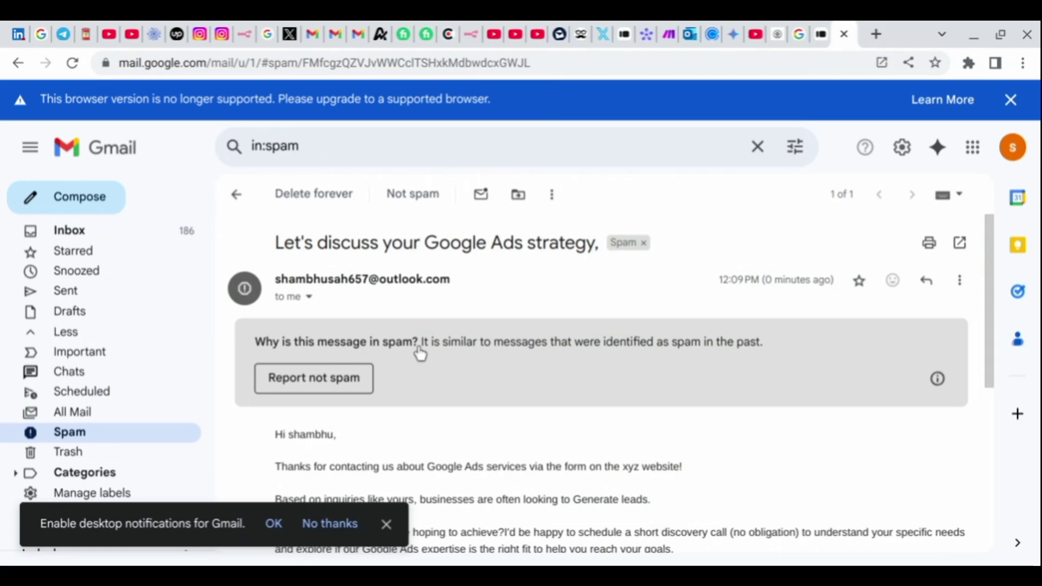
scroll(459, 363, "down", 3)
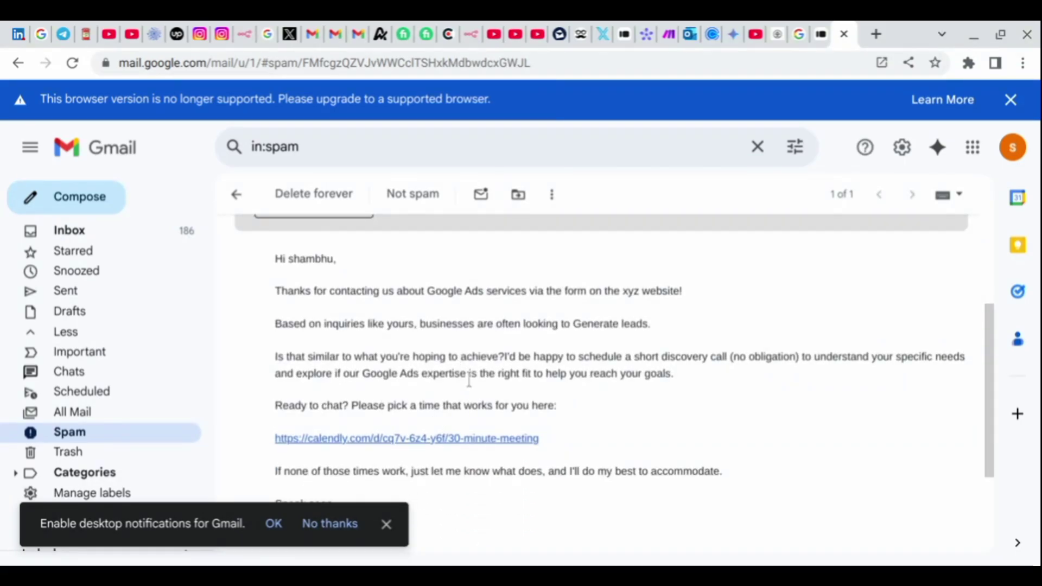
scroll(459, 337, "up", 3)
scroll(445, 396, "down", 5)
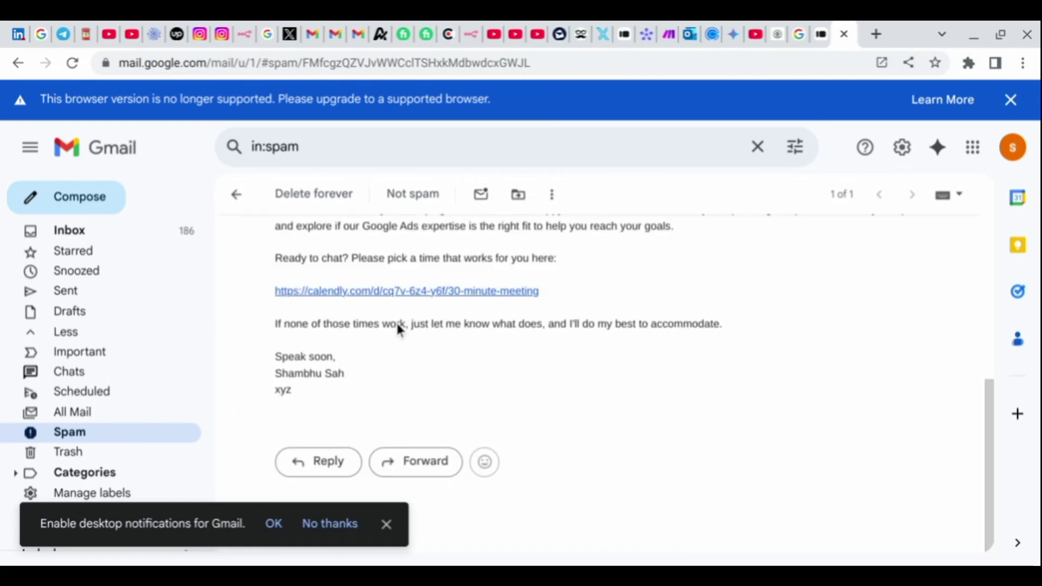
scroll(402, 377, "up", 5)
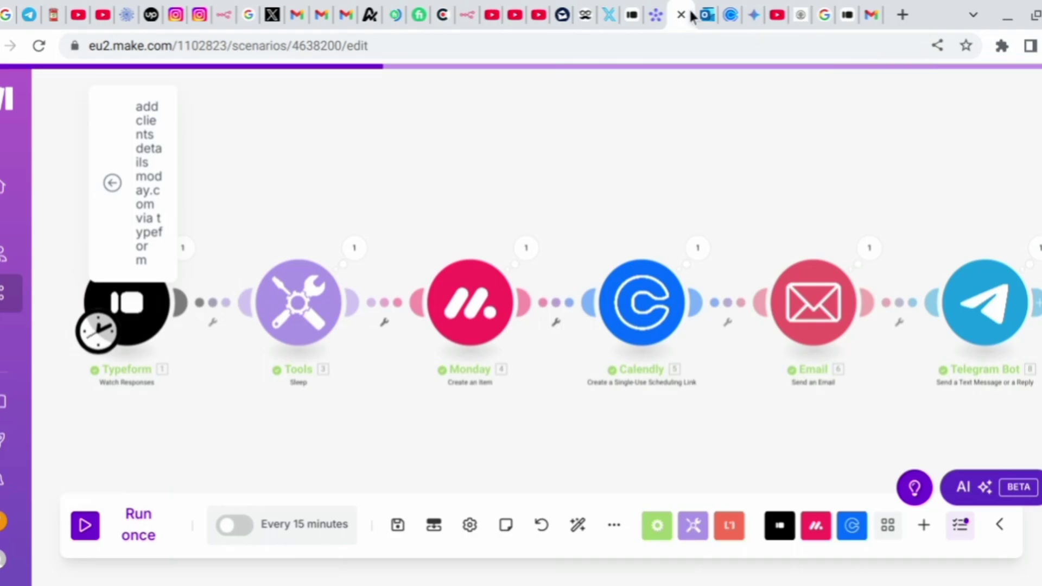
Switch to Typeform and start a new form in My workspace, created with AI for lead qualification.
left_click(634, 16)
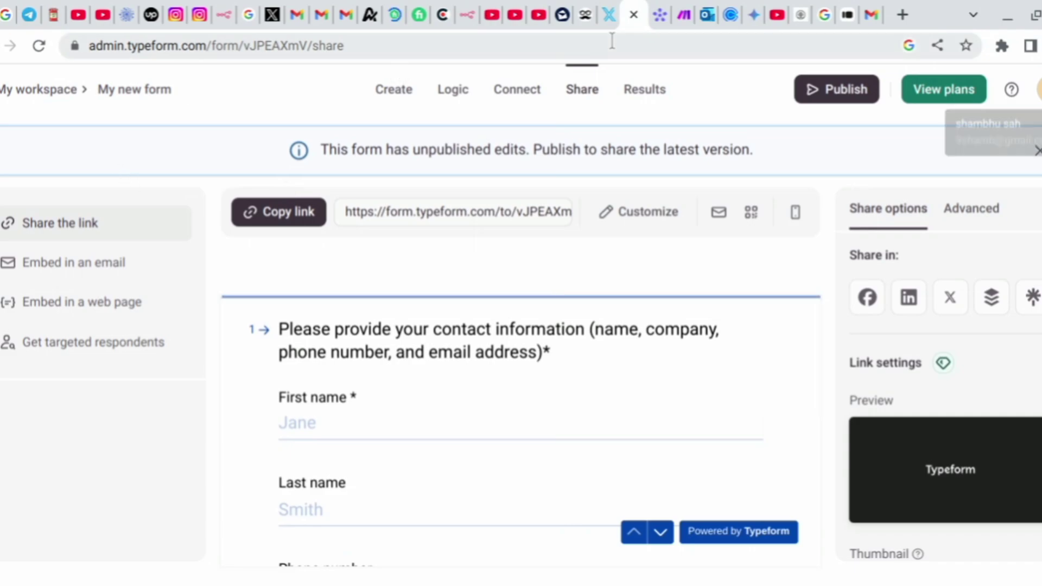
left_click(46, 90)
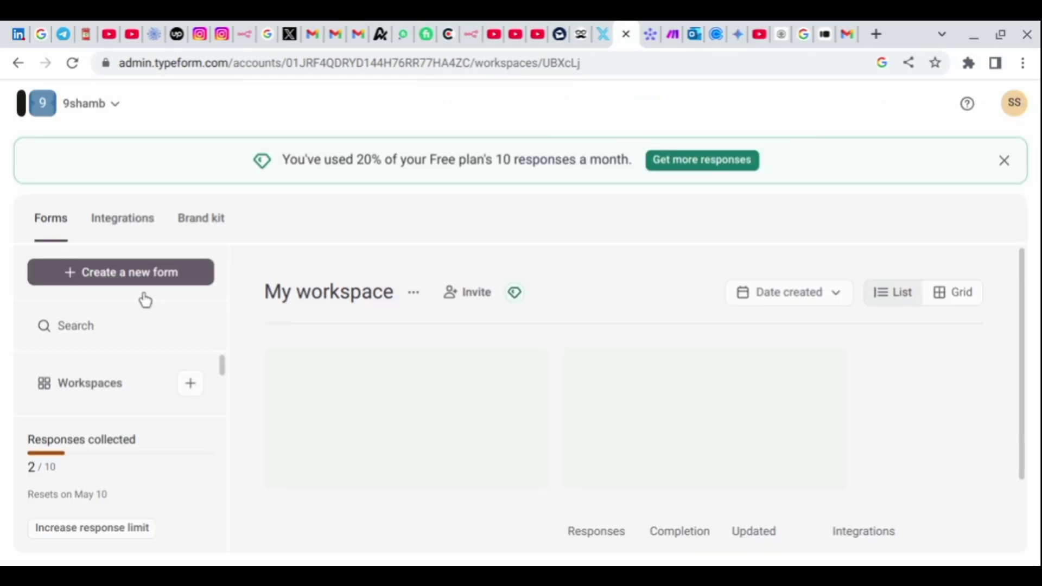
left_click(145, 300)
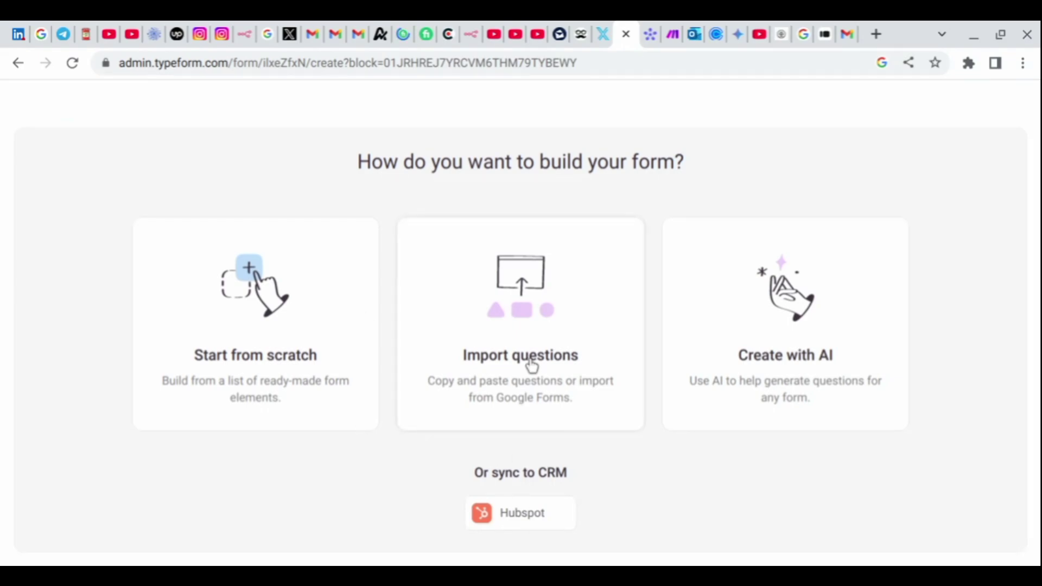
left_click(779, 372)
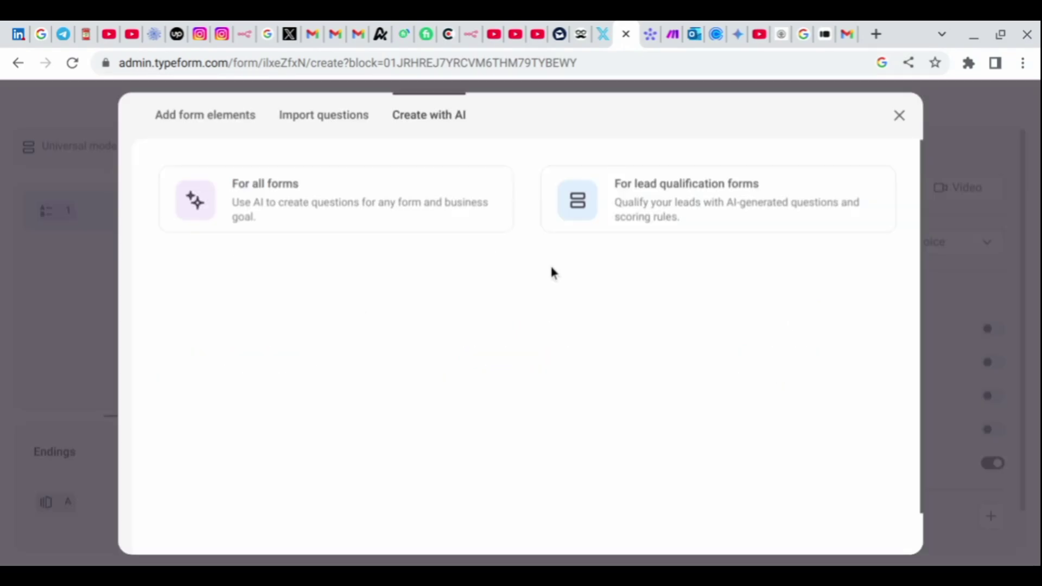
left_click(597, 212)
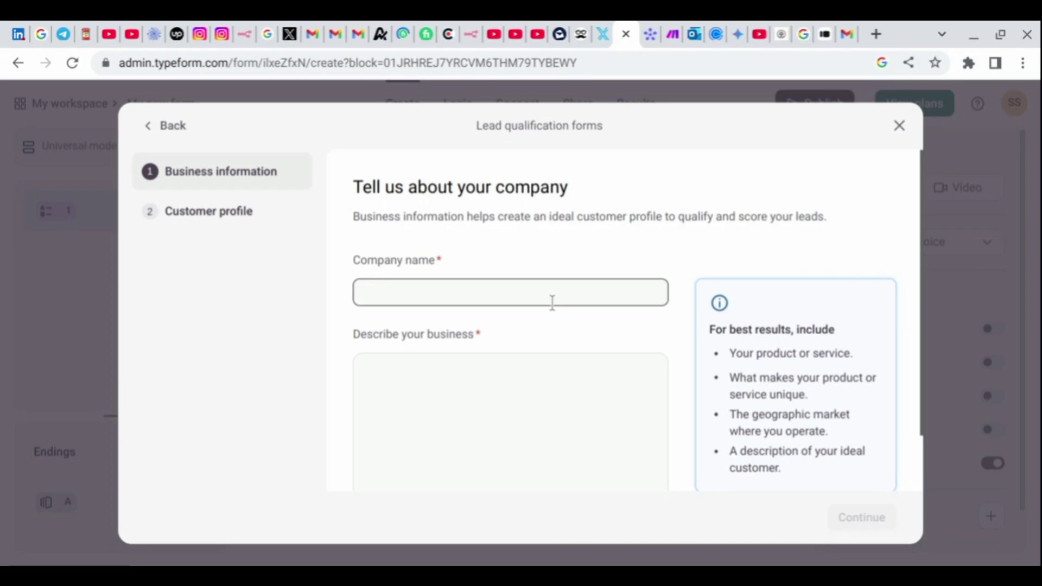
Generate the form questions for company "tg", described as "i run ai automaion agency. my target customer is bussiness qwner".
type("tg")
left_click(522, 405)
type("i run ai automaion agency. my target customer is bussiness qwner")
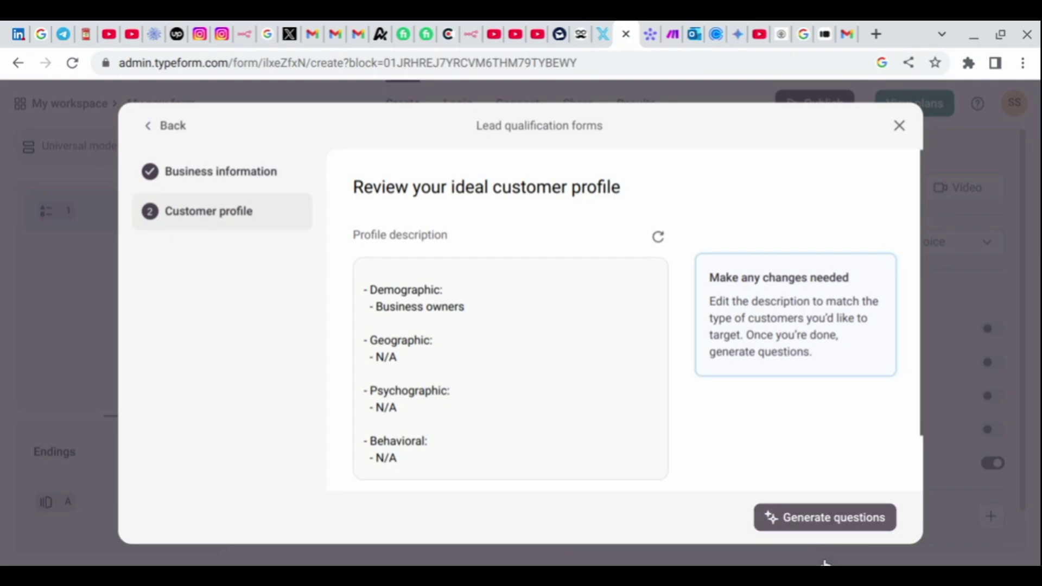
left_click(825, 518)
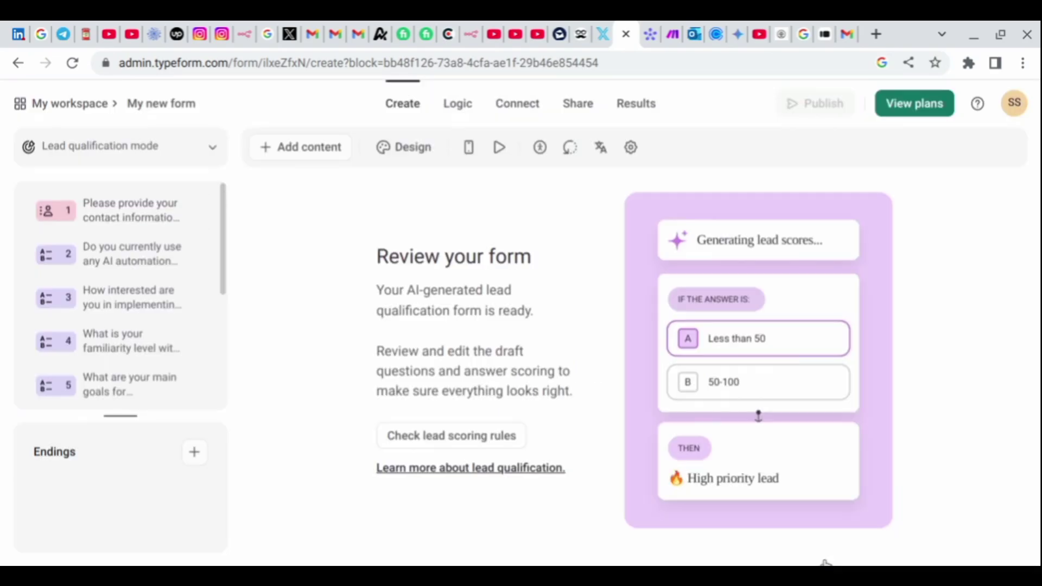
scroll(144, 288, "down", 5)
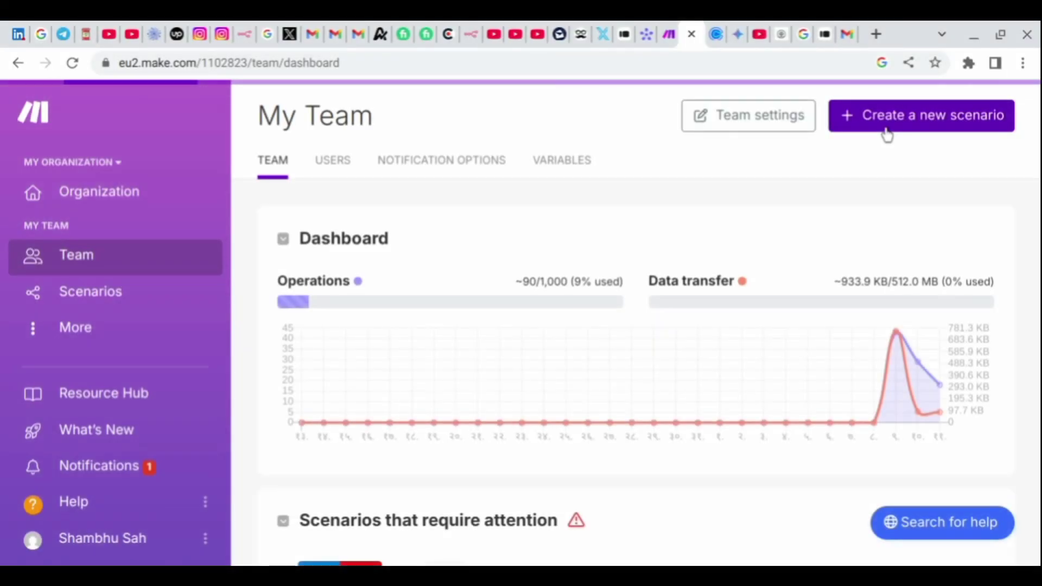
Create a new scenario in Make with the Typeform Watch Responses trigger and begin adding its connection.
left_click(887, 134)
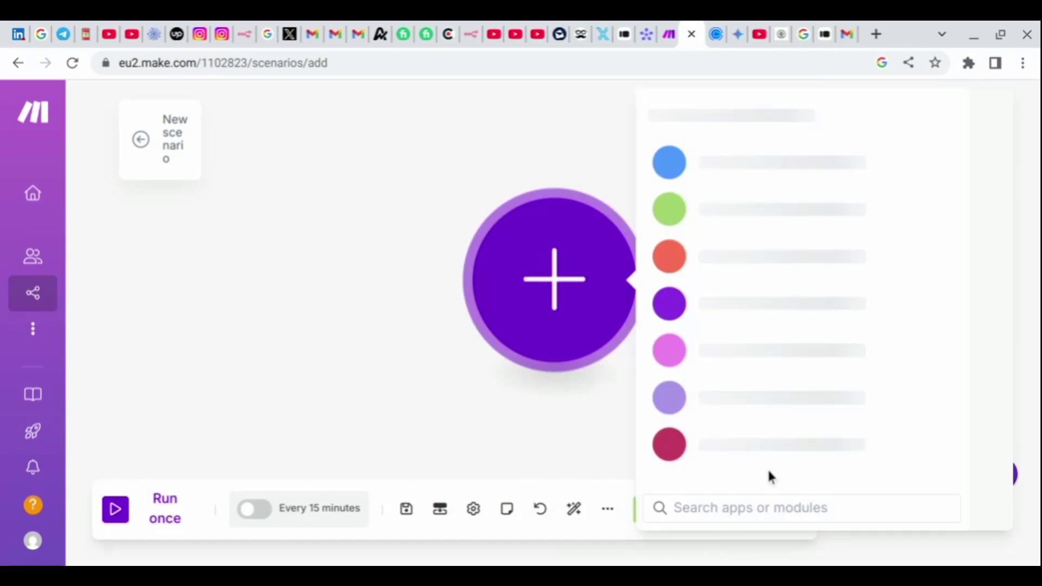
type("typef")
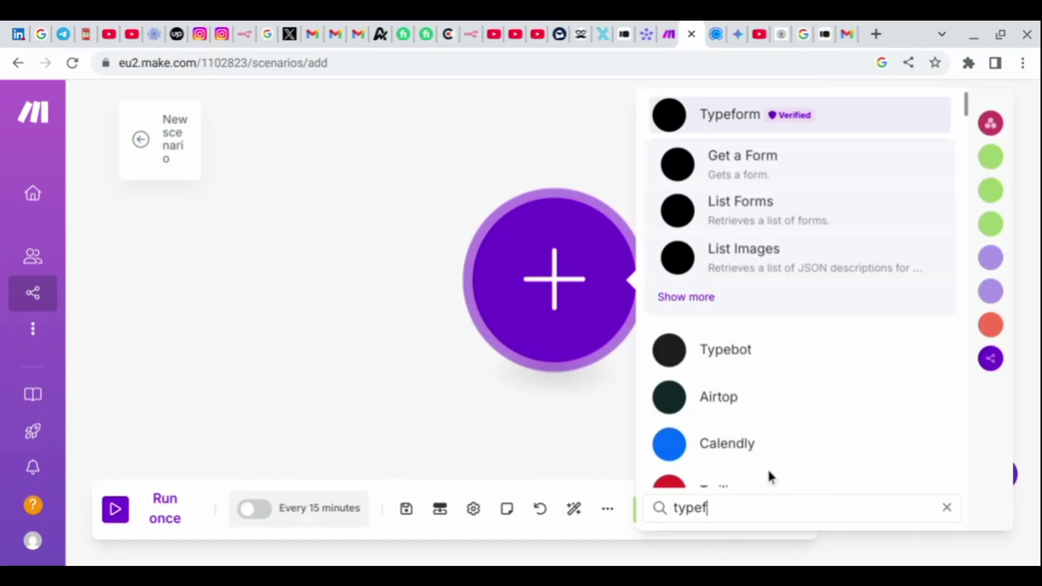
type("orm")
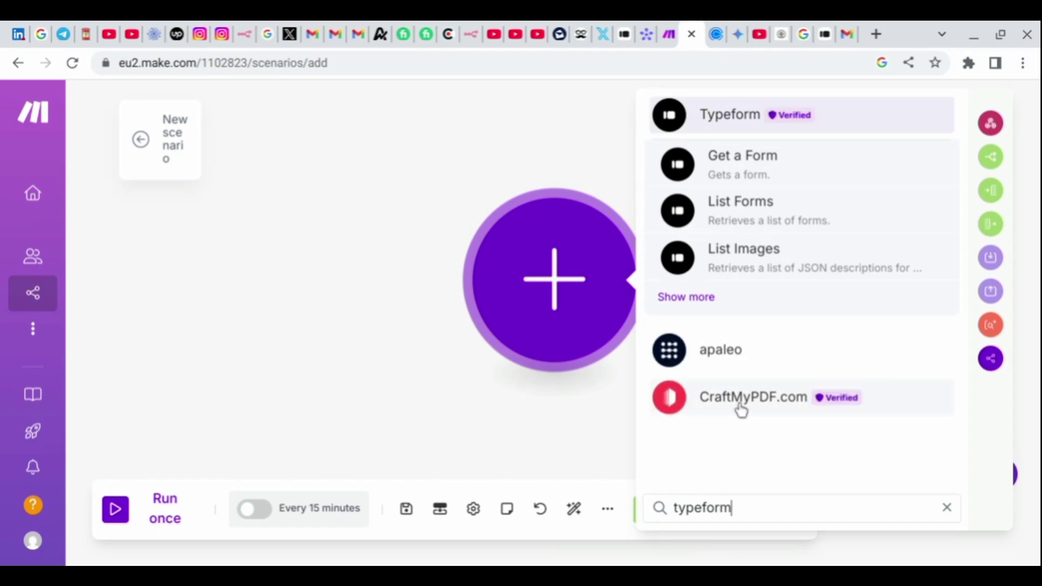
left_click(676, 298)
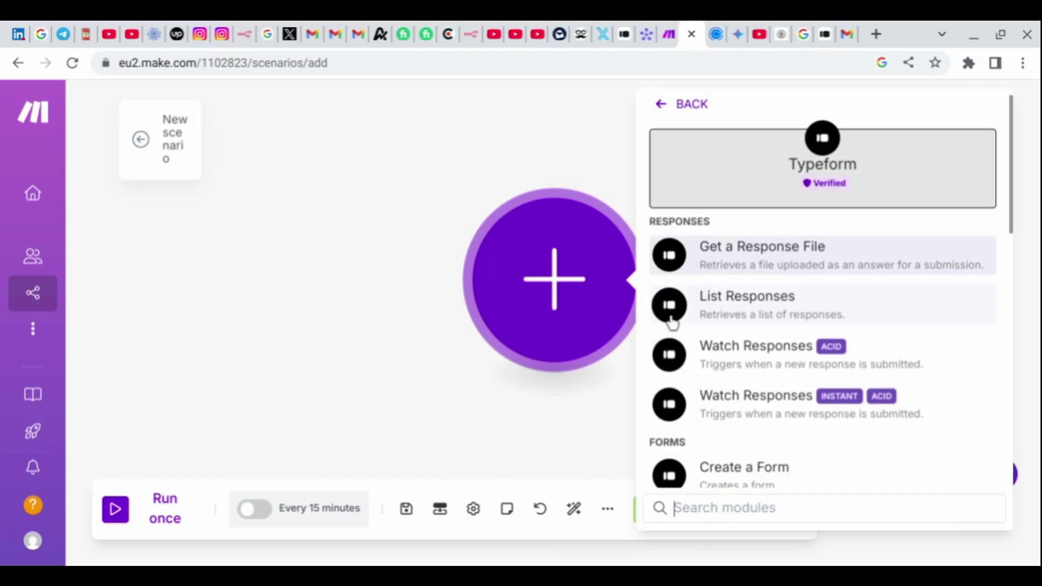
left_click(708, 392)
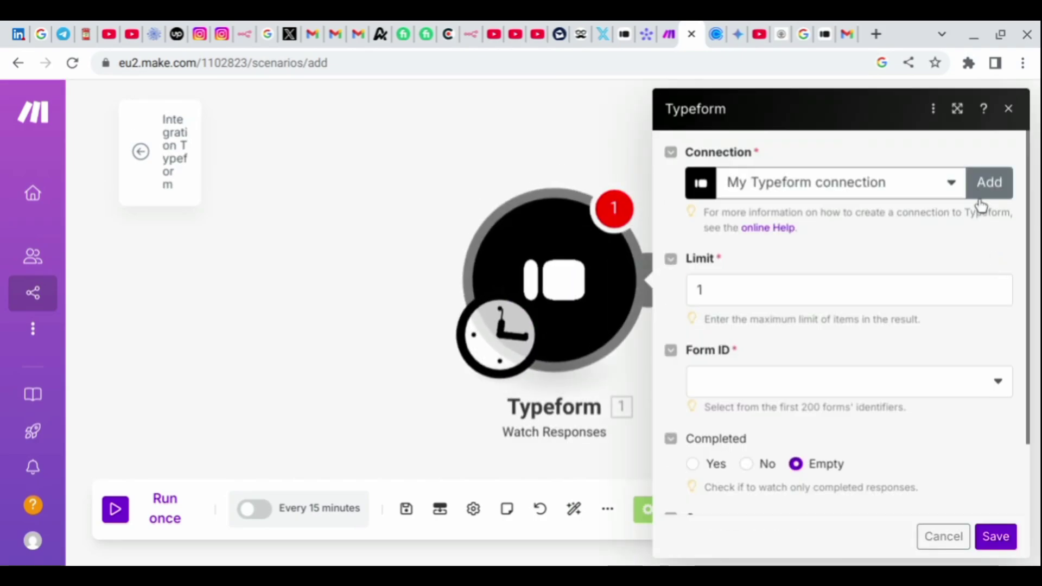
left_click(981, 195)
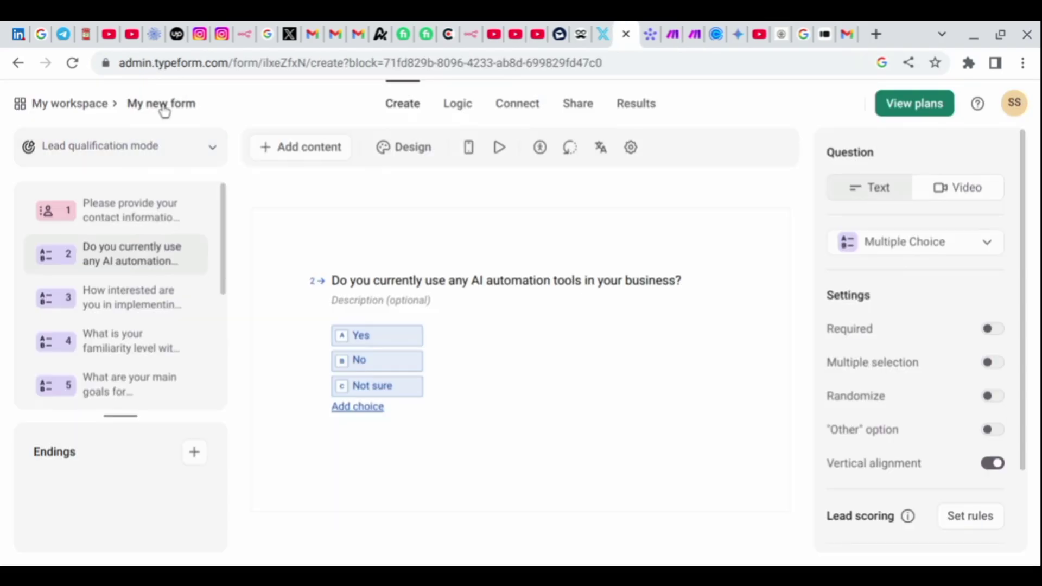
Switch back to Typeform and rename the new lead qualification form as "AI automation".
left_click(164, 116)
type("AI automation")
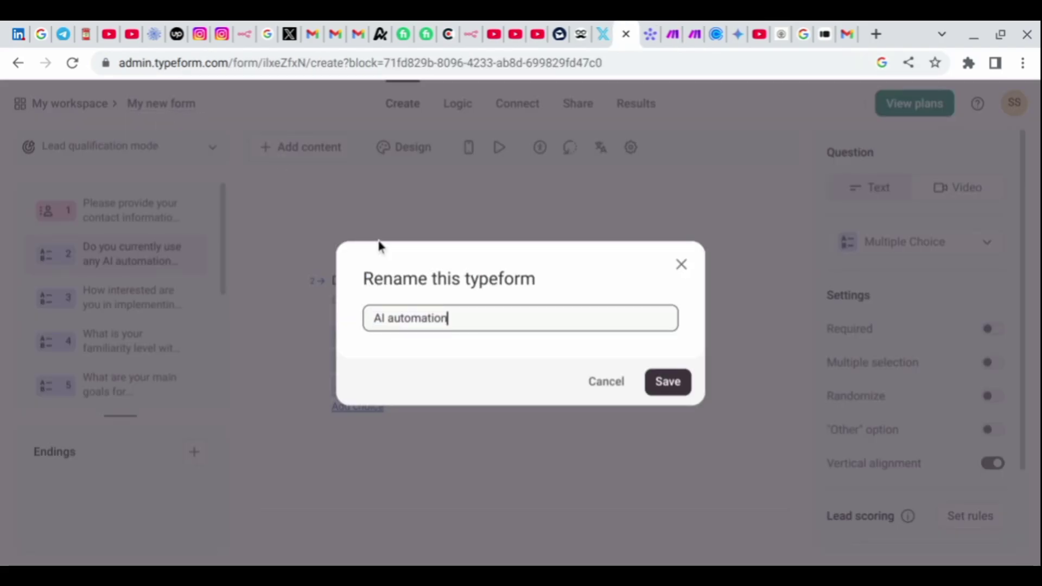
left_click(668, 383)
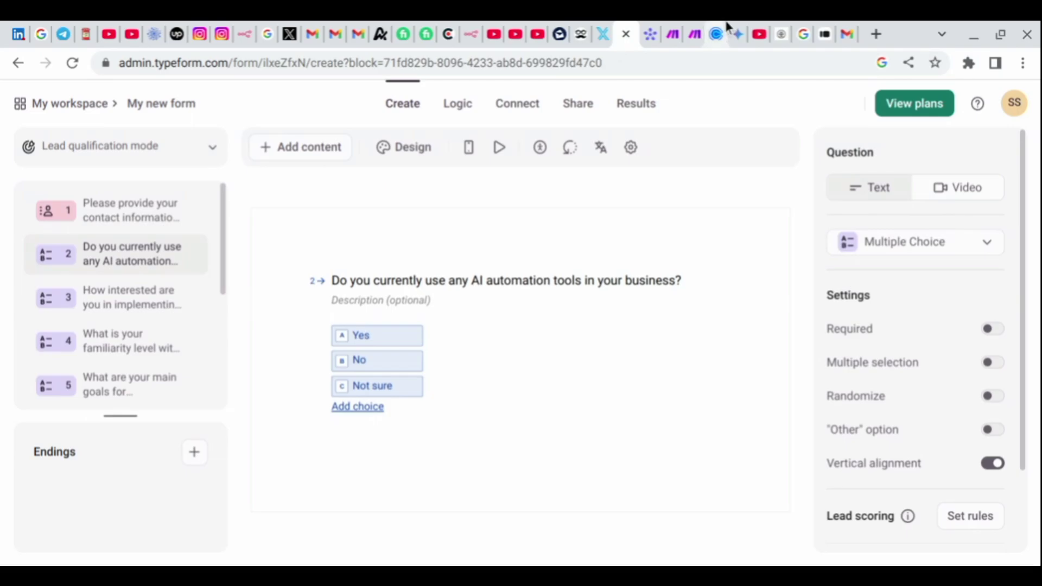
Return to the Make scenario, reload the Typeform trigger's settings and choose "AI automation" as the Form ID.
left_click(697, 35)
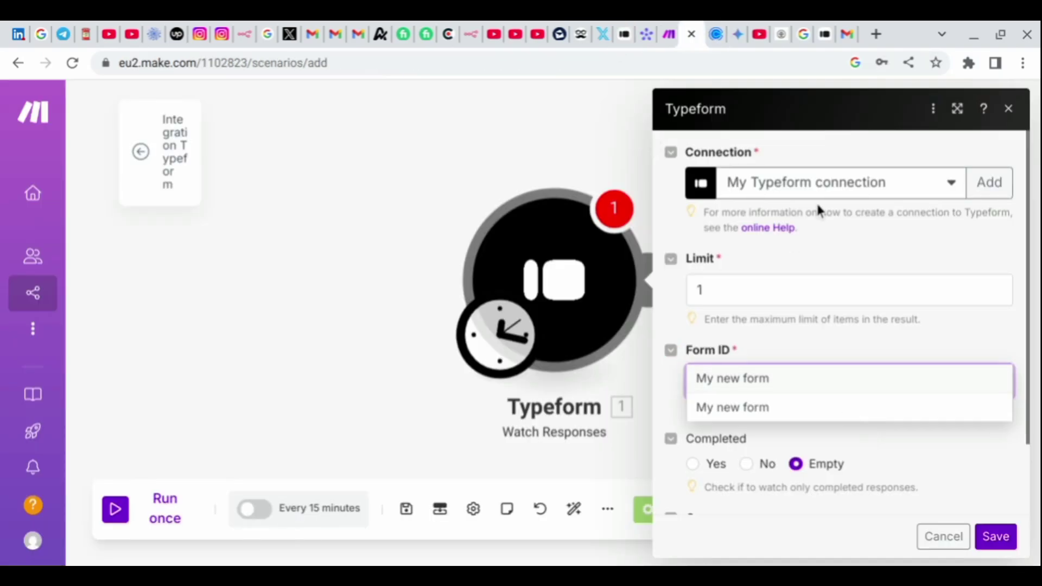
left_click(1007, 111)
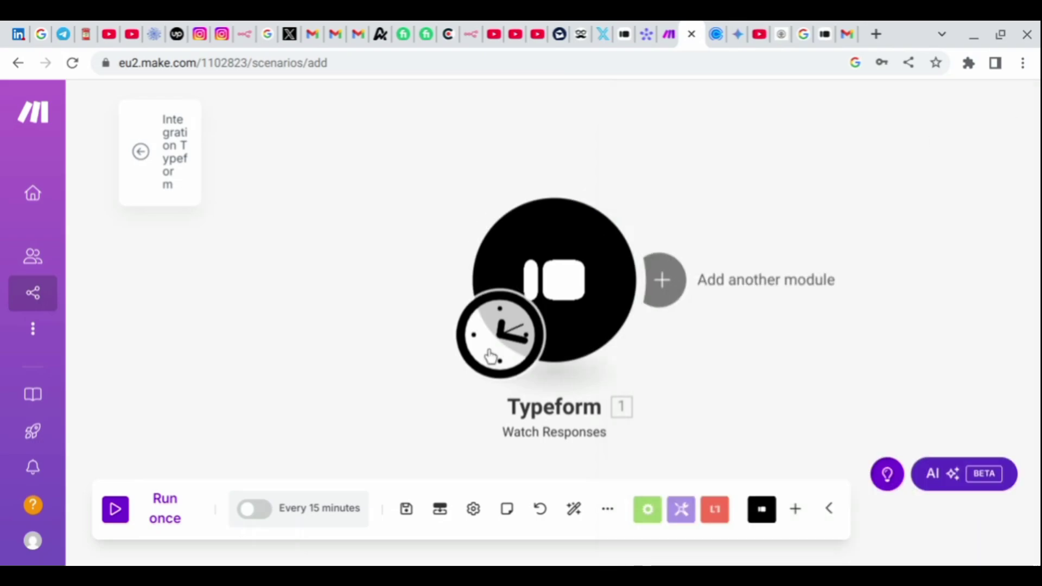
left_click(548, 310)
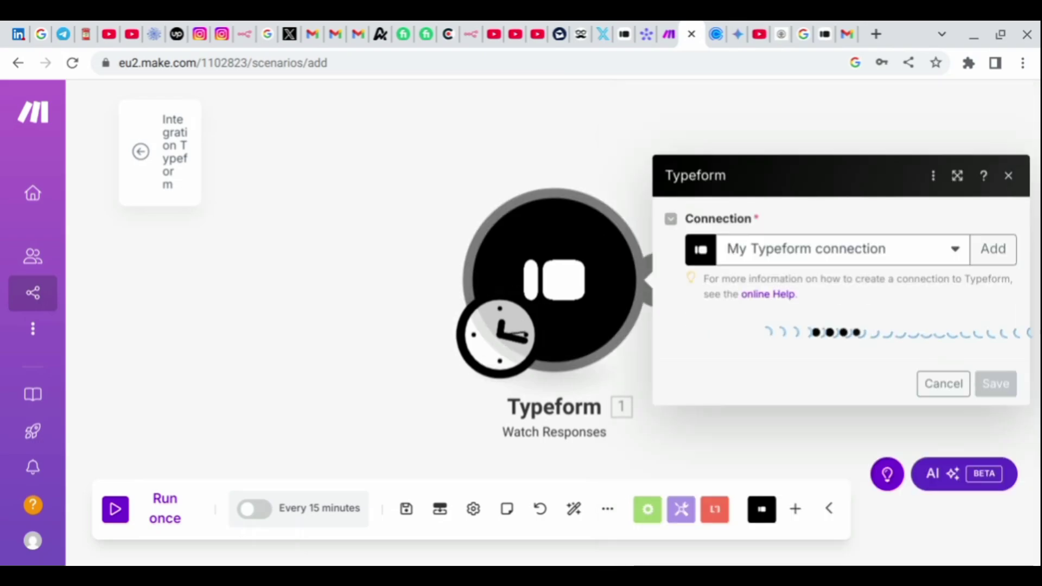
left_click(832, 394)
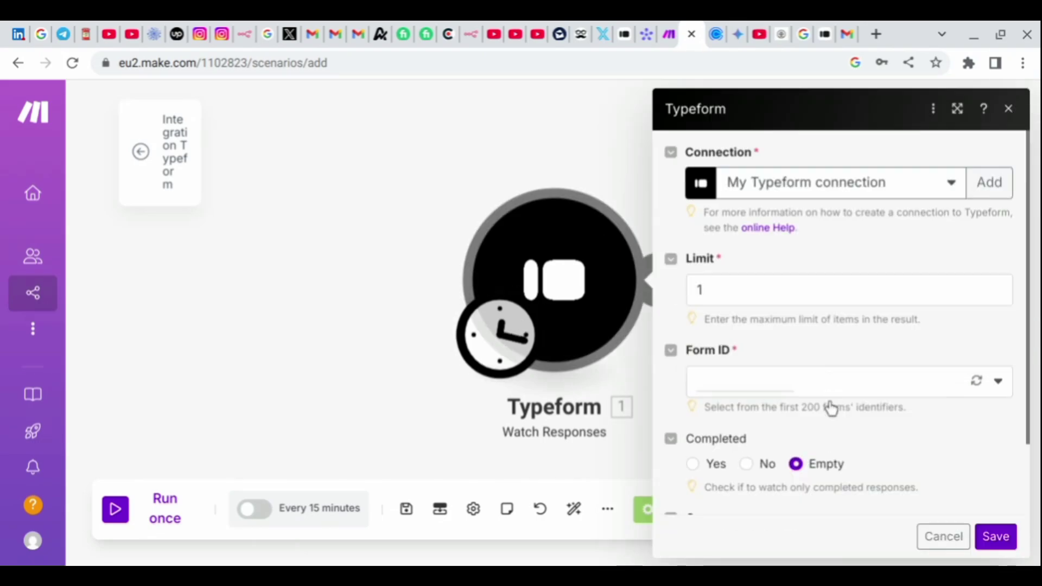
key("Return")
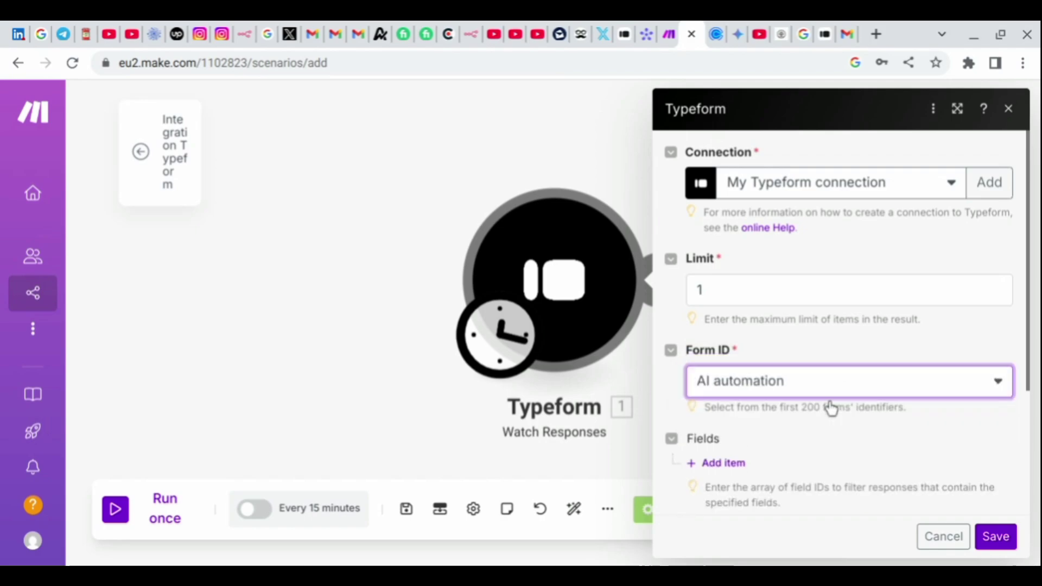
Save the Typeform trigger's settings and set it to start processing responses from now on.
scroll(819, 433, "down", 1)
scroll(819, 433, "down", 2)
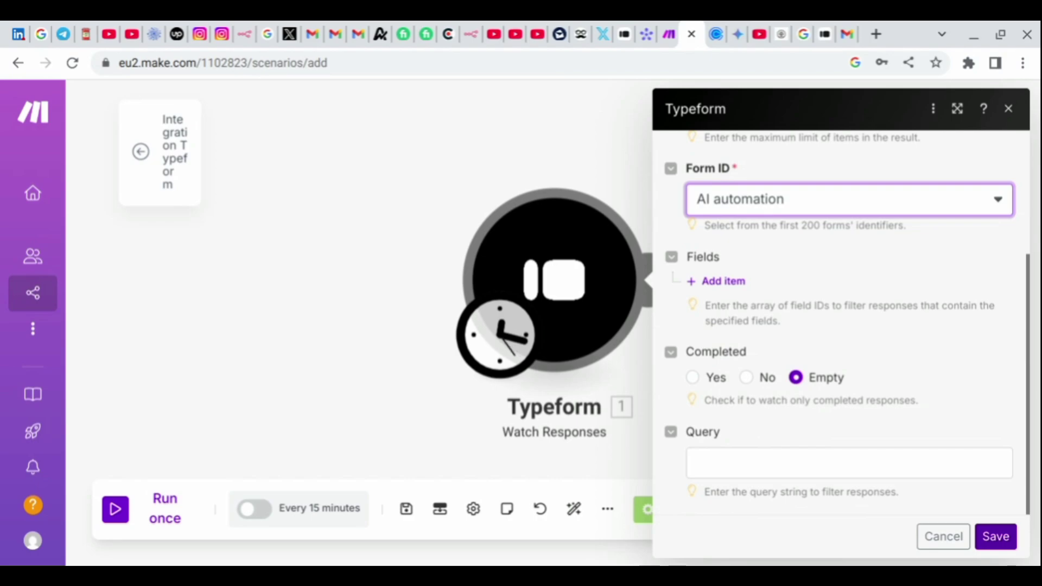
left_click(996, 537)
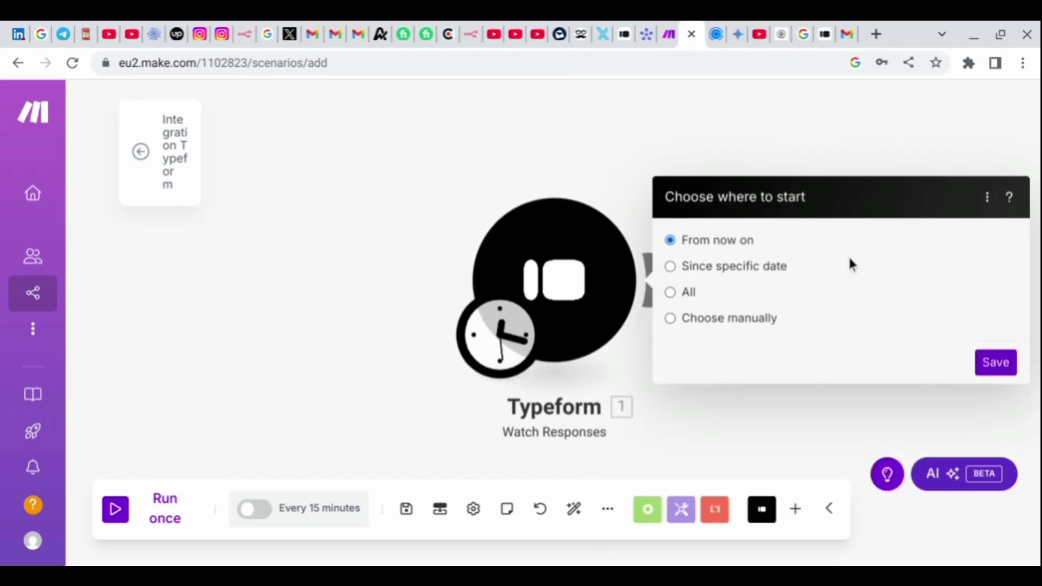
left_click(995, 402)
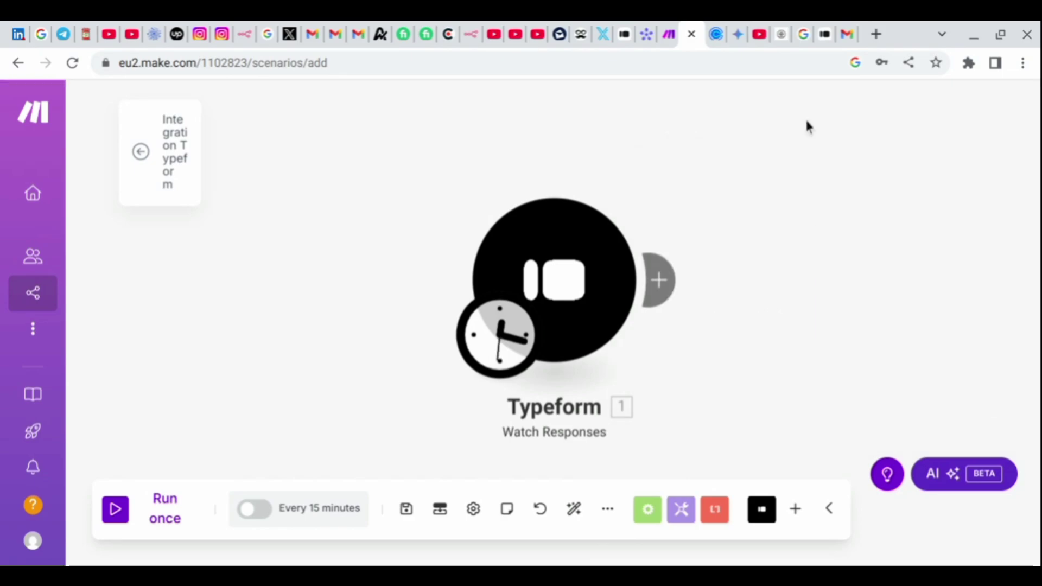
Copy the web address of the already completed Typeform form from its open browser tab.
left_click(825, 36)
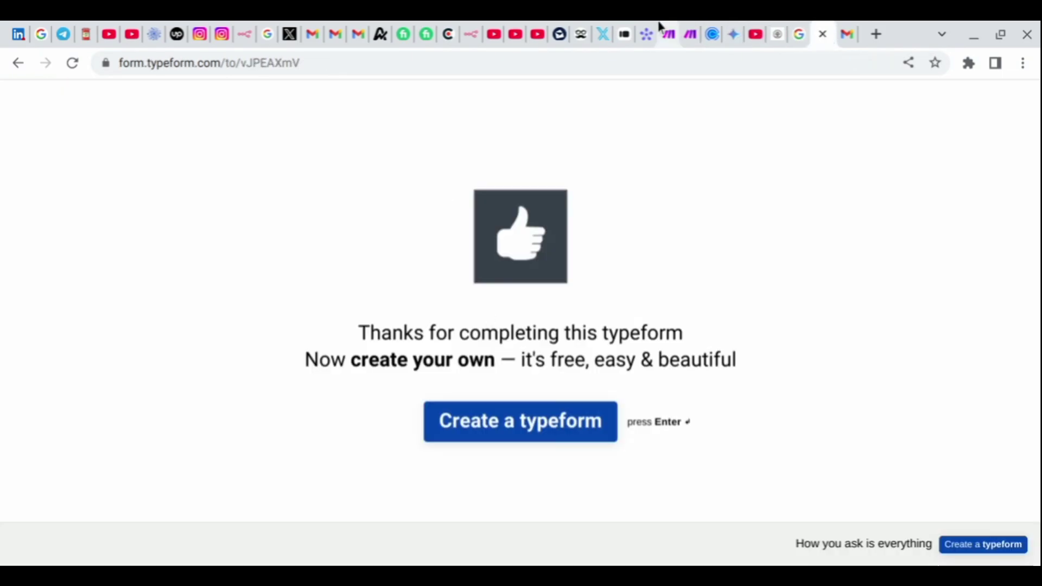
left_click(622, 63)
key("ctrl+c")
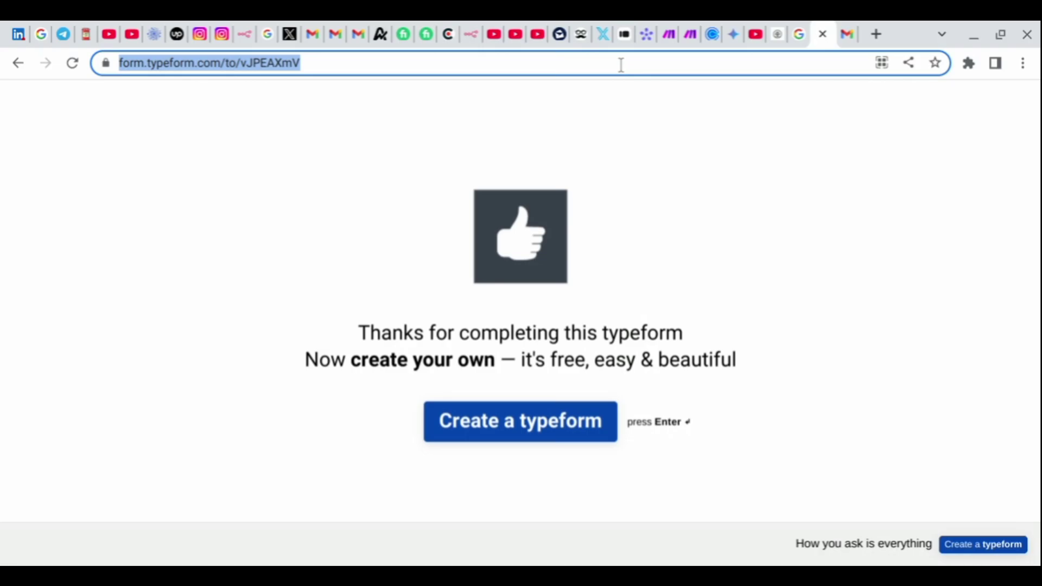
left_click(622, 63)
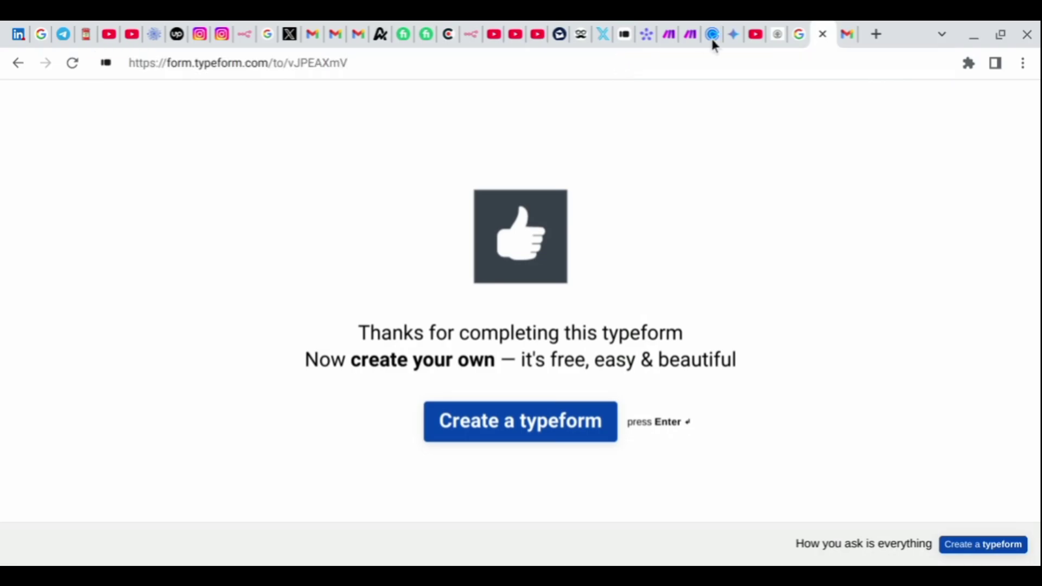
Switch to the Gmail tab and load the copied Typeform web address there.
left_click(845, 36)
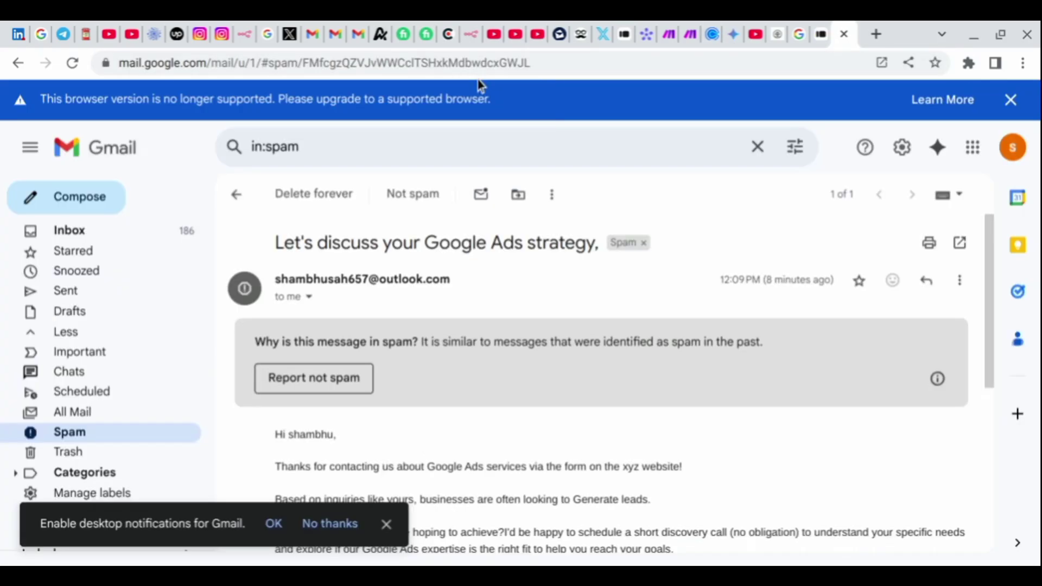
left_click(477, 75)
key("ctrl+v")
key("Return")
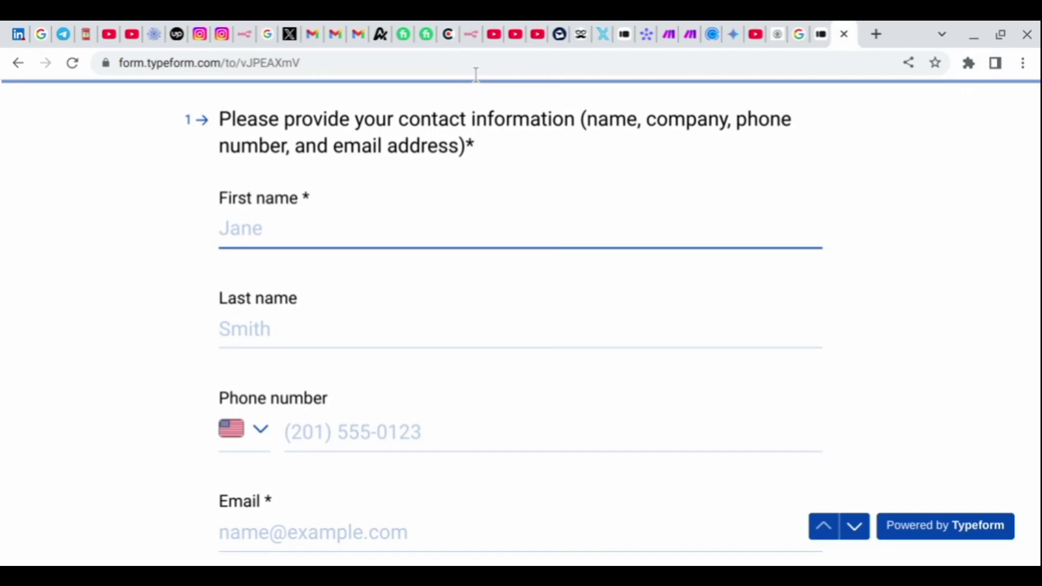
Fill in the form's contact details with company "ballon", answer the remaining questions, choose "Online search" as the referral source and submit.
type("shambhu")
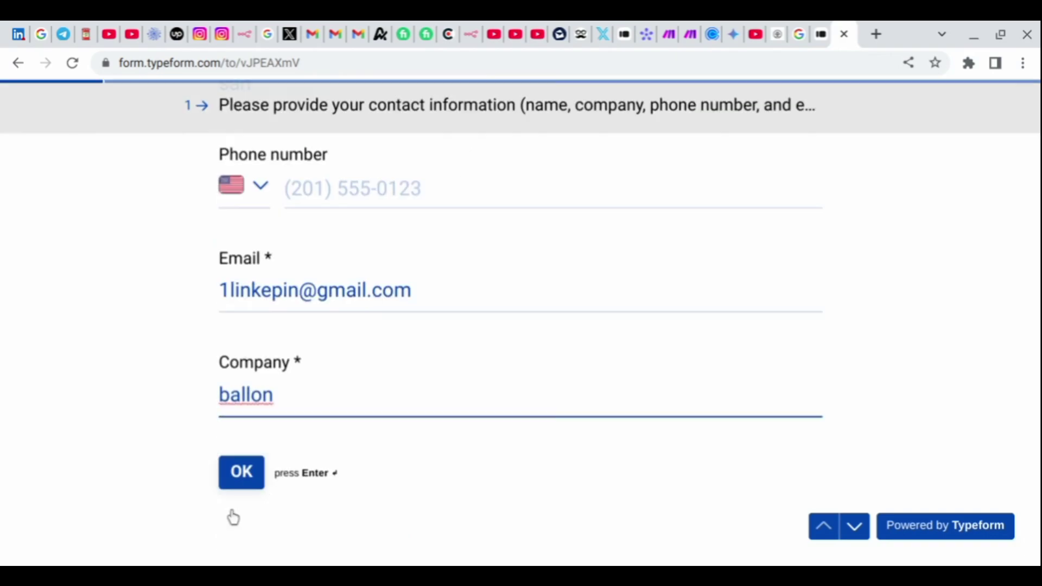
key("Return")
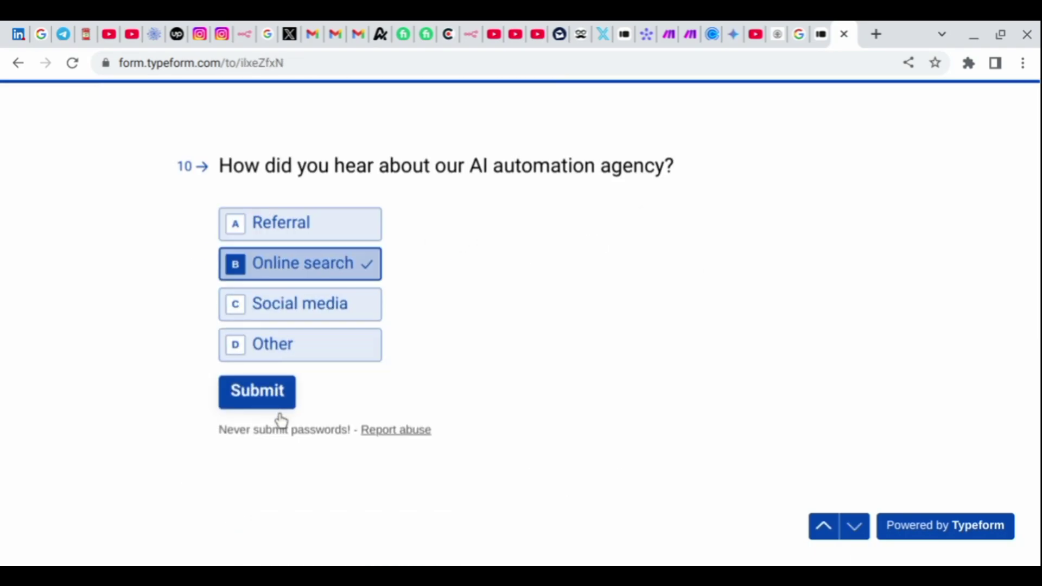
left_click(280, 414)
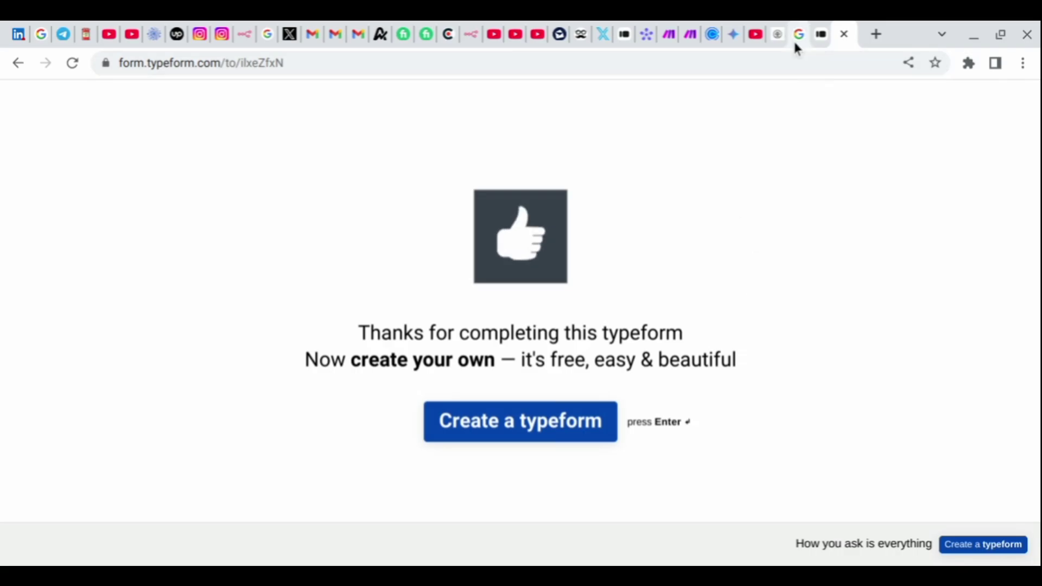
Return to the Make scenario and examine the Answers array in the Typeform module's run output.
left_click(690, 34)
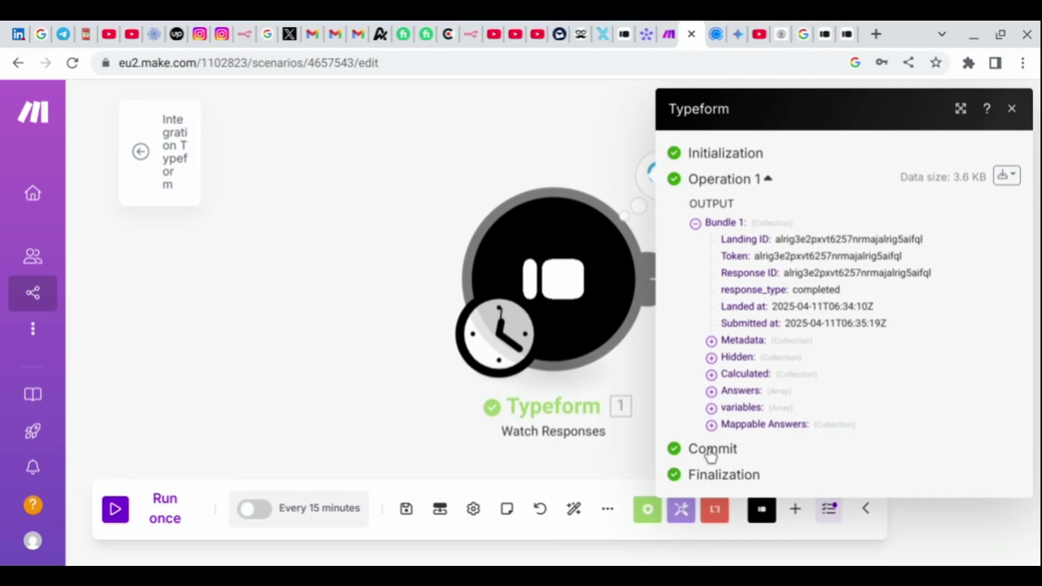
left_click(711, 392)
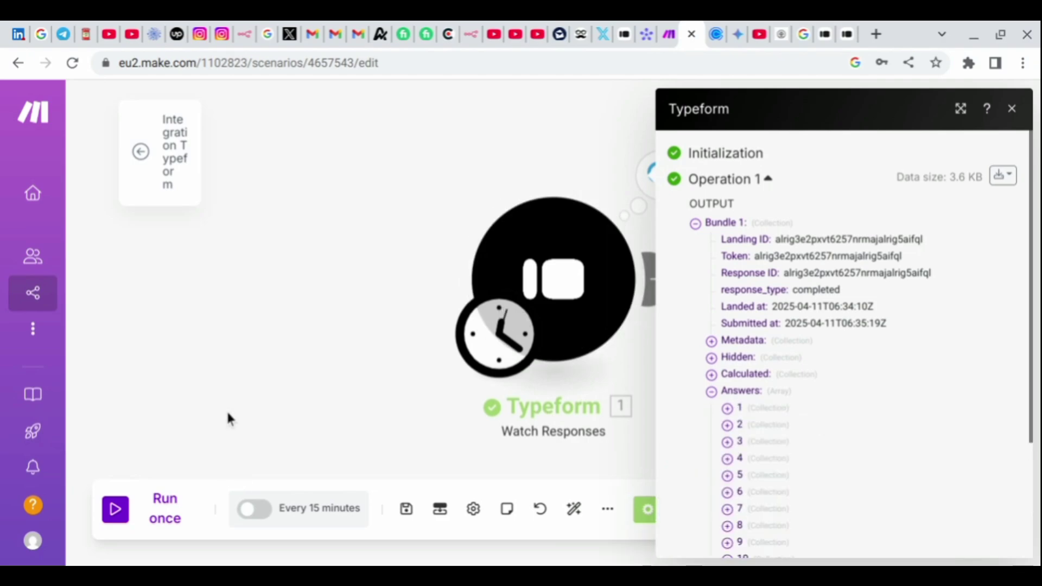
left_click(642, 309)
Add a Monday "Create an Item" module after the Typeform trigger.
left_click(656, 304)
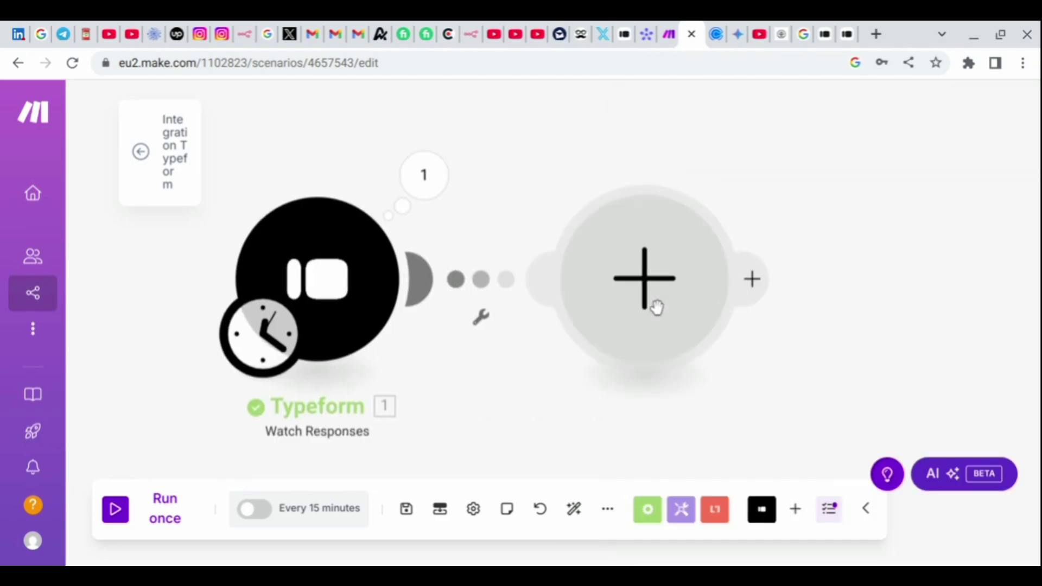
left_click(657, 307)
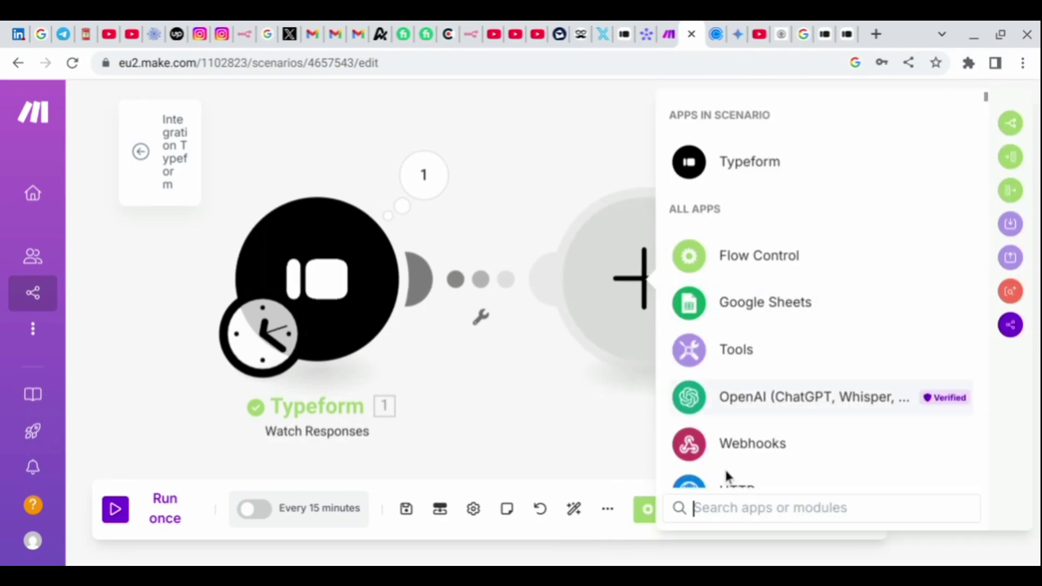
left_click(715, 507)
type("m")
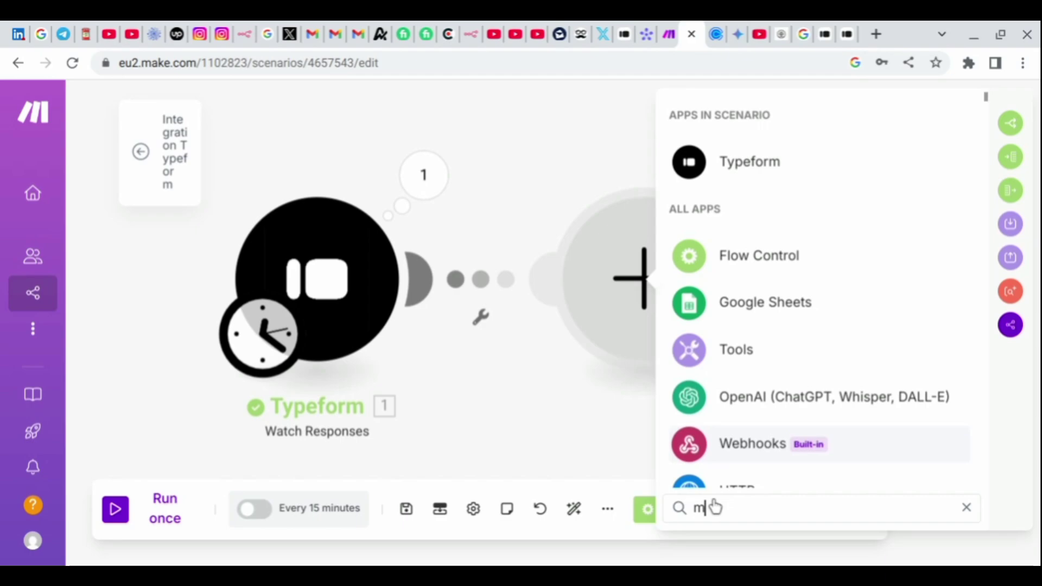
type("on")
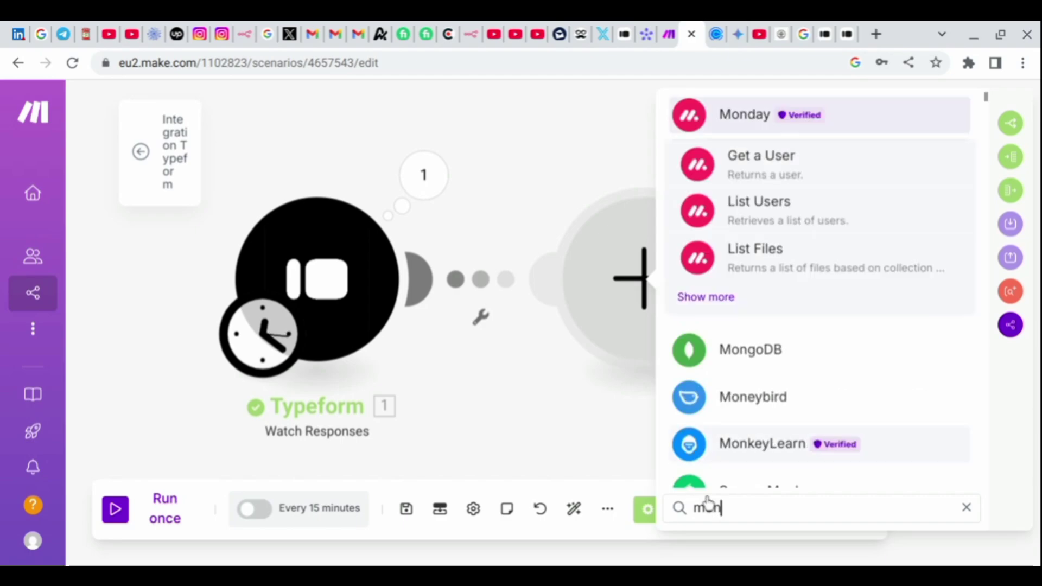
left_click(706, 298)
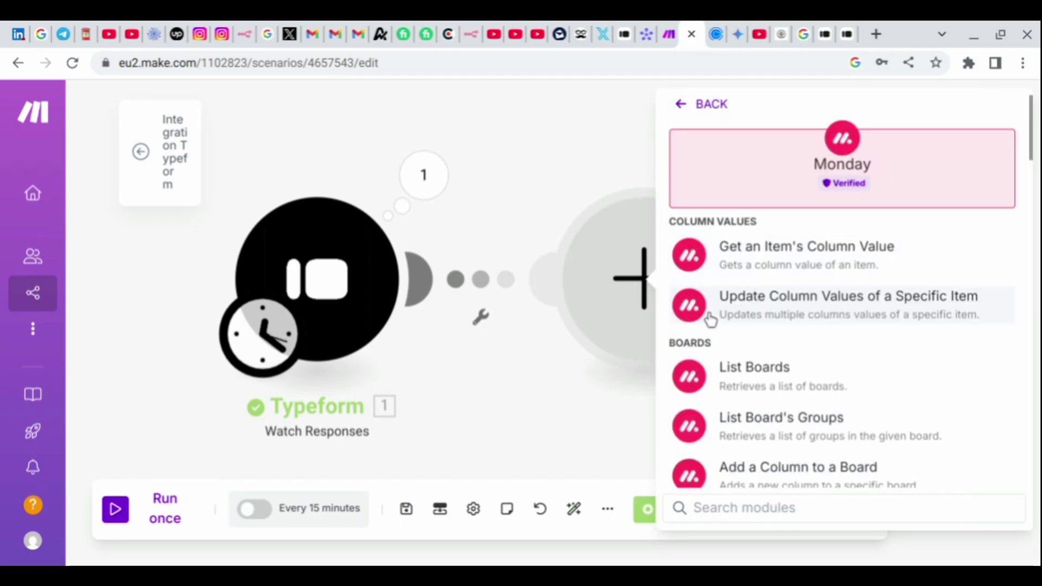
scroll(744, 358, "down", 5)
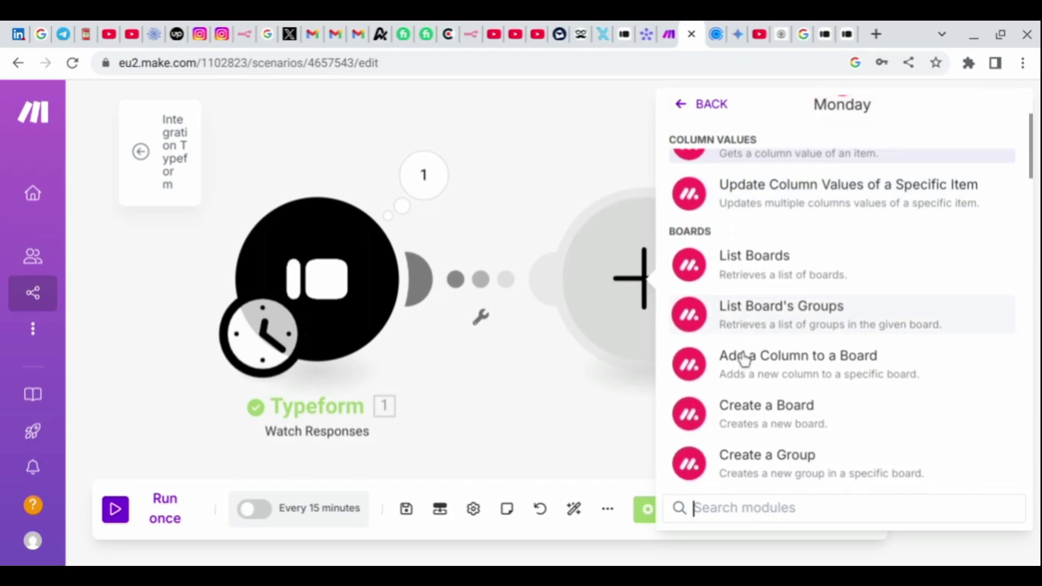
left_click(743, 359)
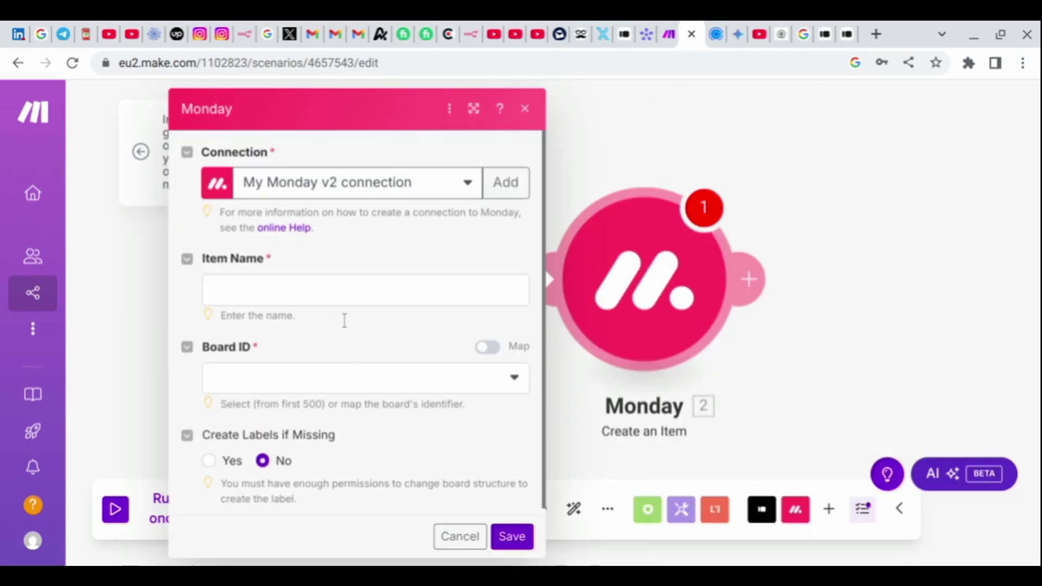
Map the Monday Item Name to the Typeform first name and last name answers.
left_click(344, 298)
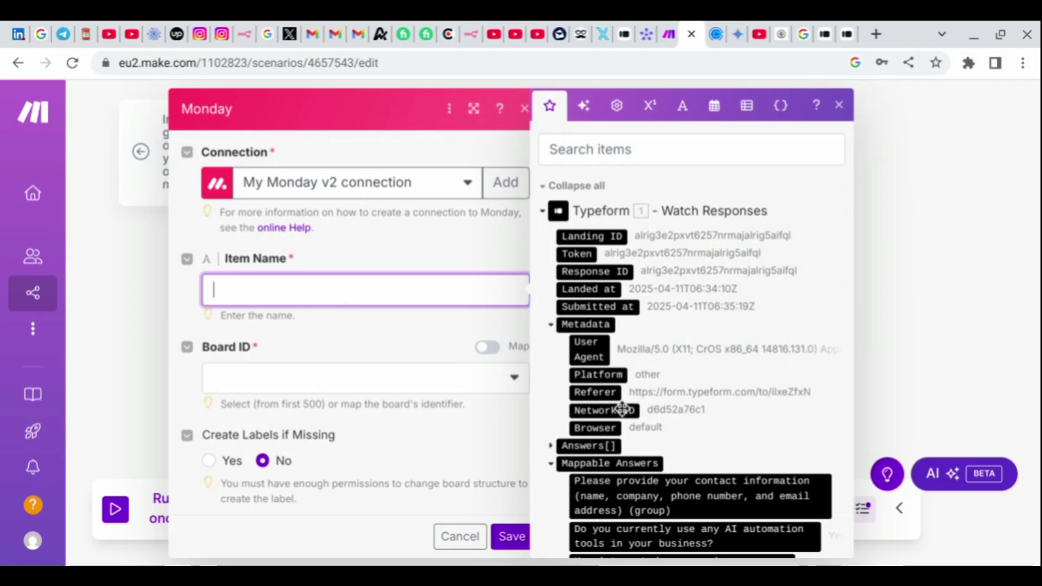
scroll(624, 413, "down", 5)
scroll(625, 412, "down", 7)
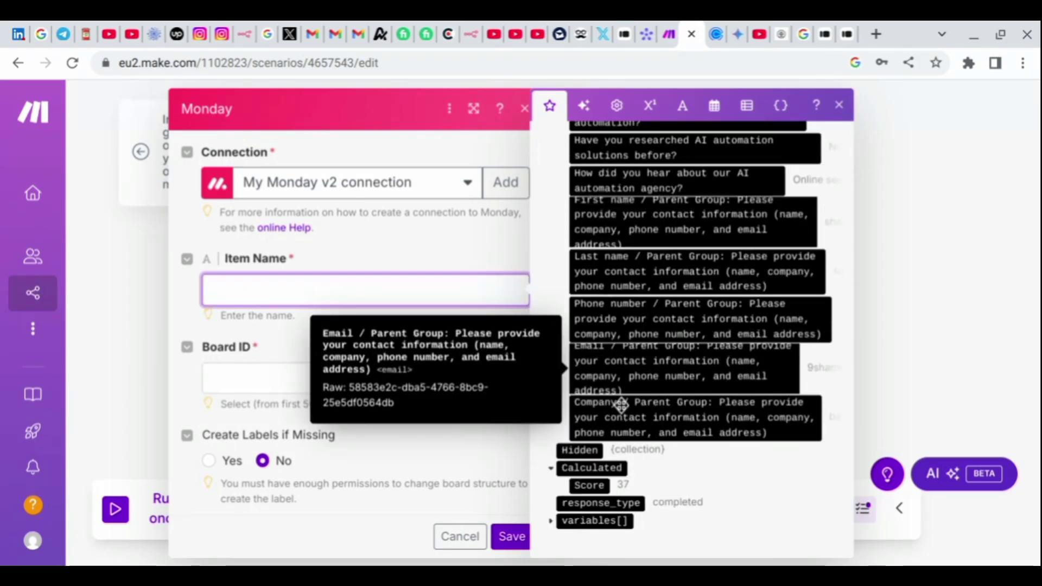
left_click(654, 253)
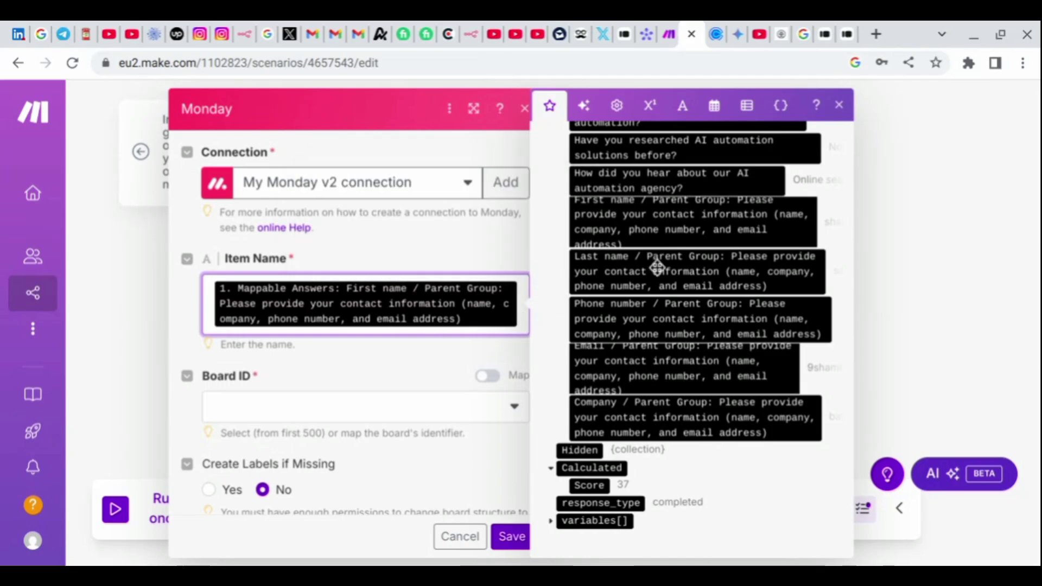
left_click(627, 293)
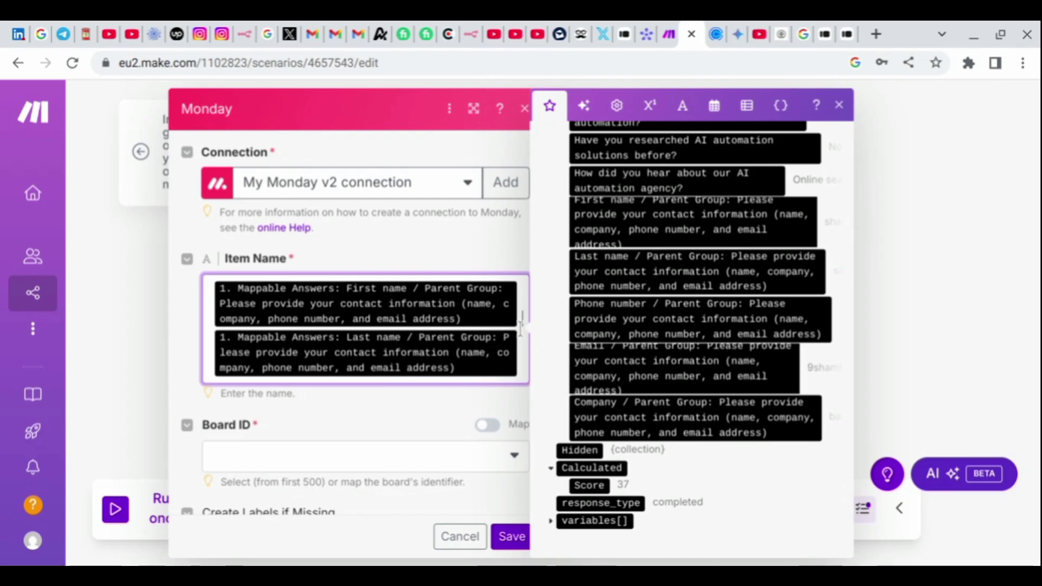
Choose "Google ads client" as the Board ID for the Monday item.
left_click(408, 468)
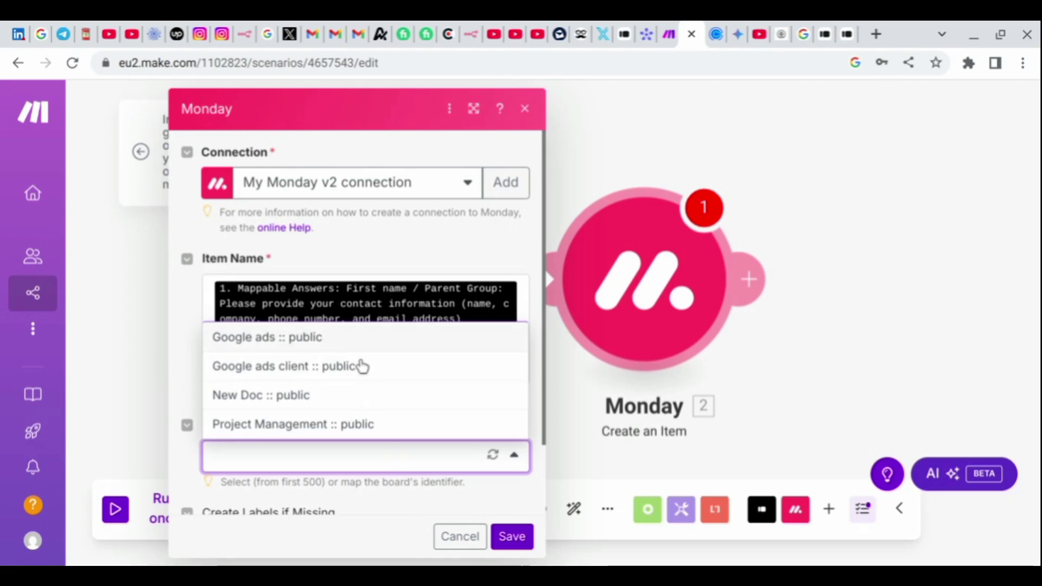
key("Return")
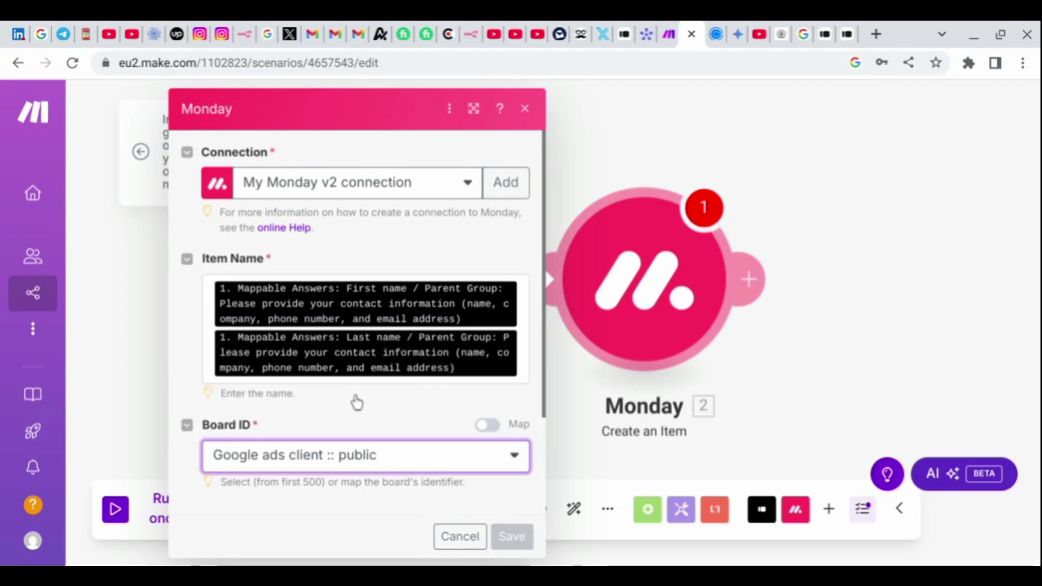
scroll(348, 411, "down", 3)
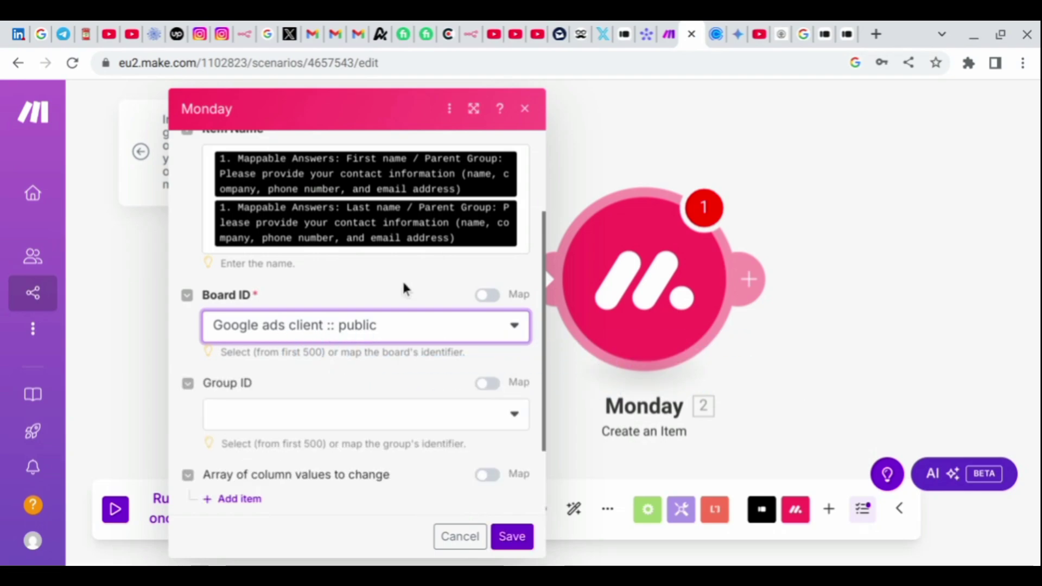
Switch to monday.com and create a board named "ai" with an extra group and a Text column.
left_click(647, 34)
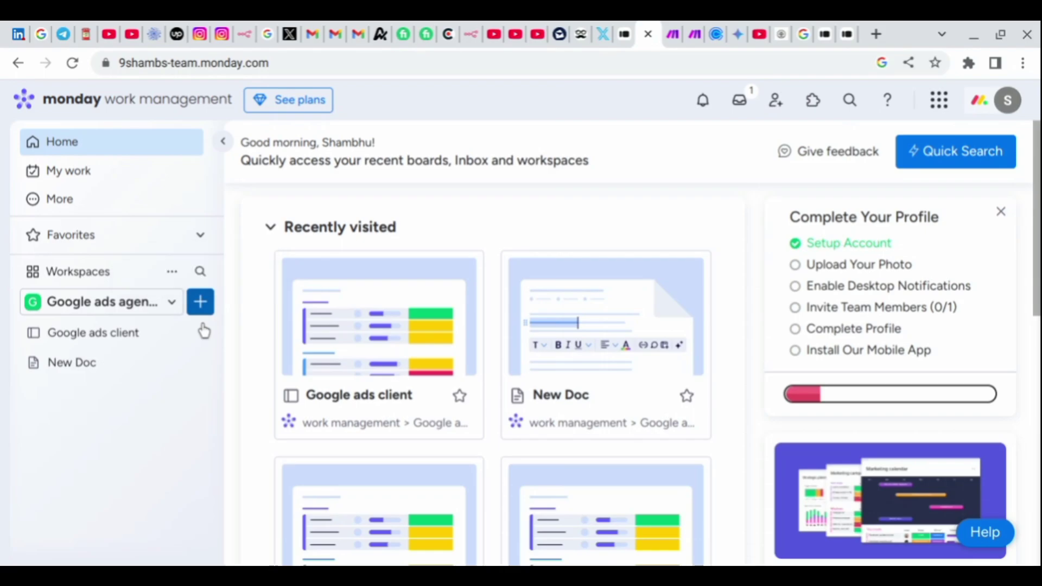
left_click(202, 325)
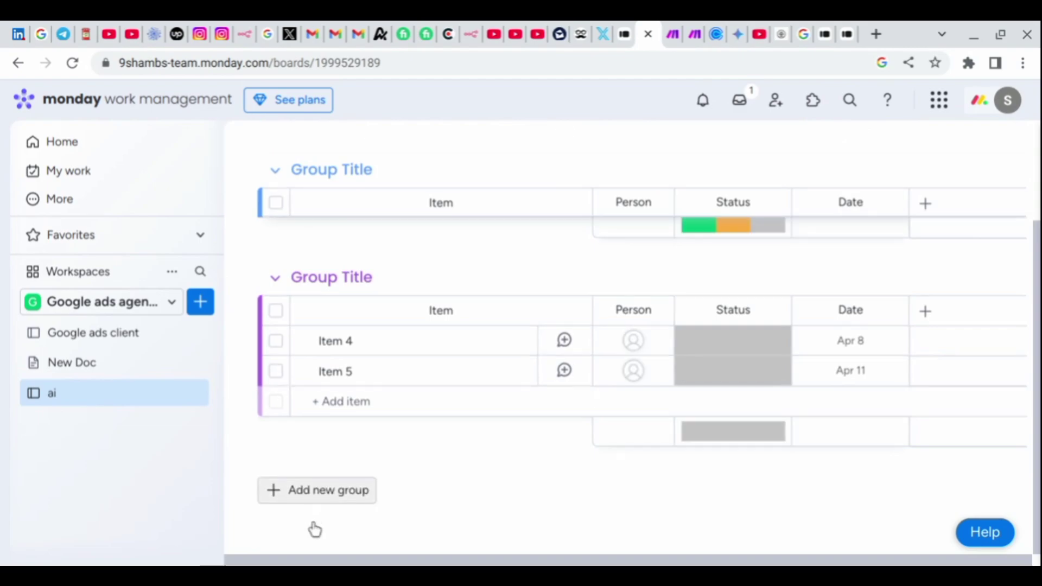
left_click(315, 529)
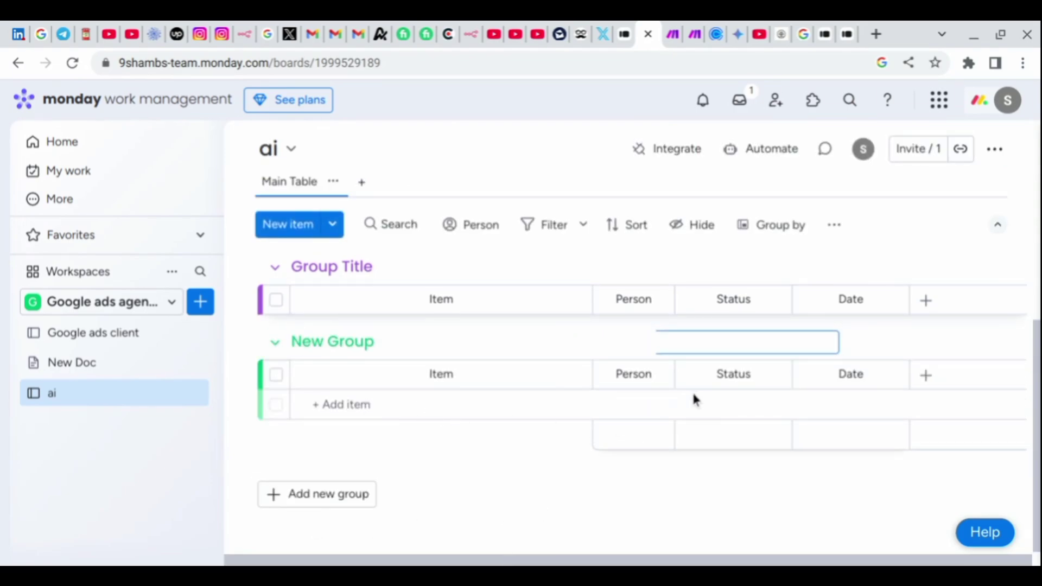
left_click(924, 408)
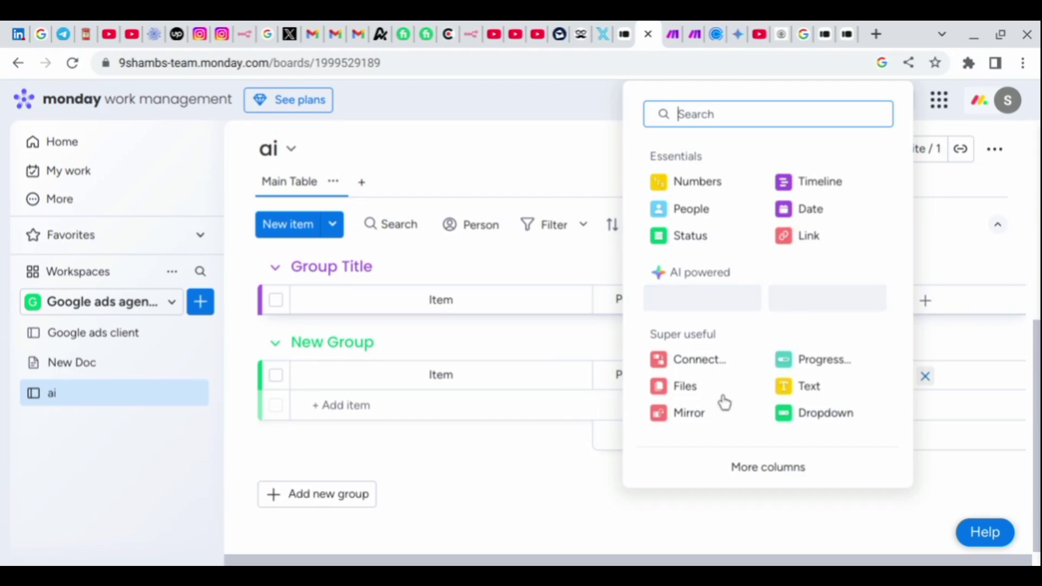
left_click(803, 417)
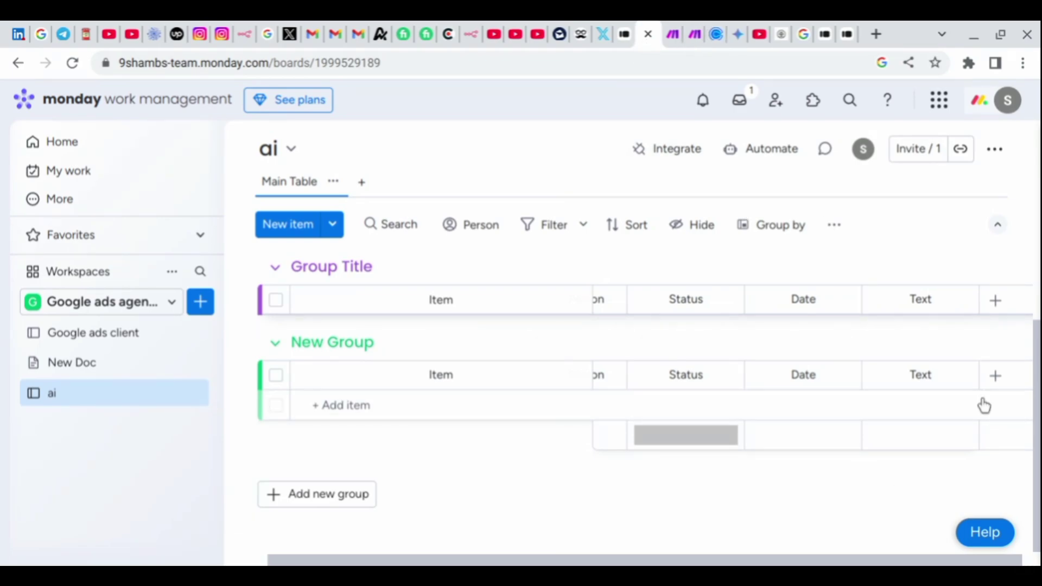
Return to the Make scenario and choose "client details" as the Group ID in the Monday module.
left_click(695, 36)
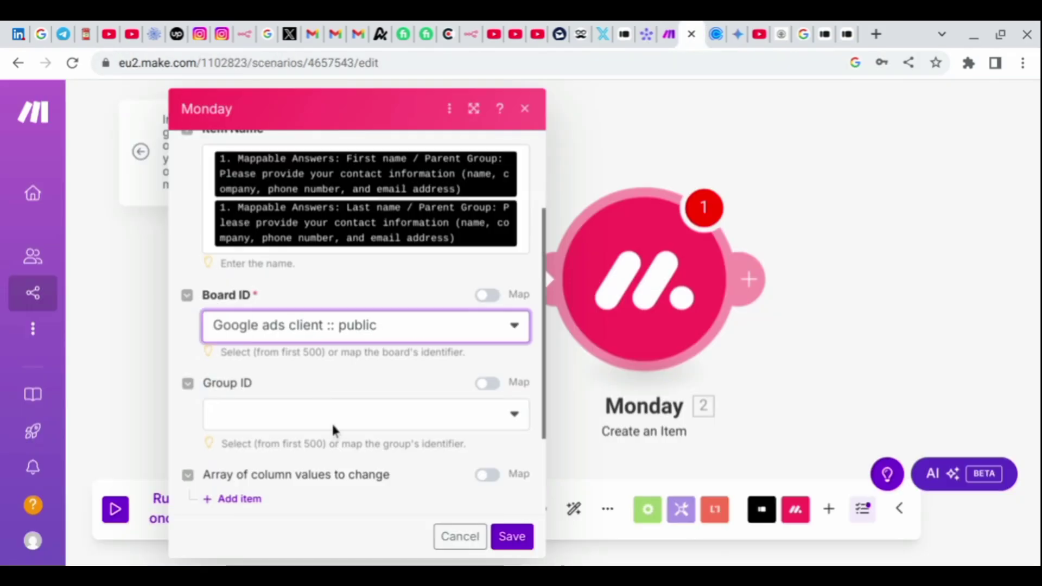
scroll(333, 426, "down", 2)
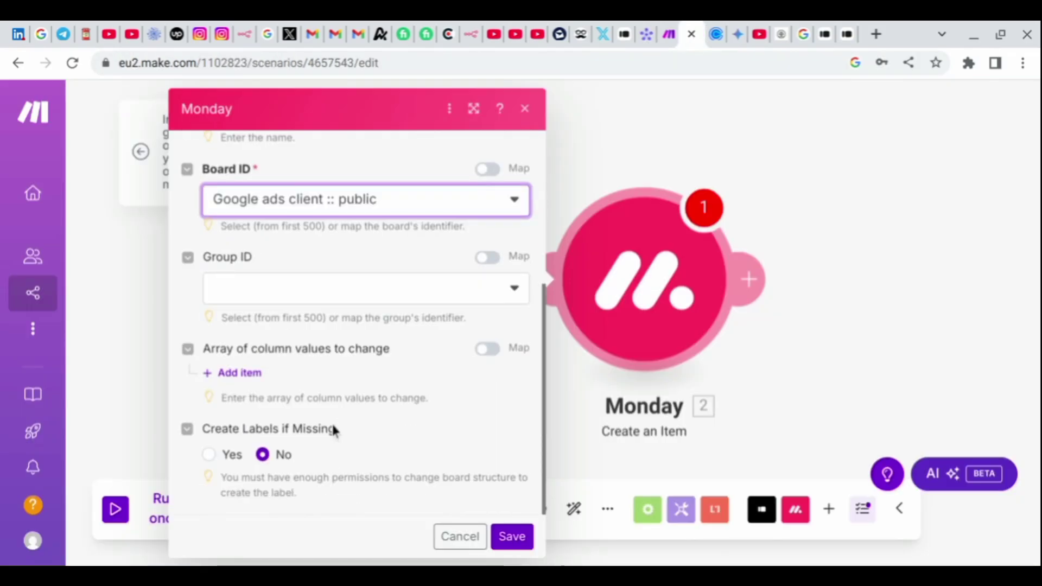
left_click(376, 300)
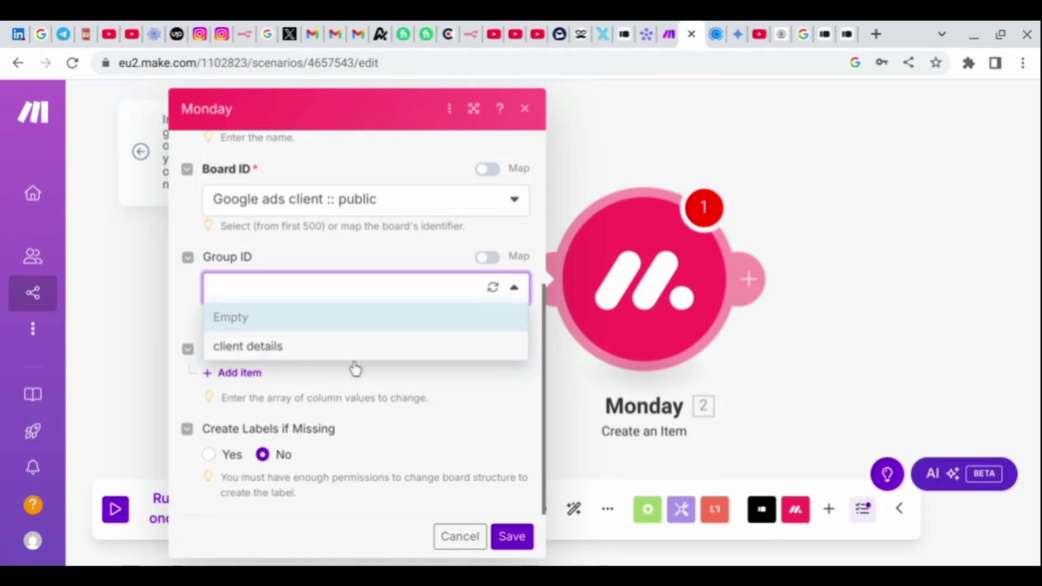
left_click(354, 350)
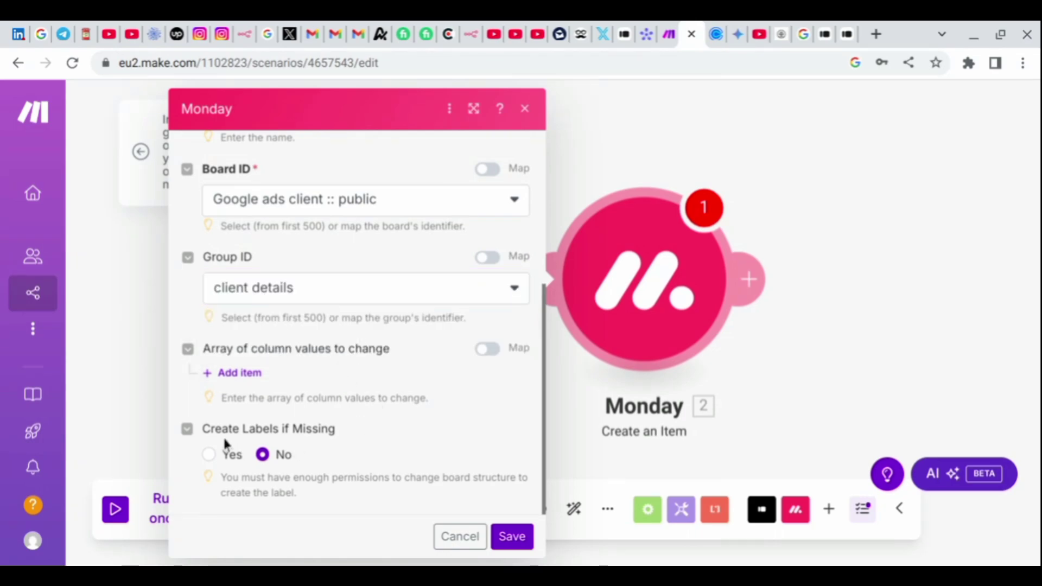
Add a column value to the Monday item that maps the Email column to the Typeform email answer.
left_click(233, 374)
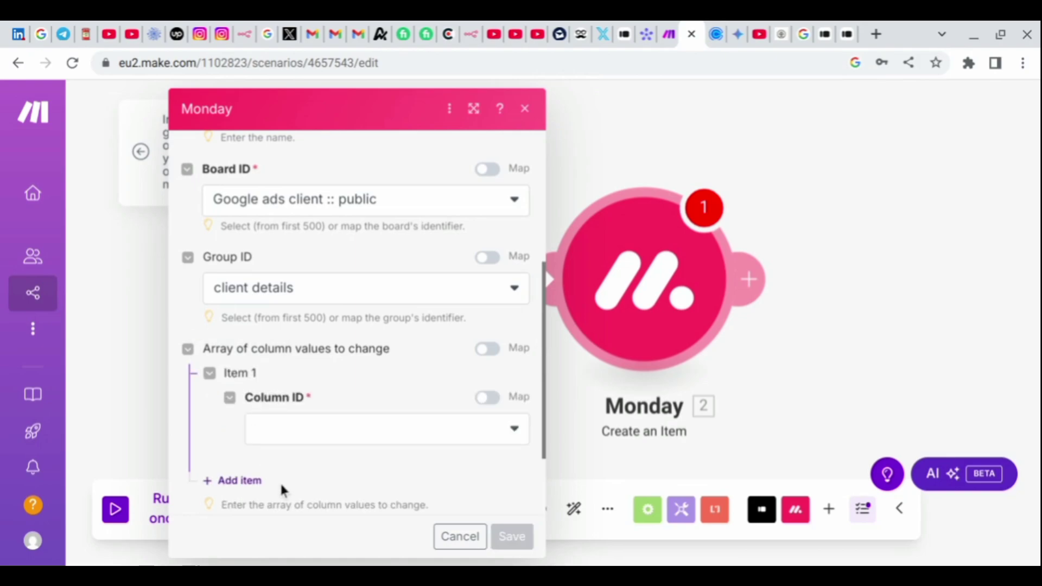
left_click(283, 434)
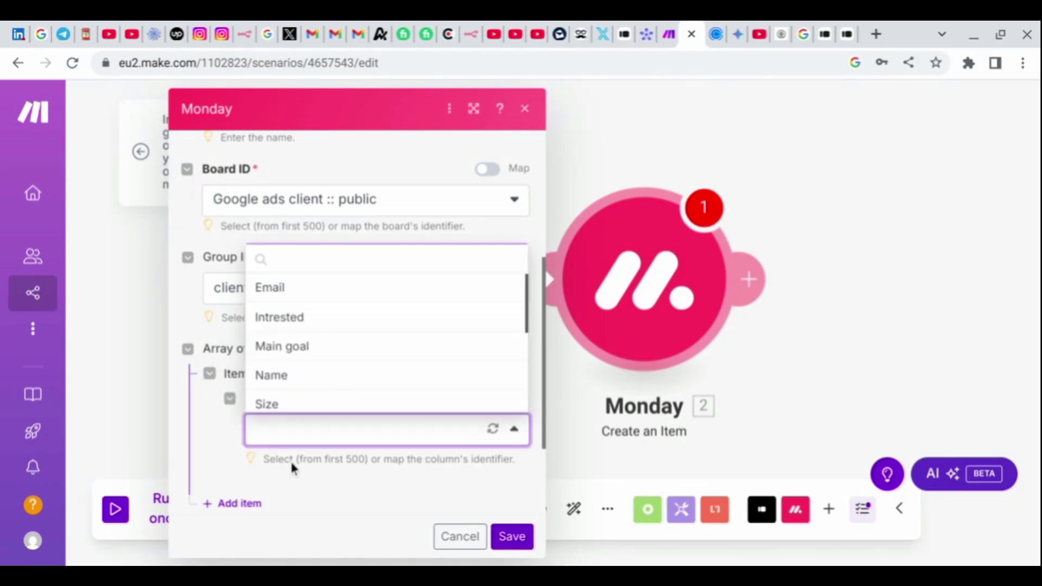
left_click(290, 291)
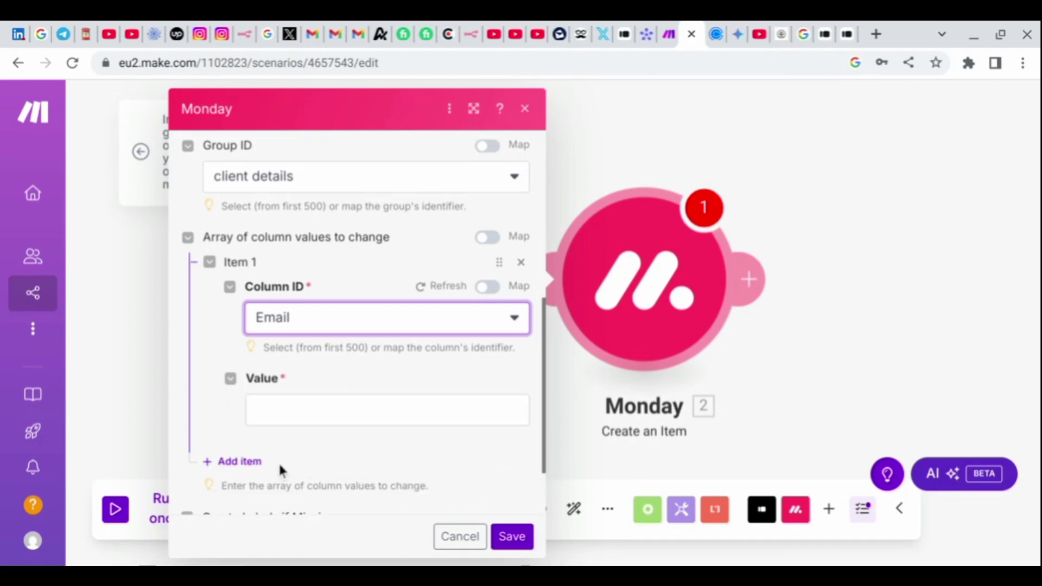
left_click(269, 424)
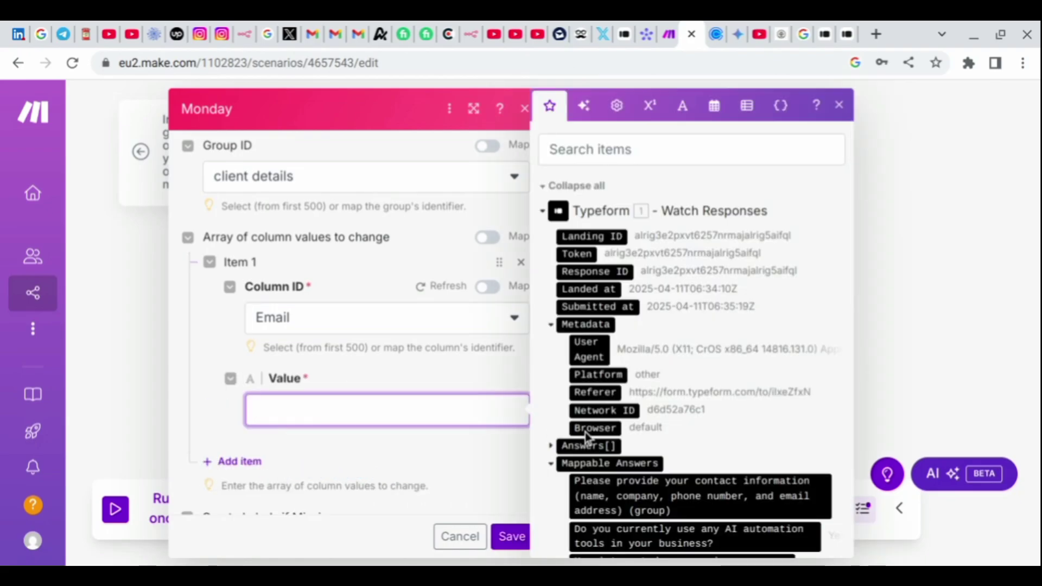
scroll(585, 437, "down", 10)
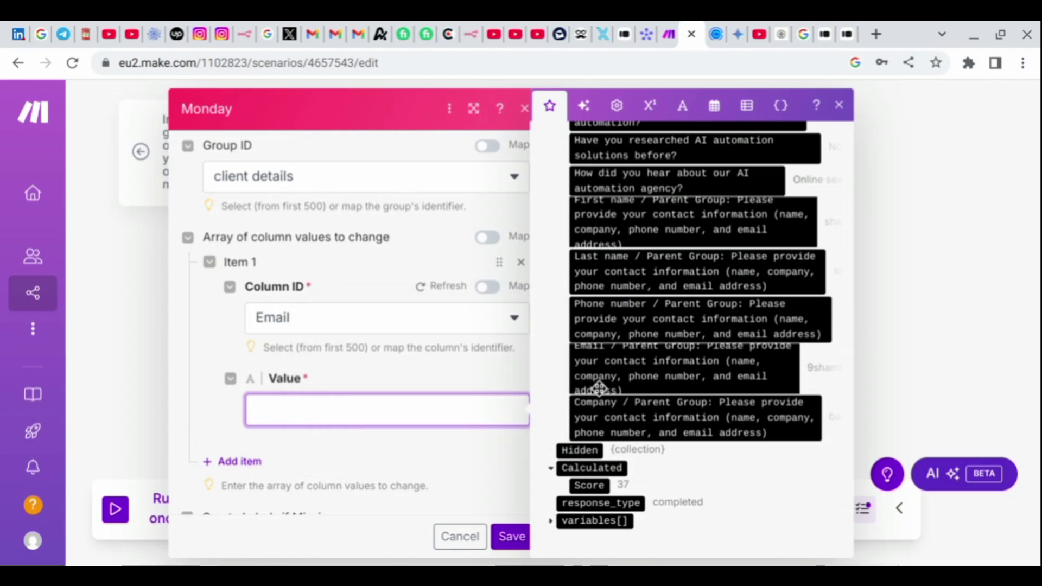
left_click(598, 387)
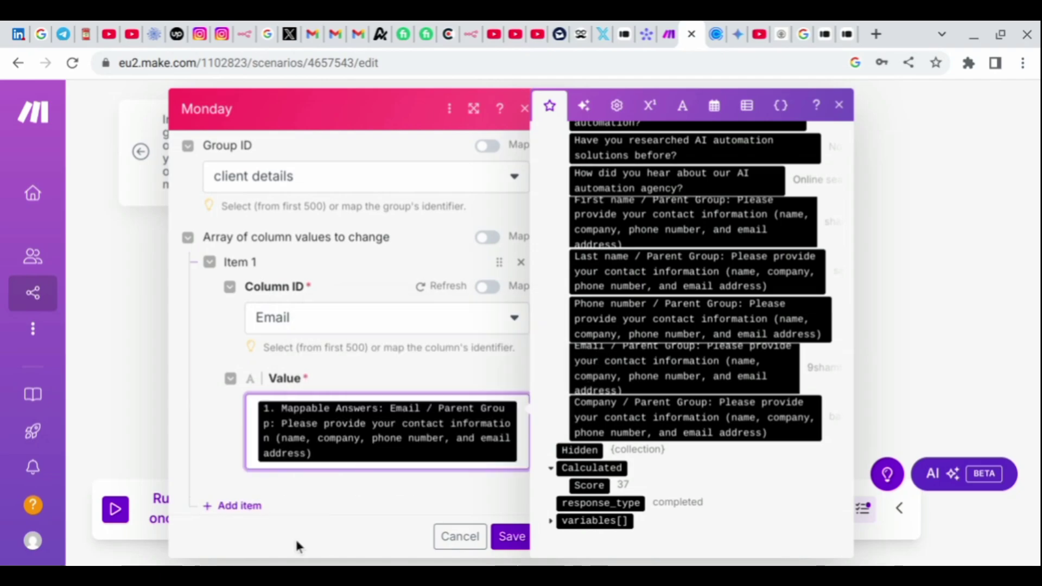
Add a second column value that maps the Name column to the Typeform first name answer, and save the Monday module.
left_click(231, 506)
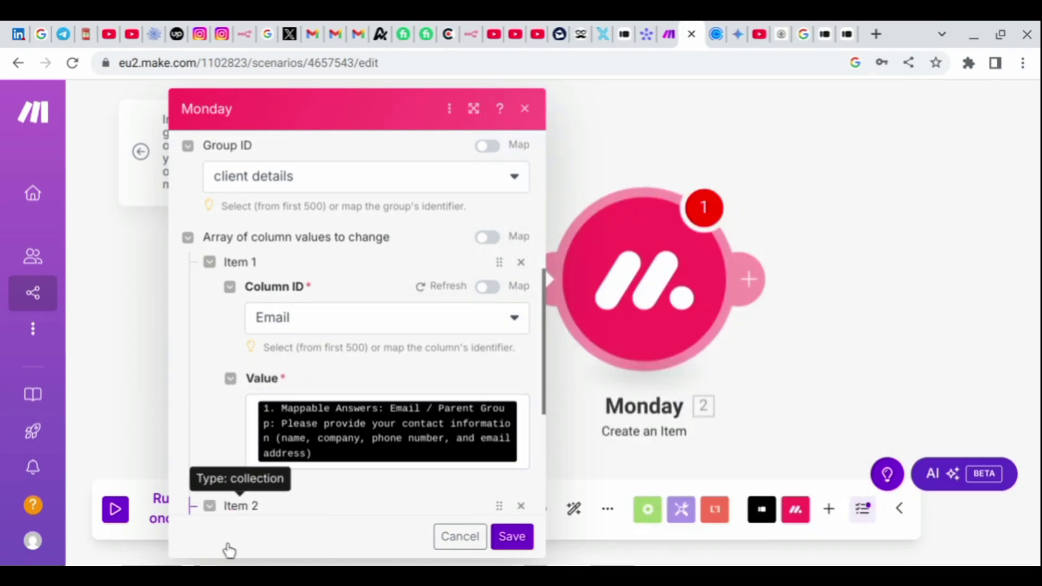
scroll(248, 507, "down", 2)
scroll(246, 540, "down", 1)
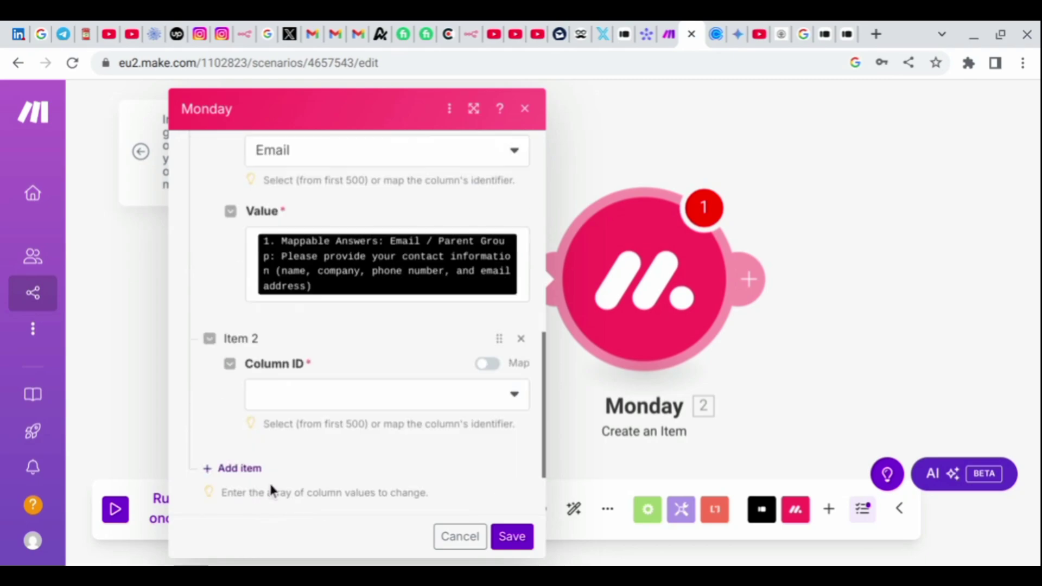
left_click(288, 425)
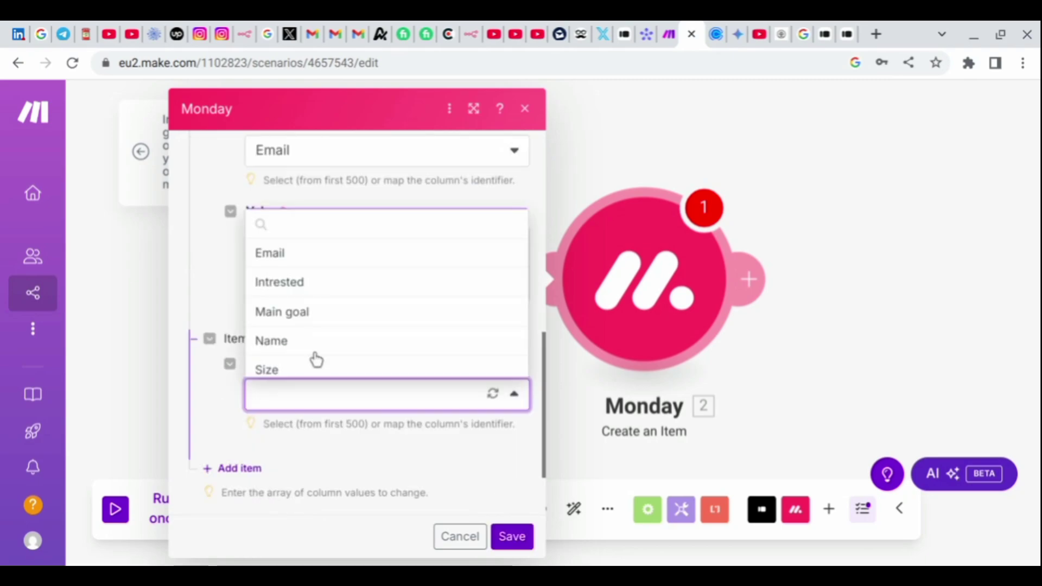
scroll(319, 306, "down", 1)
left_click(307, 274)
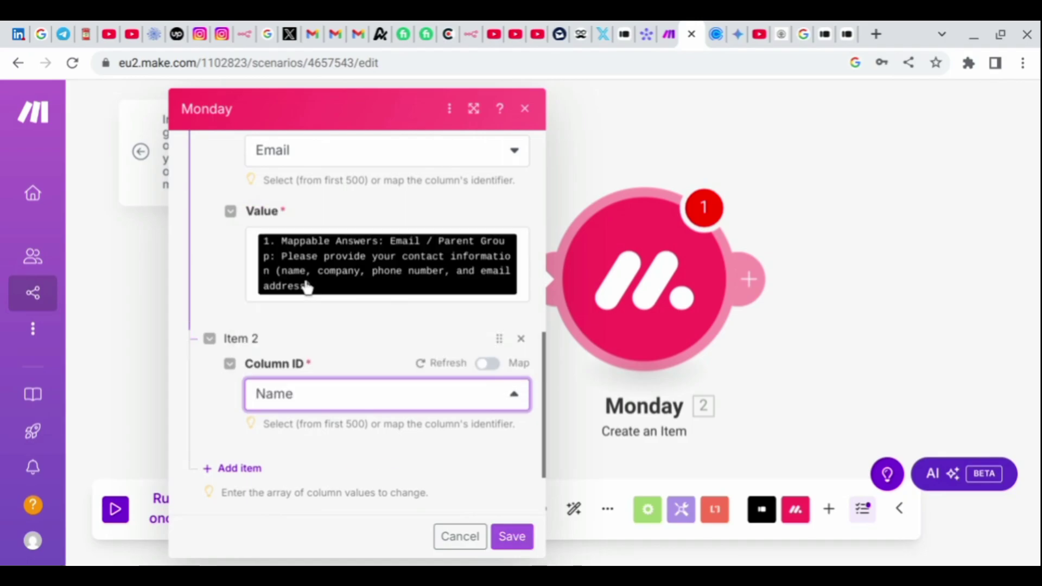
scroll(312, 351, "down", 3)
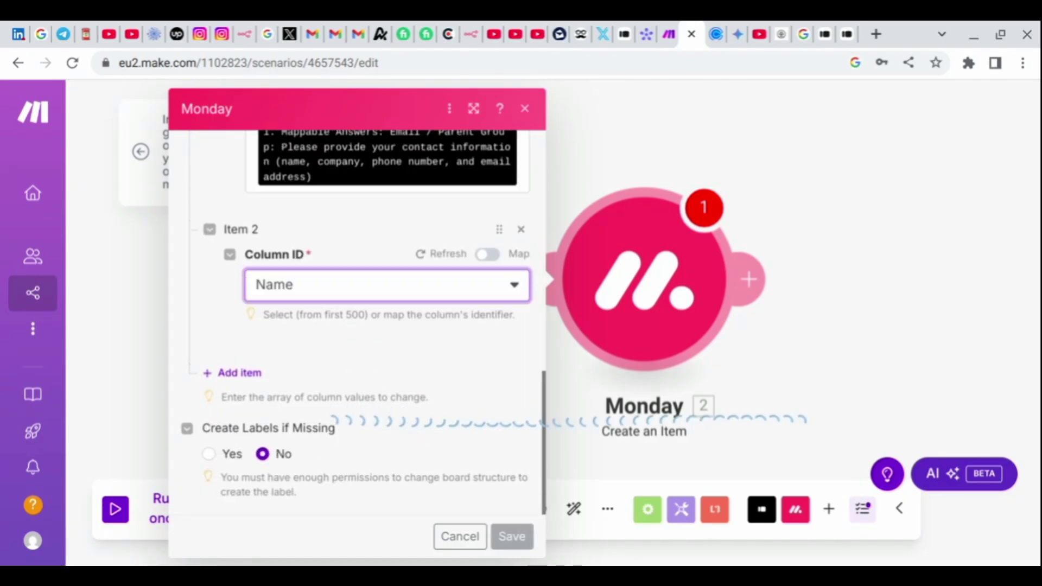
left_click(310, 344)
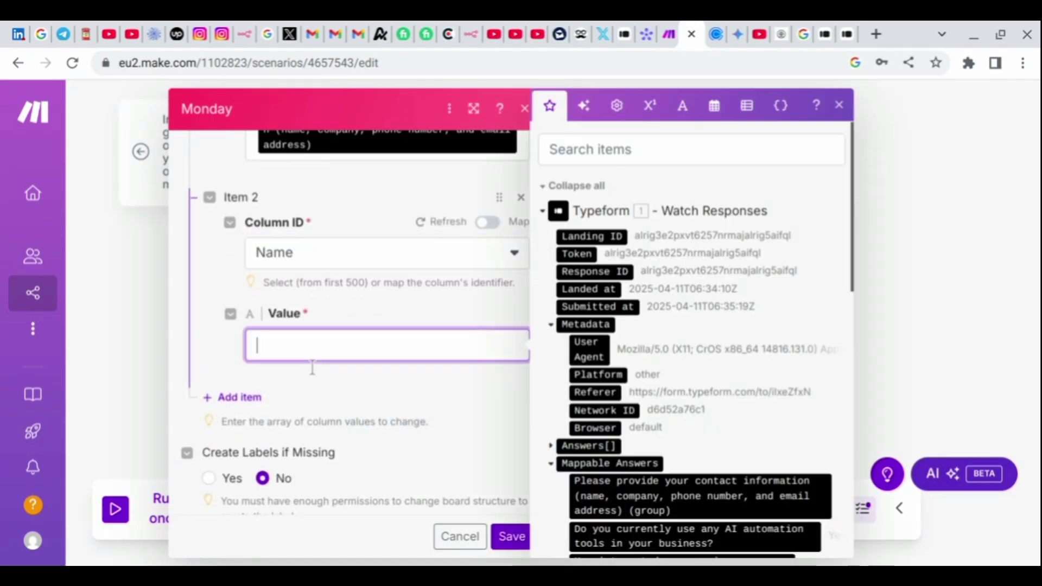
scroll(583, 442, "down", 15)
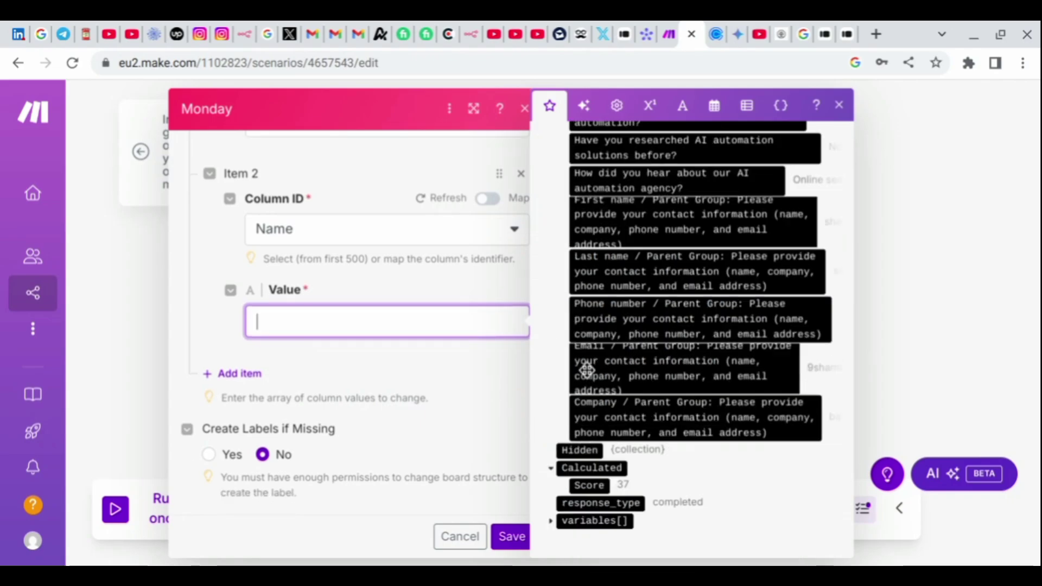
left_click(598, 234)
left_click(638, 276)
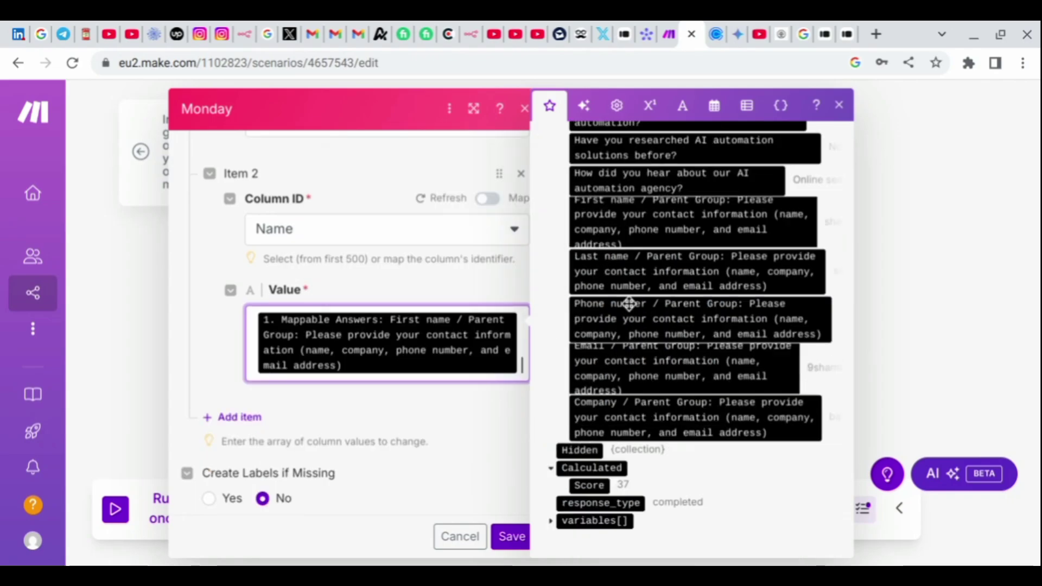
left_click(511, 536)
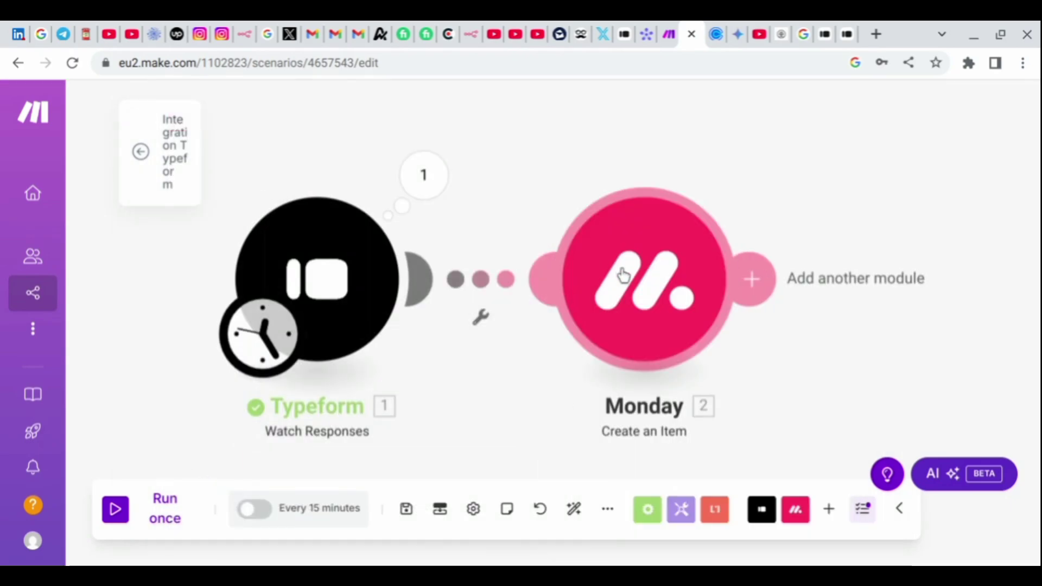
right_click(623, 276)
left_click(645, 303)
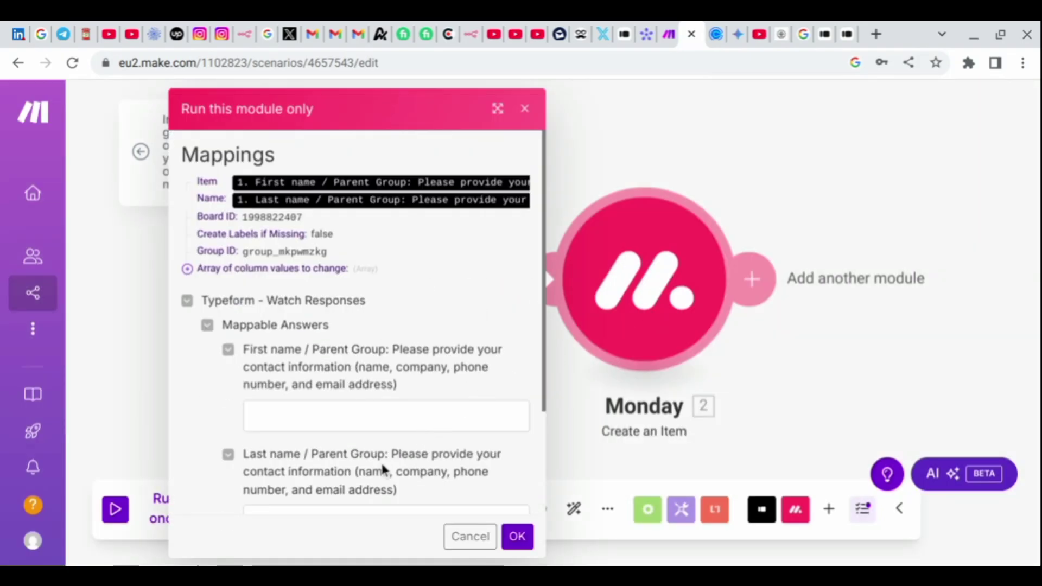
scroll(424, 423, "down", 3)
left_click(470, 537)
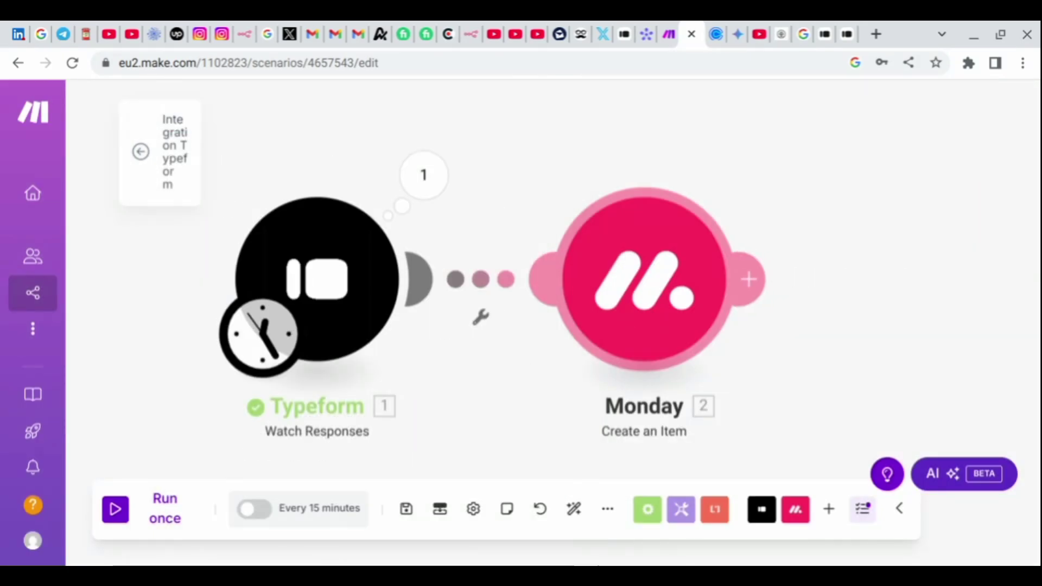
Add a Calendly "Create a Single-Use Scheduling Link" module after the Monday module.
left_click(756, 316)
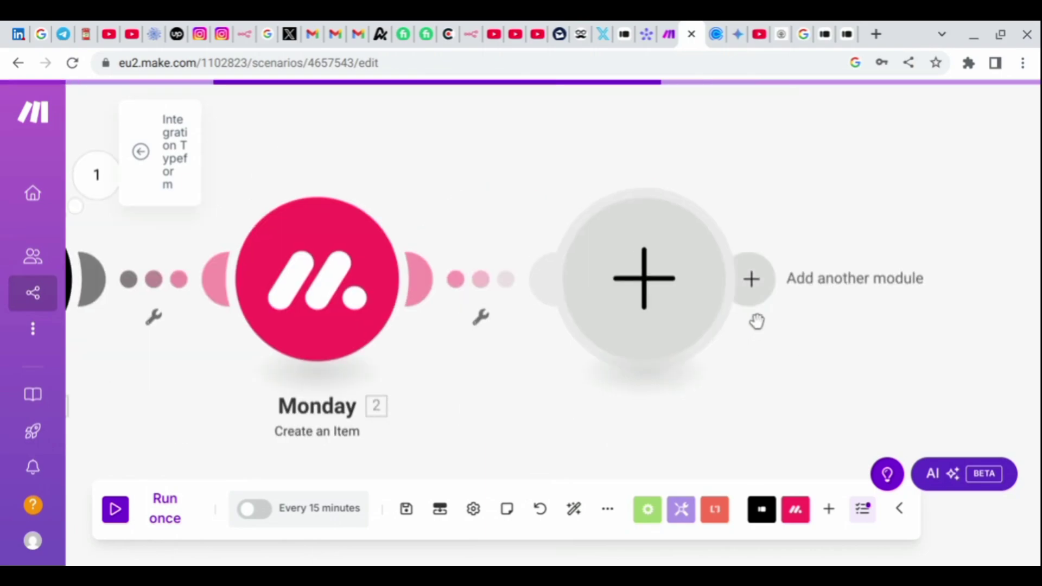
left_click(617, 304)
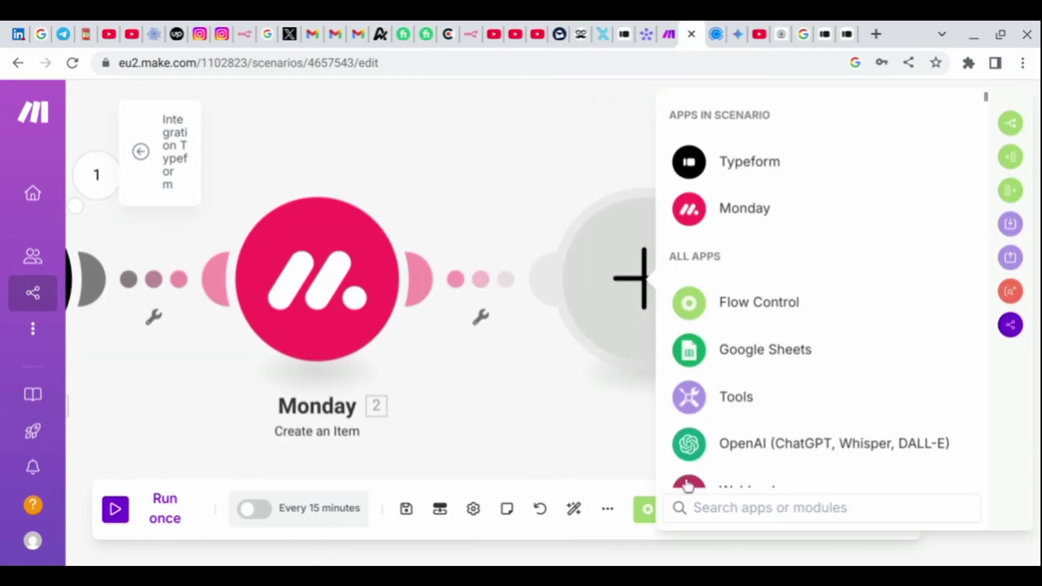
type("c")
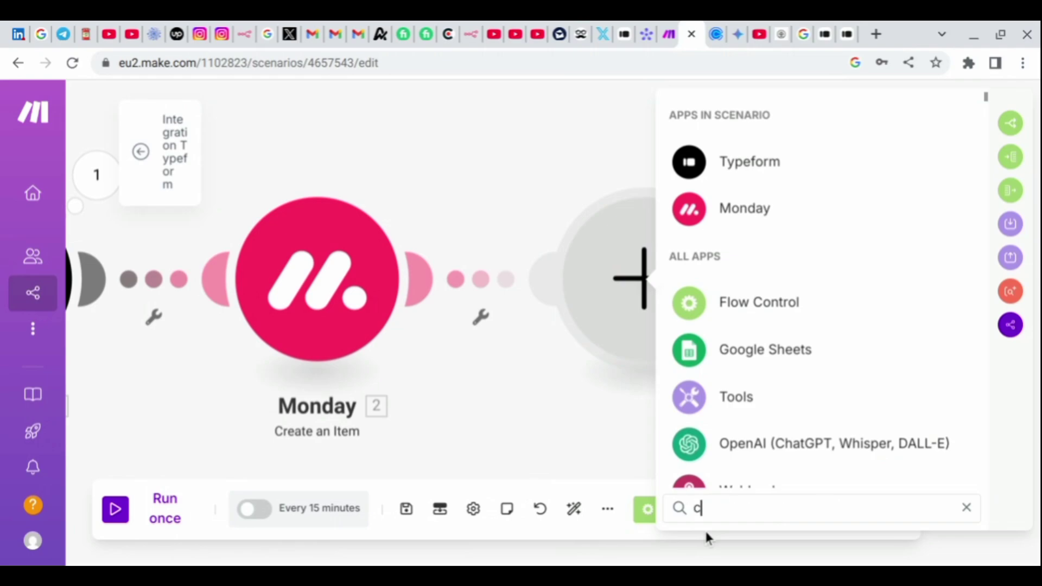
type("lendly")
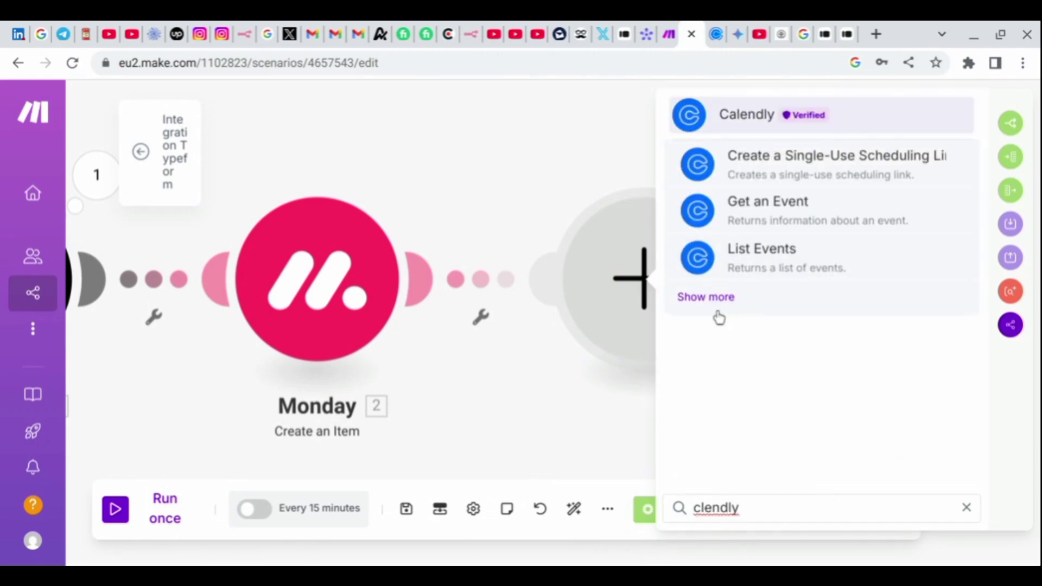
left_click(706, 298)
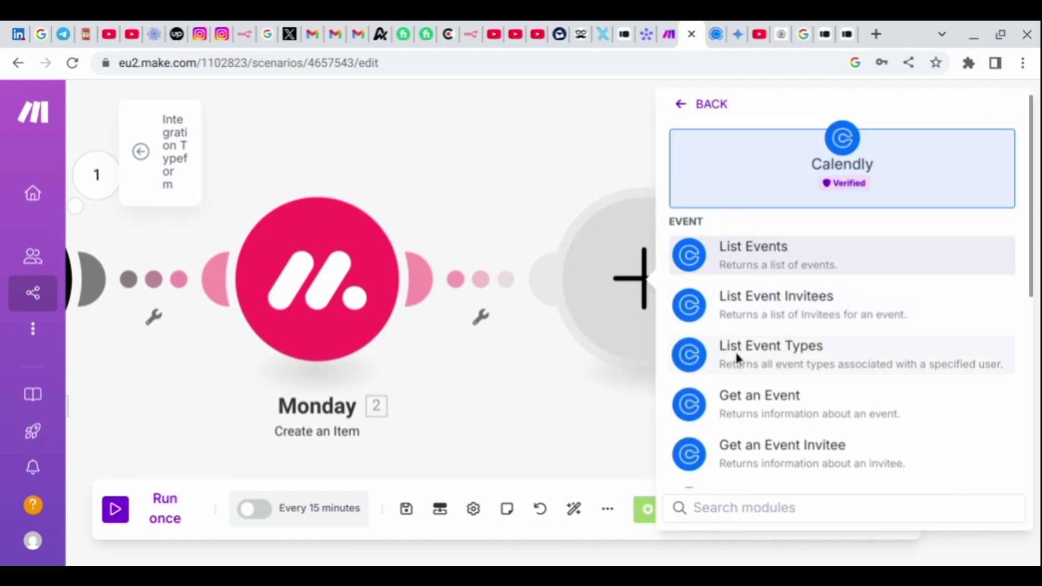
scroll(737, 357, "down", 4)
scroll(737, 358, "down", 2)
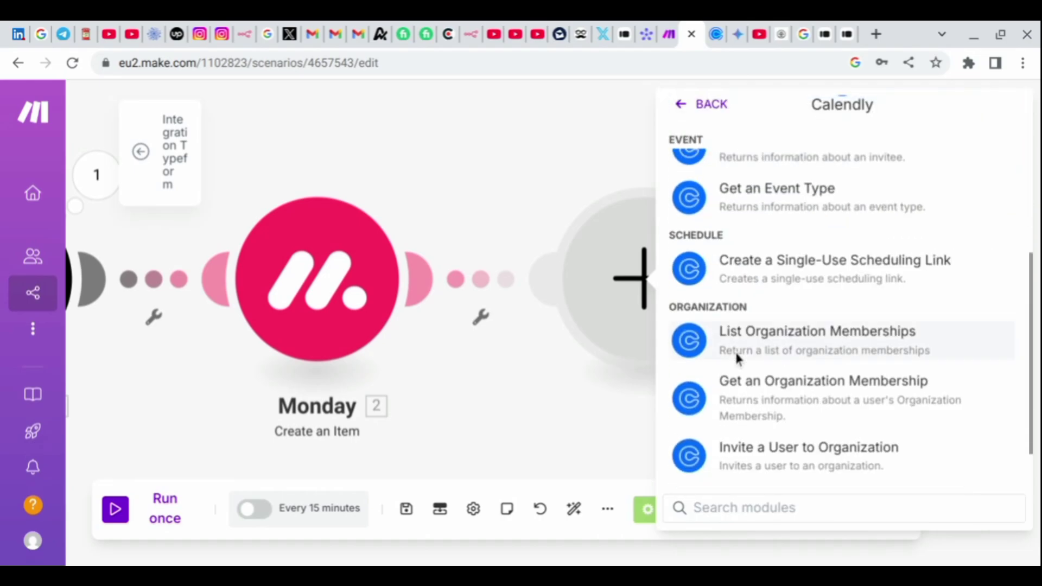
left_click(742, 293)
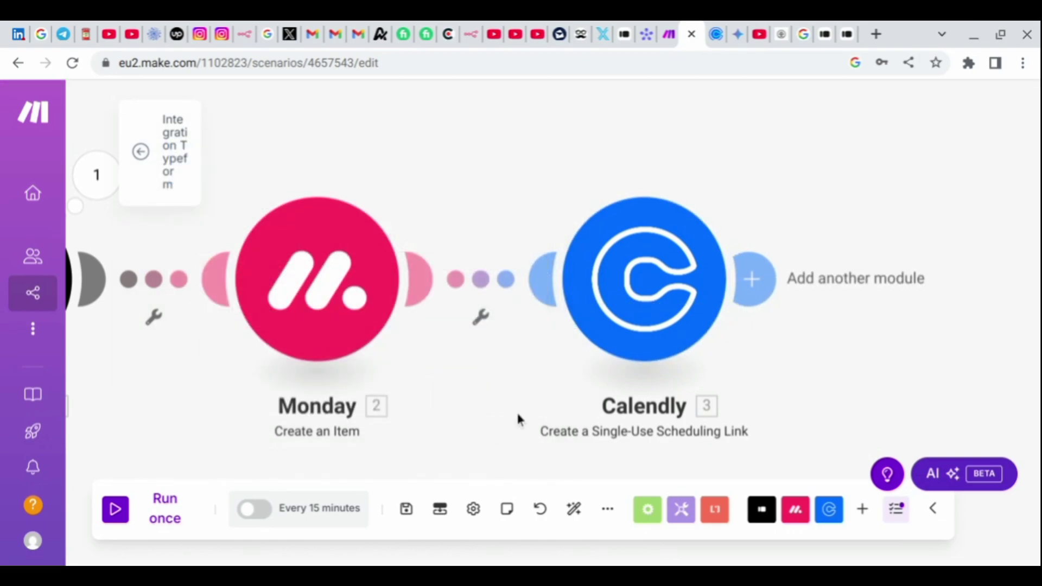
Add an Email "Send an Email" module after the Calendly module.
left_click(751, 301)
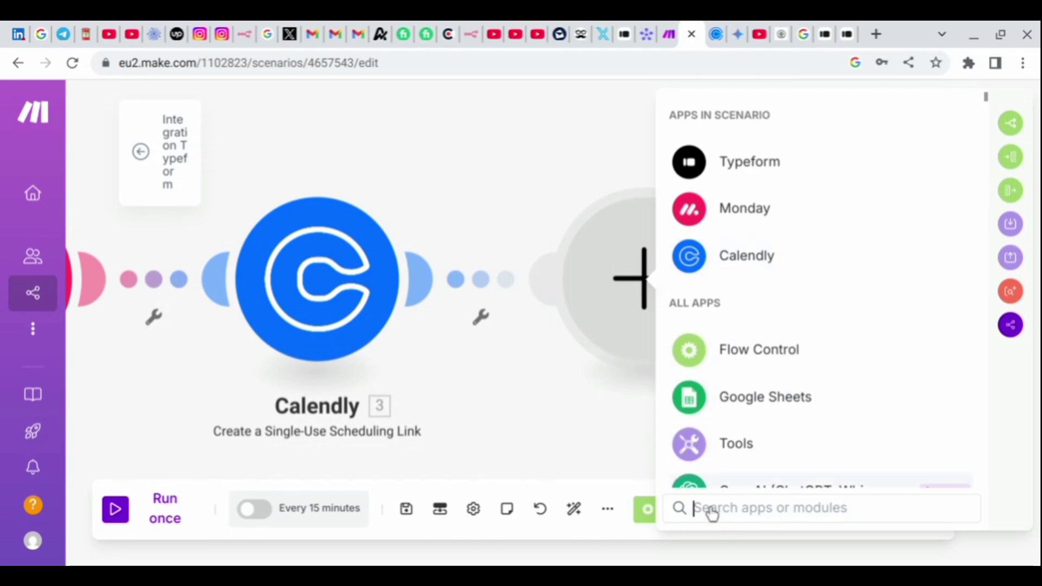
type("e")
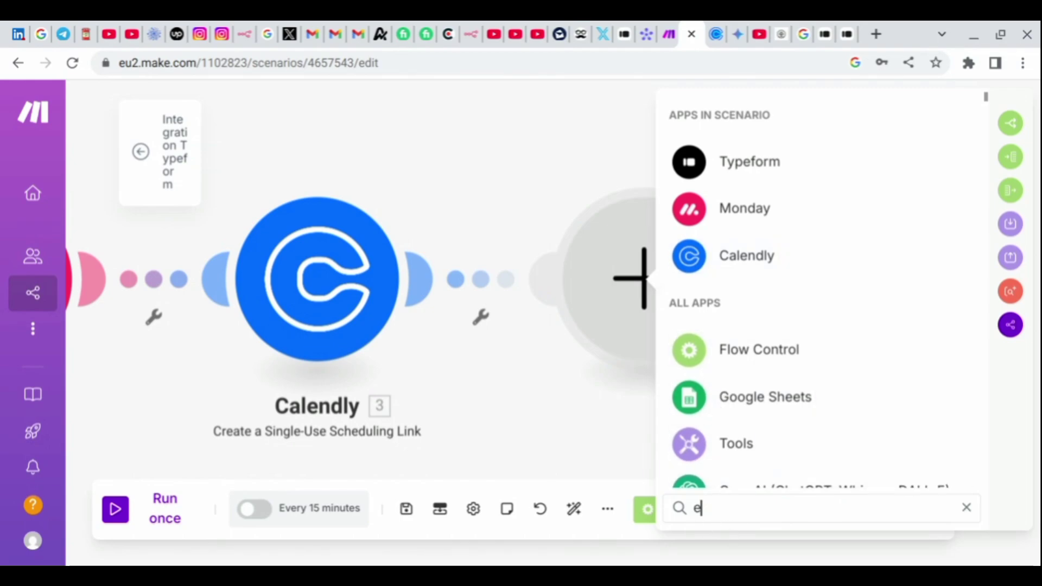
type("mail")
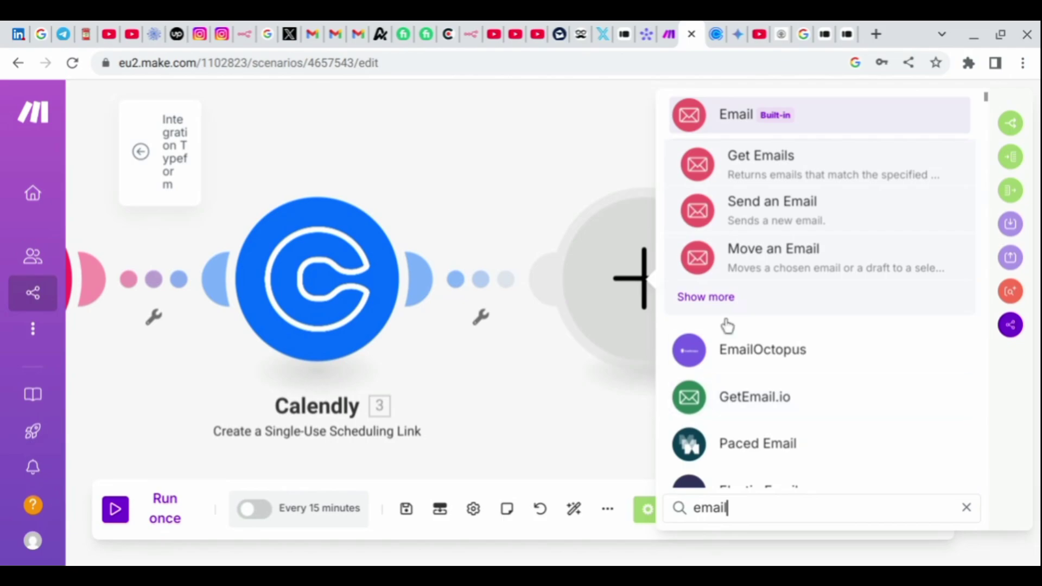
left_click(724, 320)
scroll(725, 380, "down", 5)
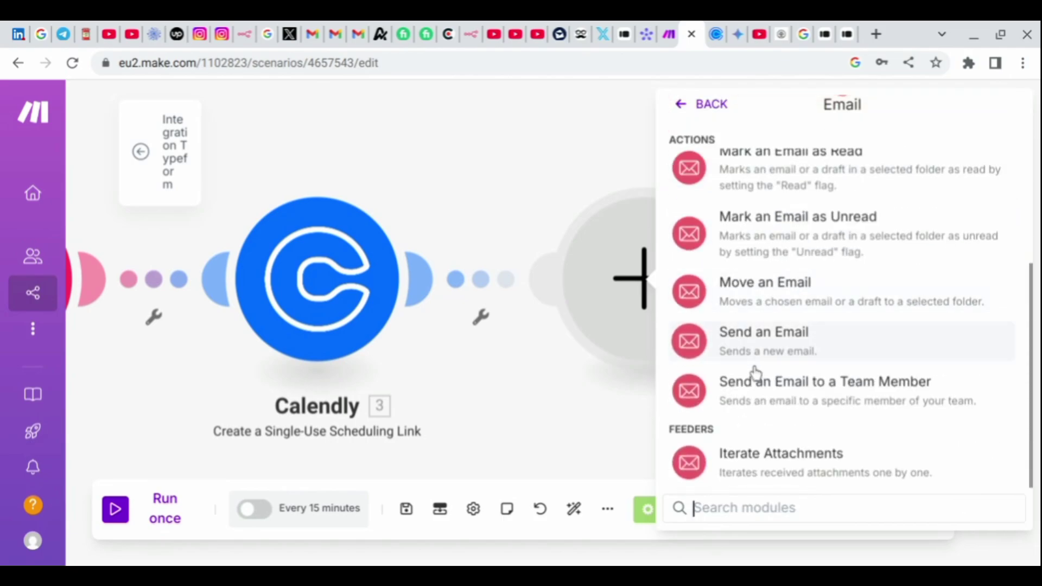
left_click(756, 374)
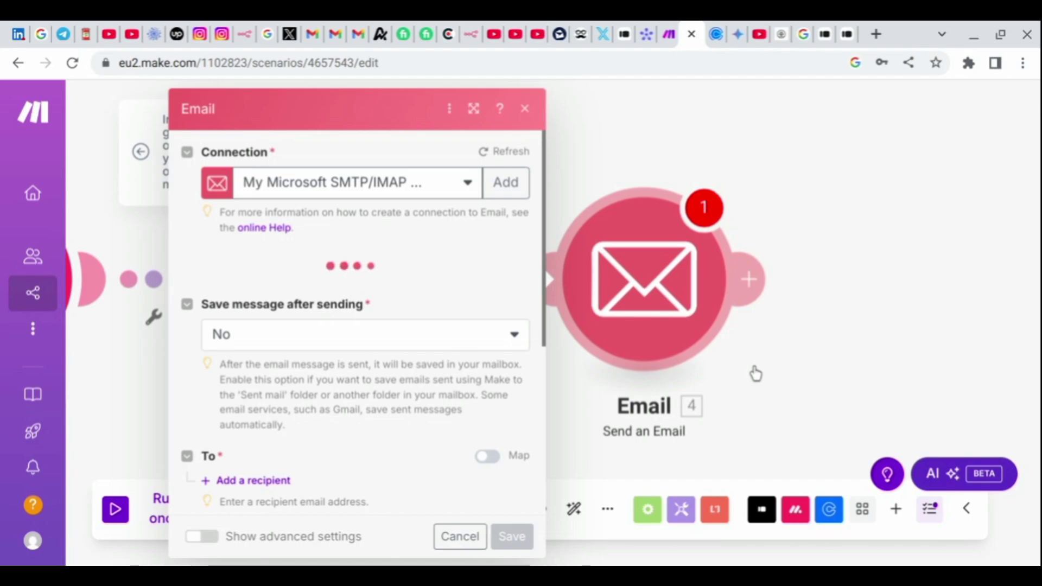
Add a recipient to the Email module and map its address to the Typeform email answer.
scroll(460, 334, "down", 1)
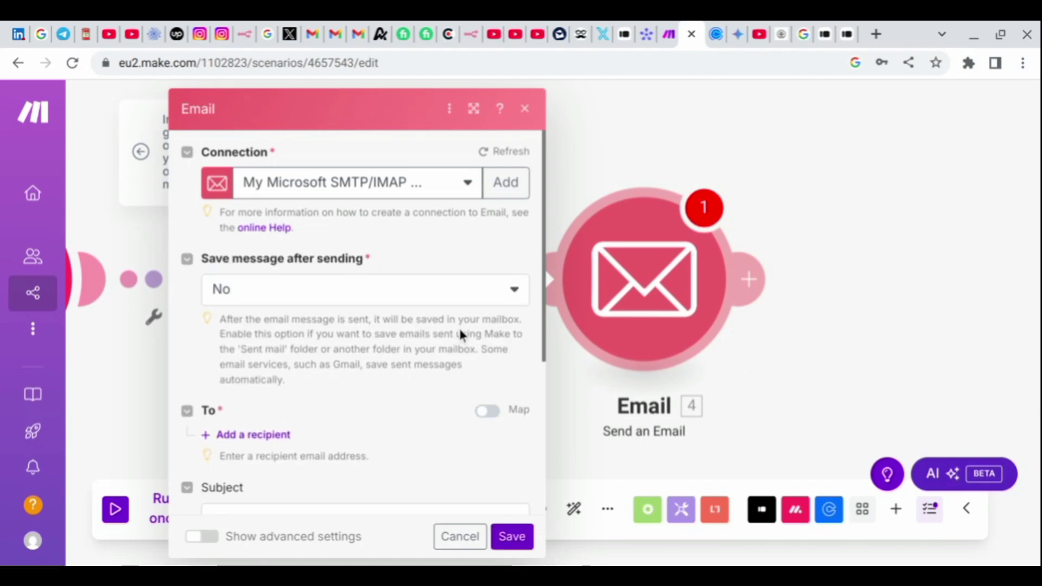
scroll(460, 334, "down", 3)
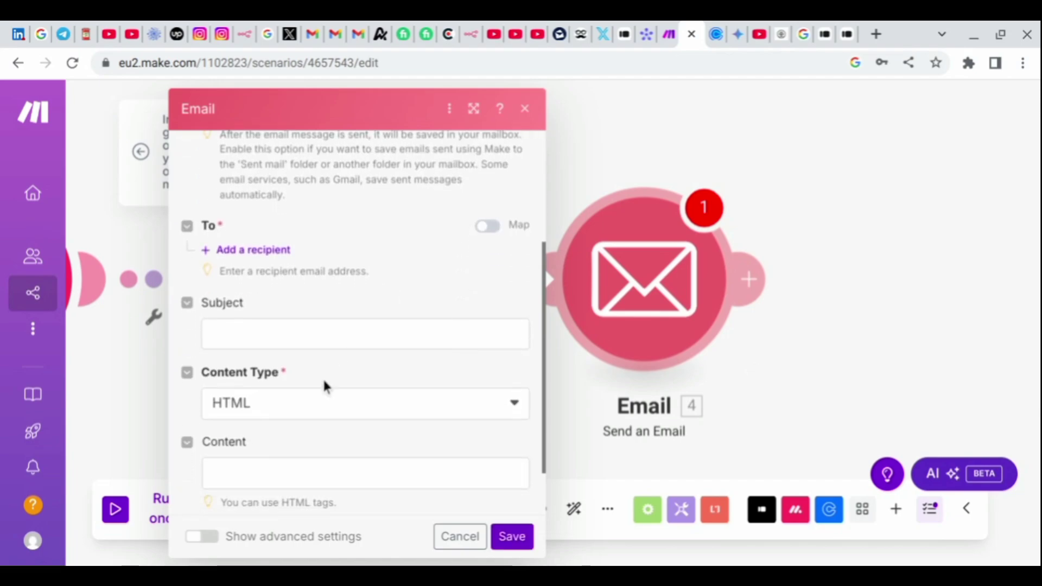
scroll(320, 367, "up", 1)
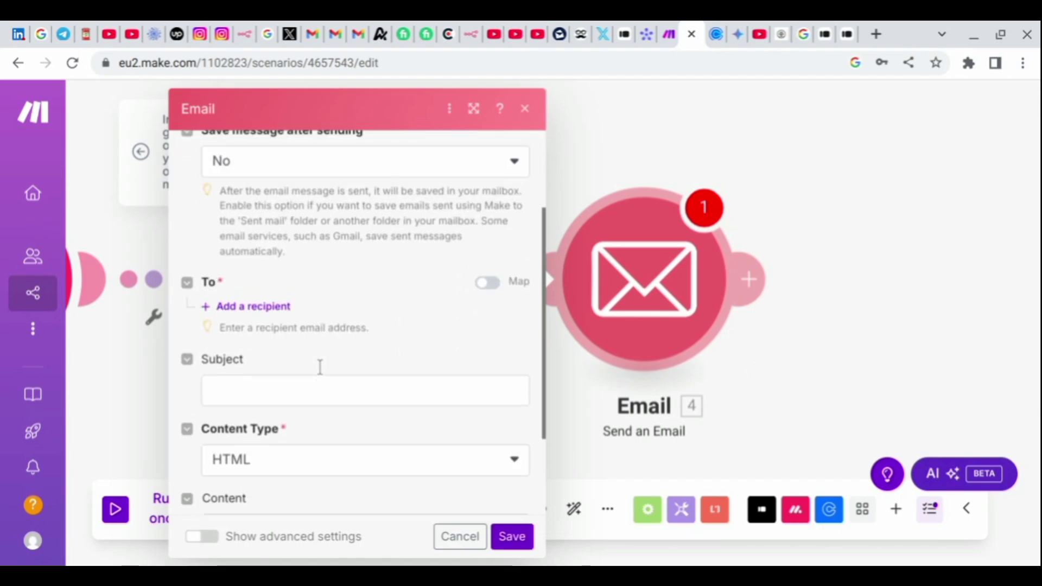
left_click(275, 313)
left_click(281, 347)
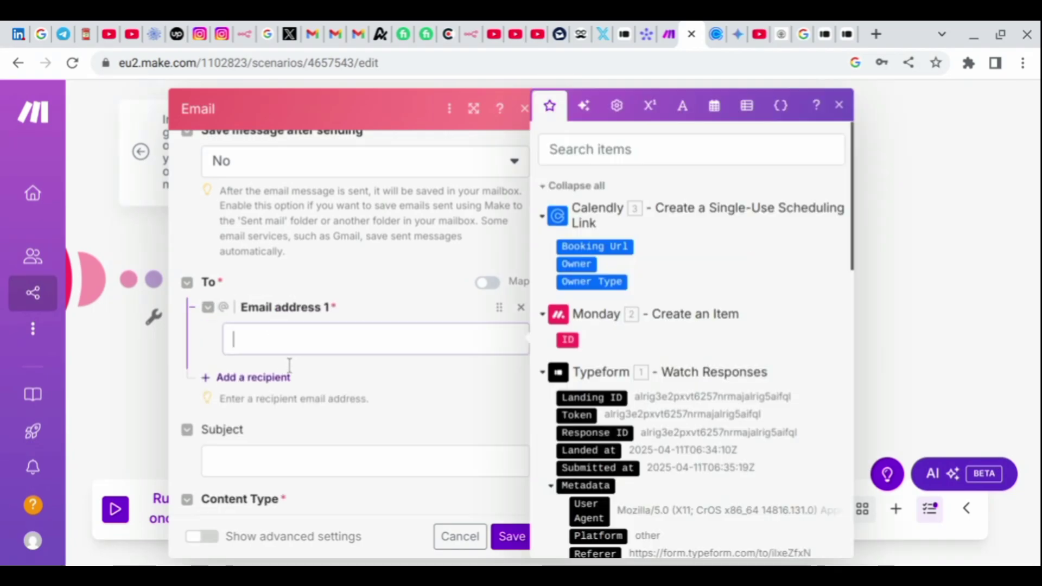
scroll(571, 478, "down", 10)
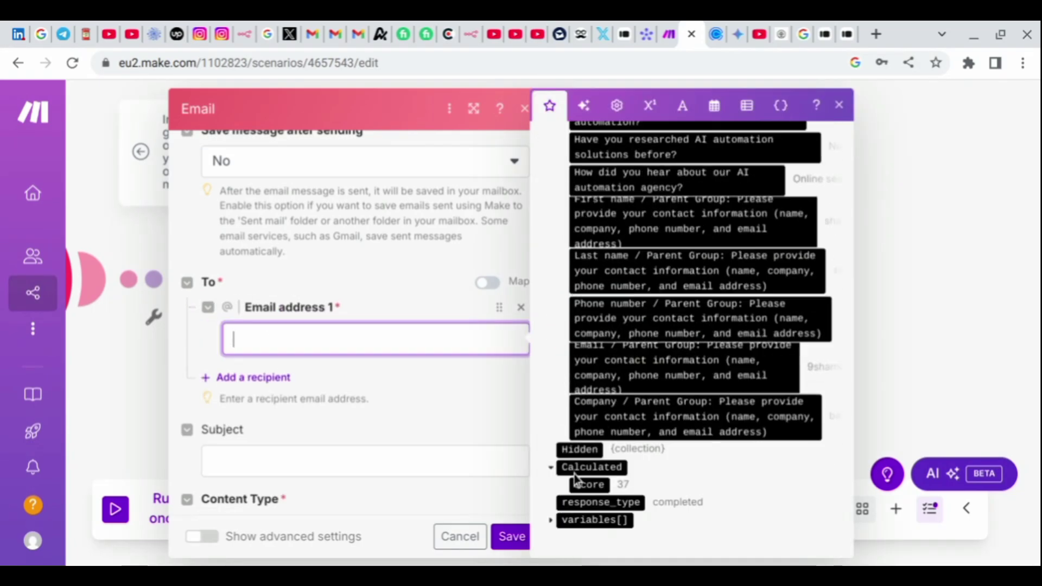
left_click(607, 390)
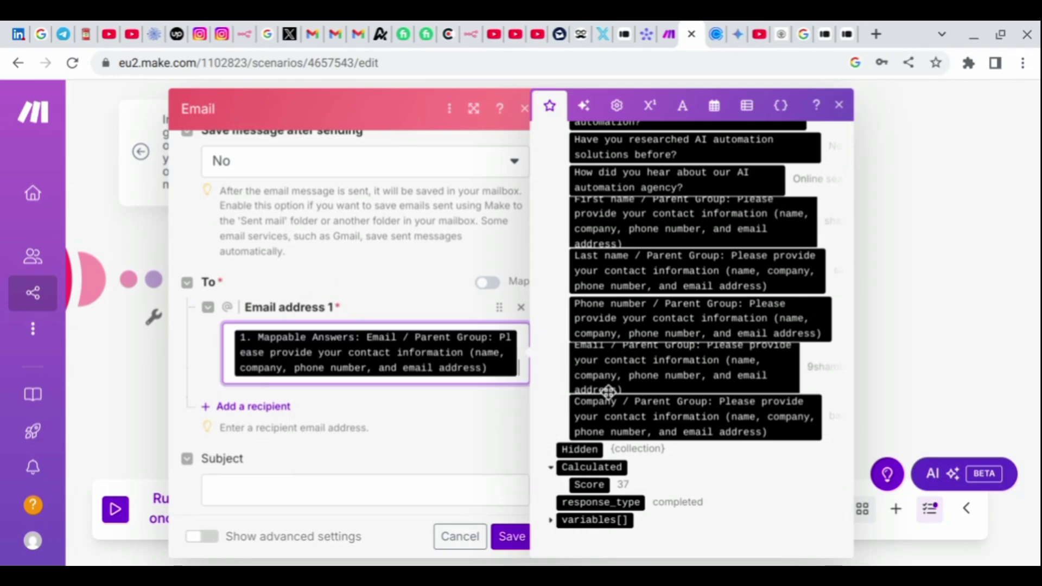
Set the email's subject to "ai automation" and its content type to Plaintext.
left_click(354, 501)
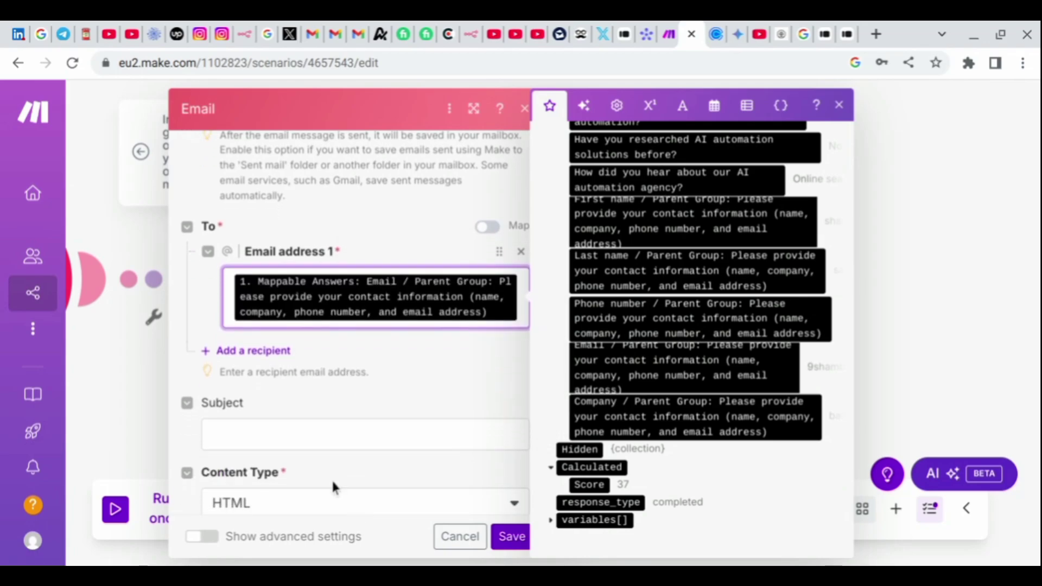
type("ai")
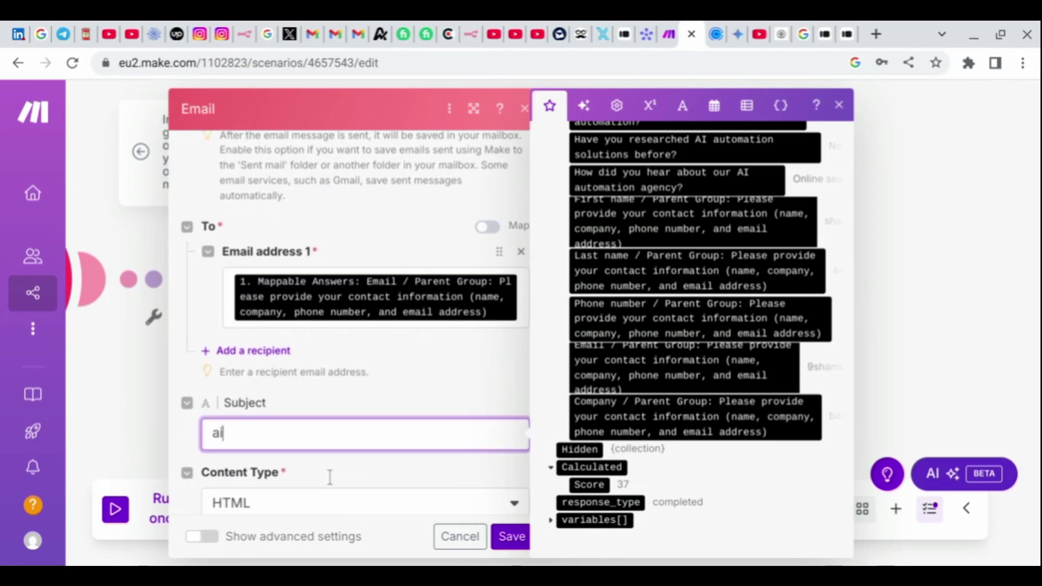
type(" automa")
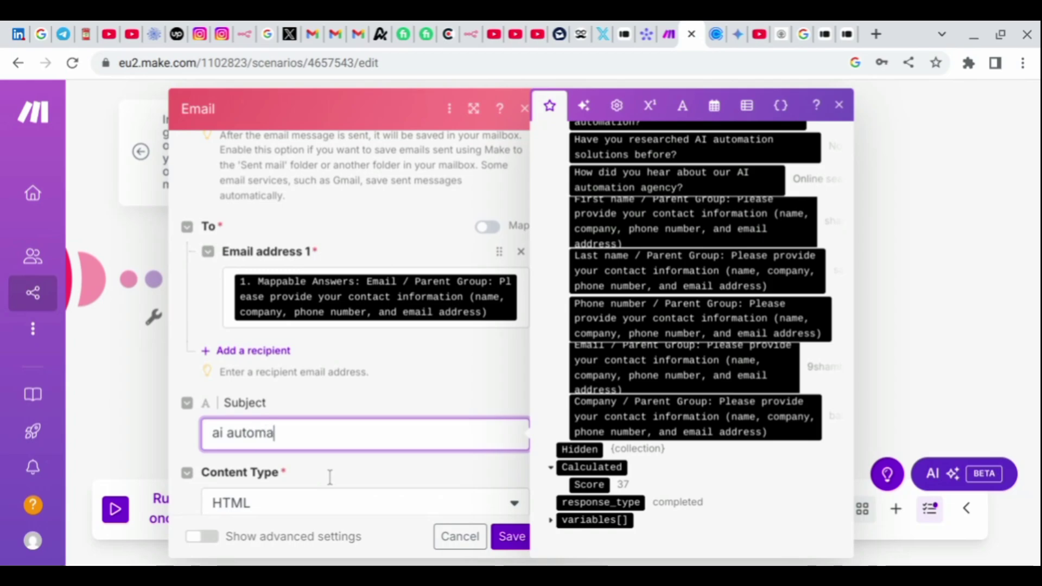
type("tion")
scroll(329, 477, "down", 2)
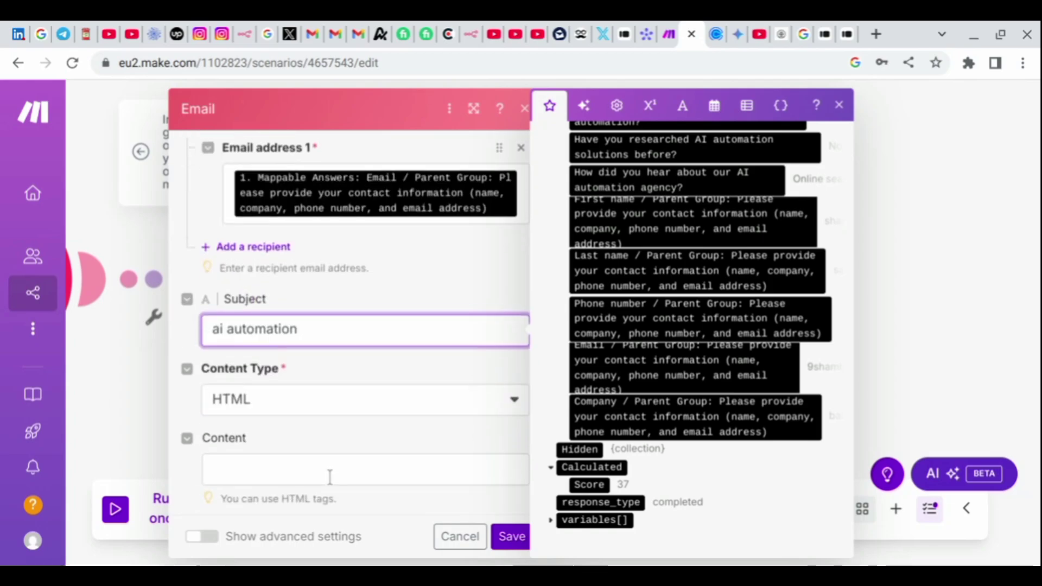
key("Tab")
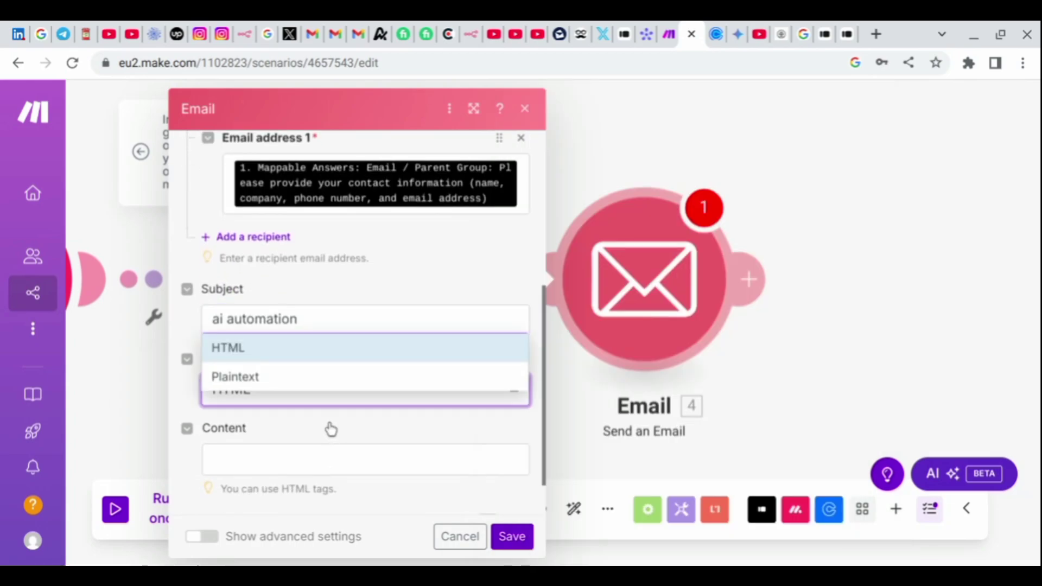
left_click(328, 376)
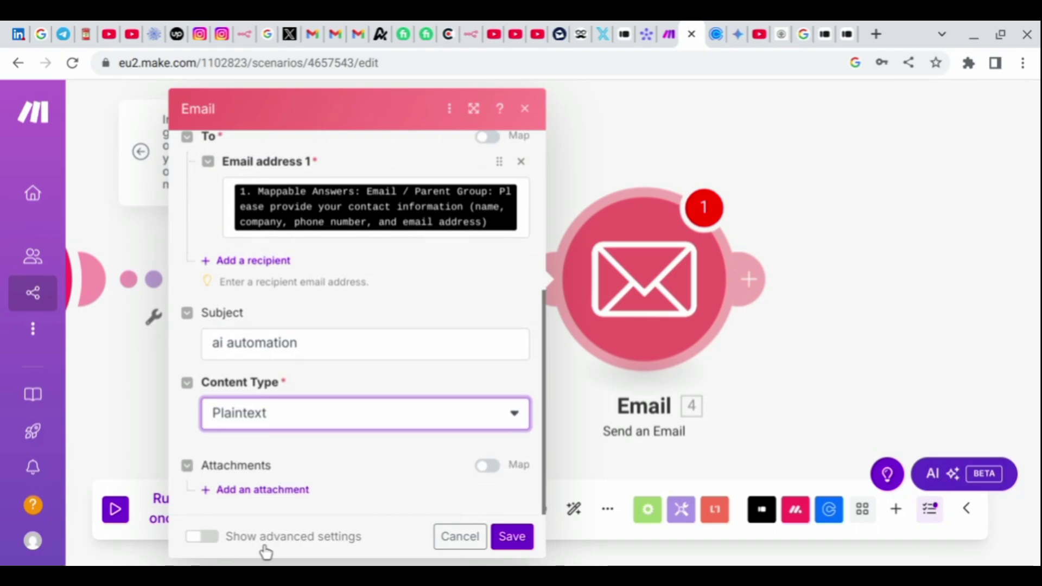
Begin the email content with the greeting "hi", the mapped Typeform first name answer and a comma, followed by a blank line.
key("Tab")
type("h")
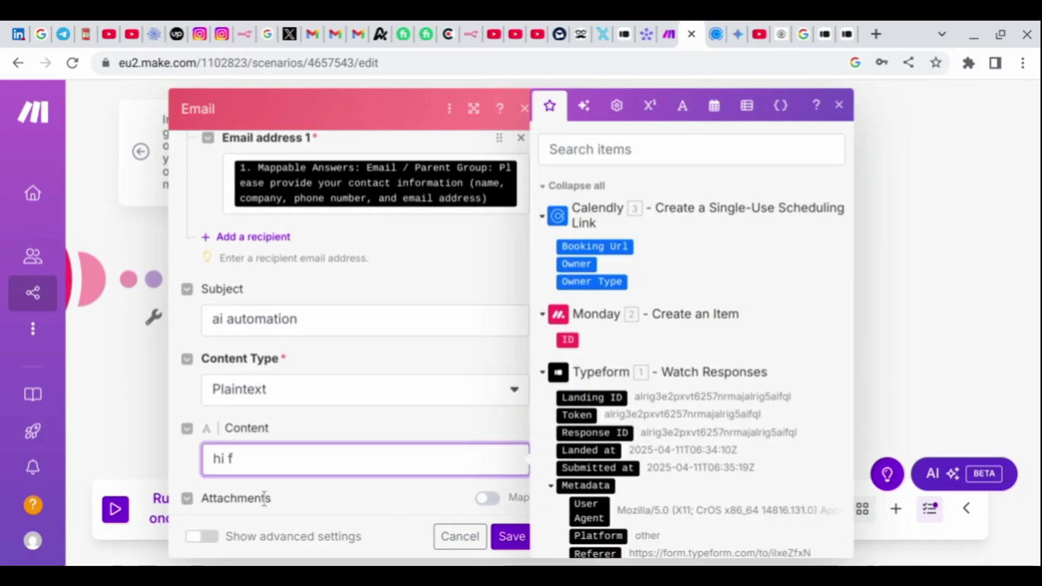
scroll(676, 489, "down", 6)
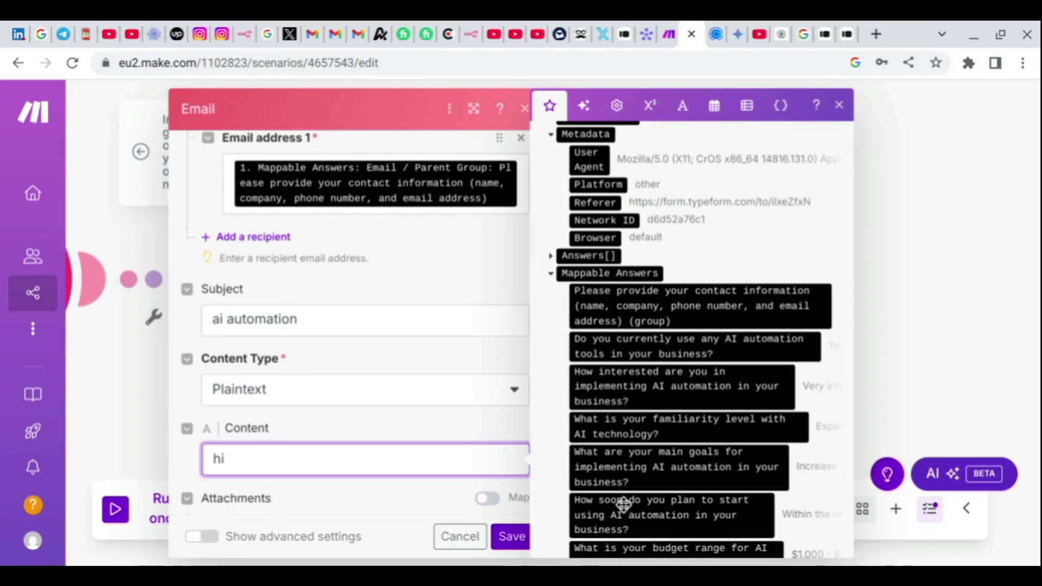
scroll(624, 505, "down", 5)
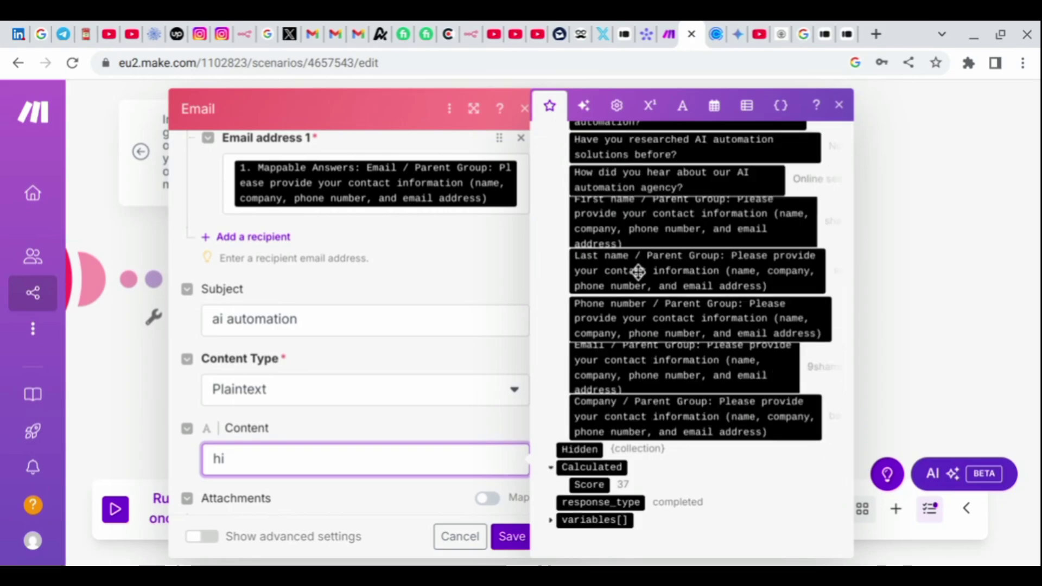
left_click(628, 240)
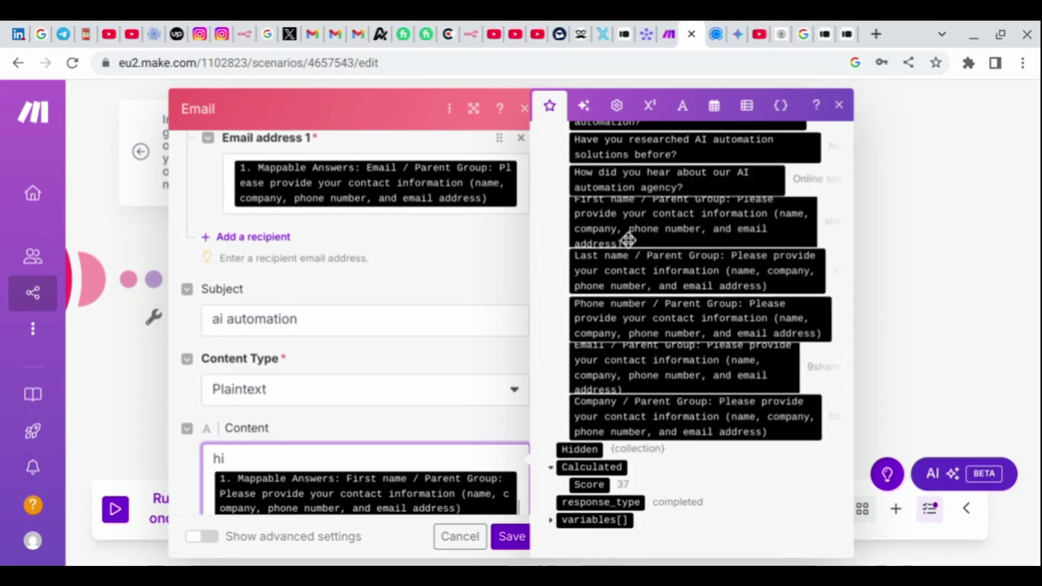
key("Return")
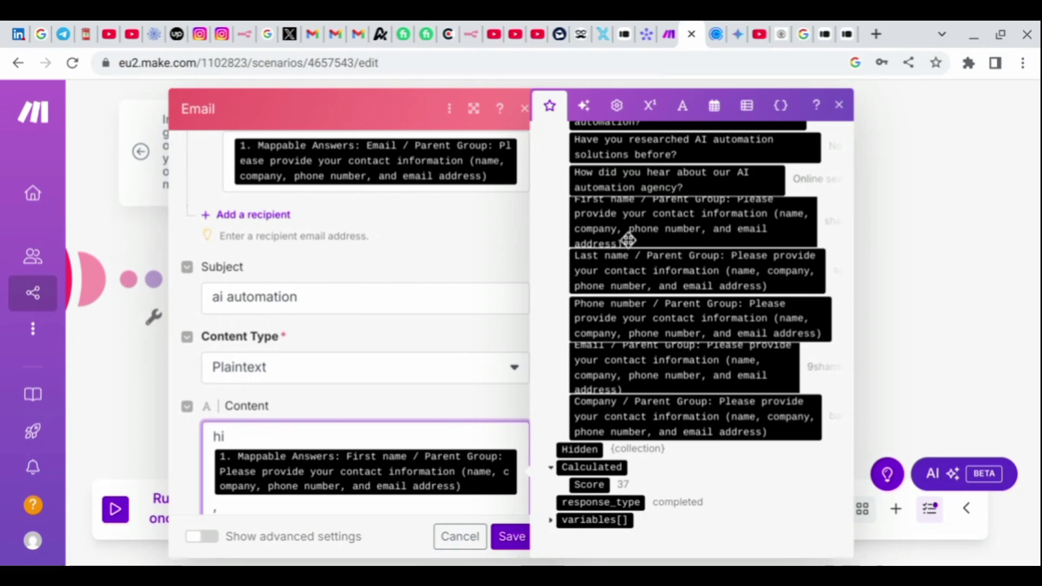
key("Return")
key("Return")
Write "i got your respone . our team will check it." below the greeting in the email content.
type("i go")
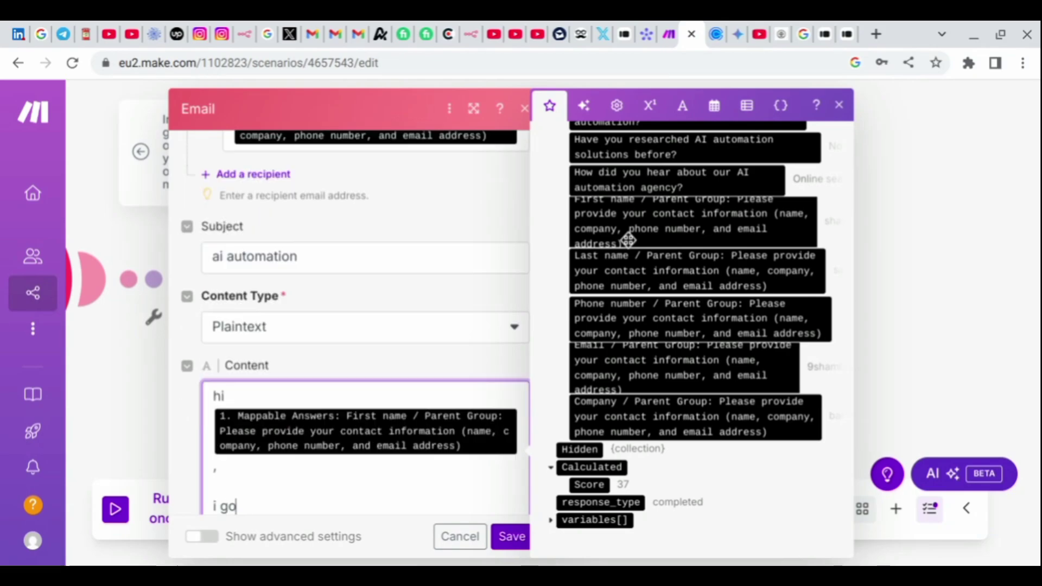
type("t your")
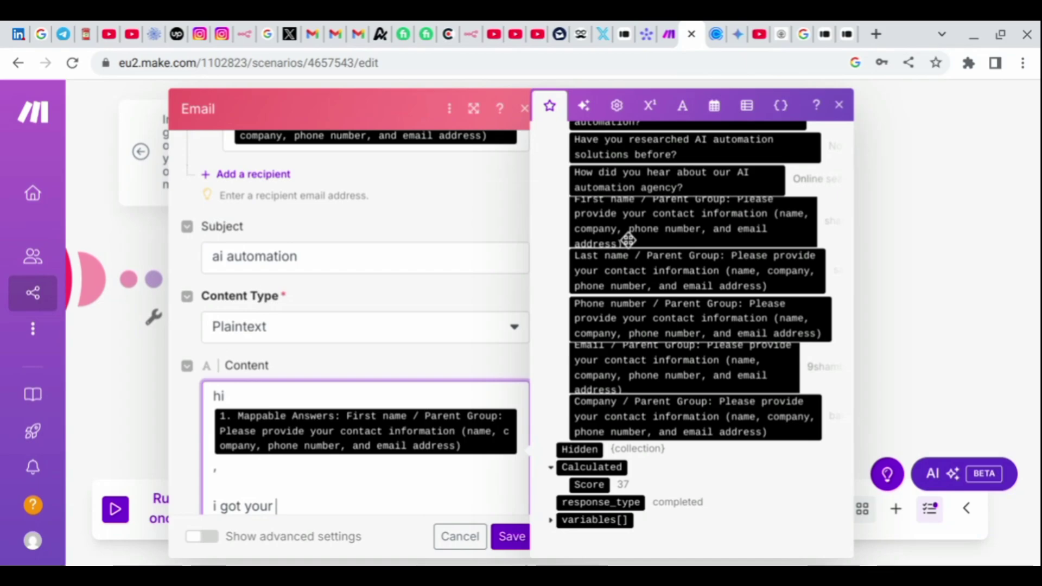
type(" respone ")
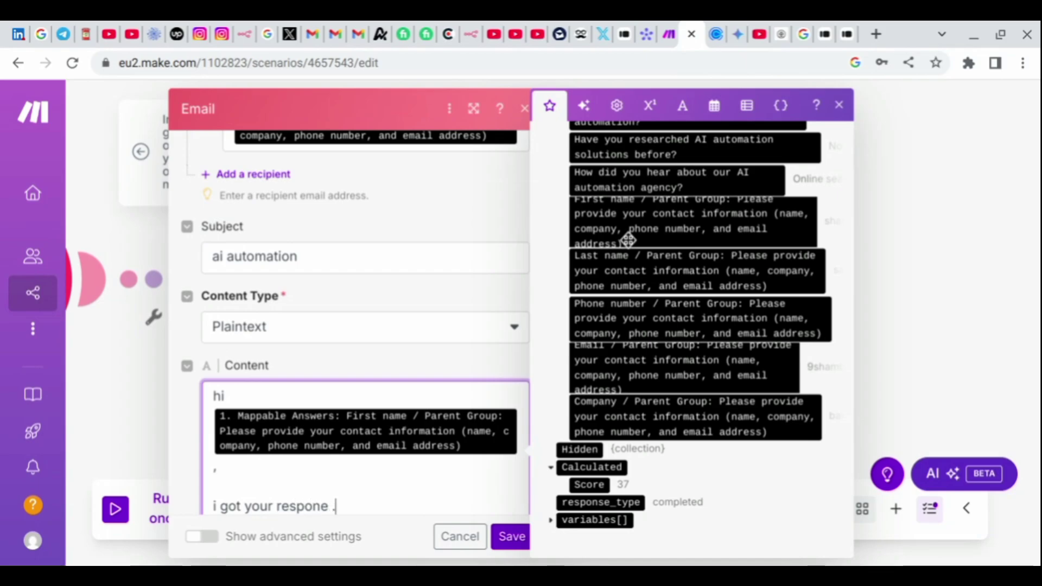
type(". our")
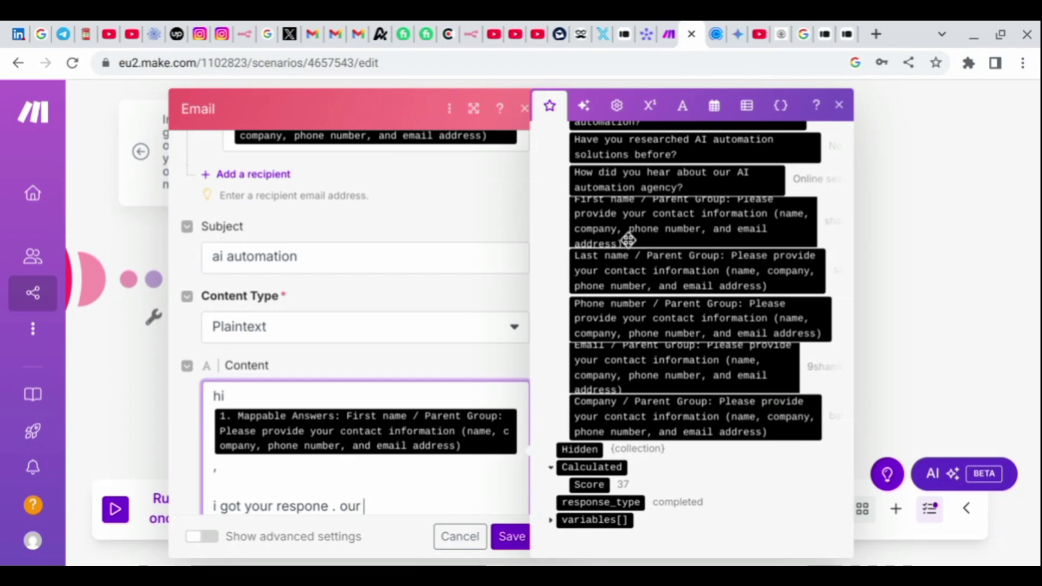
type(" team will check")
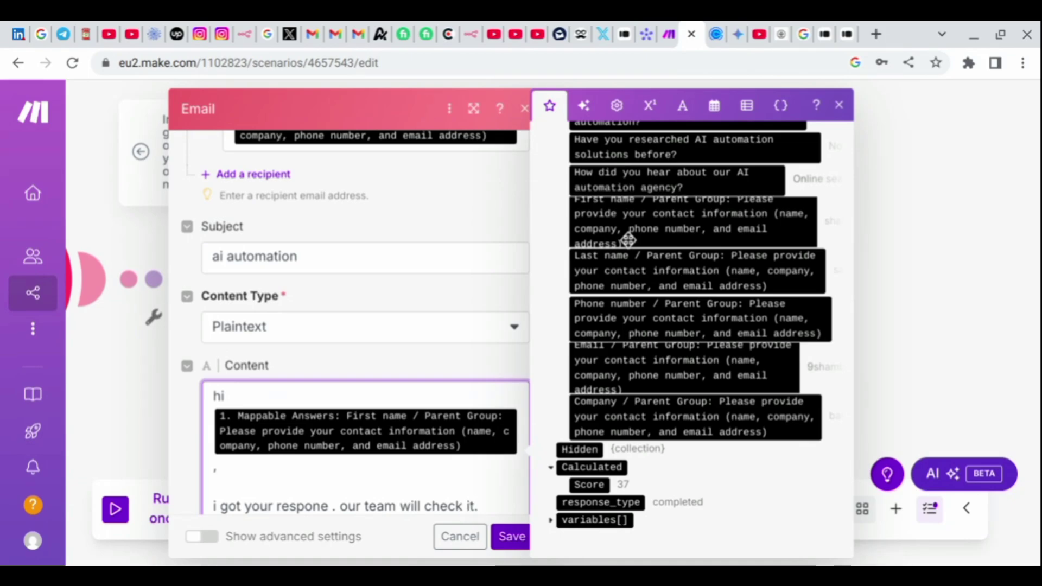
type("it.")
Add a new line reading "can we shedul meetins" and insert the Calendly Booking Url after it.
key("Return")
type("can we")
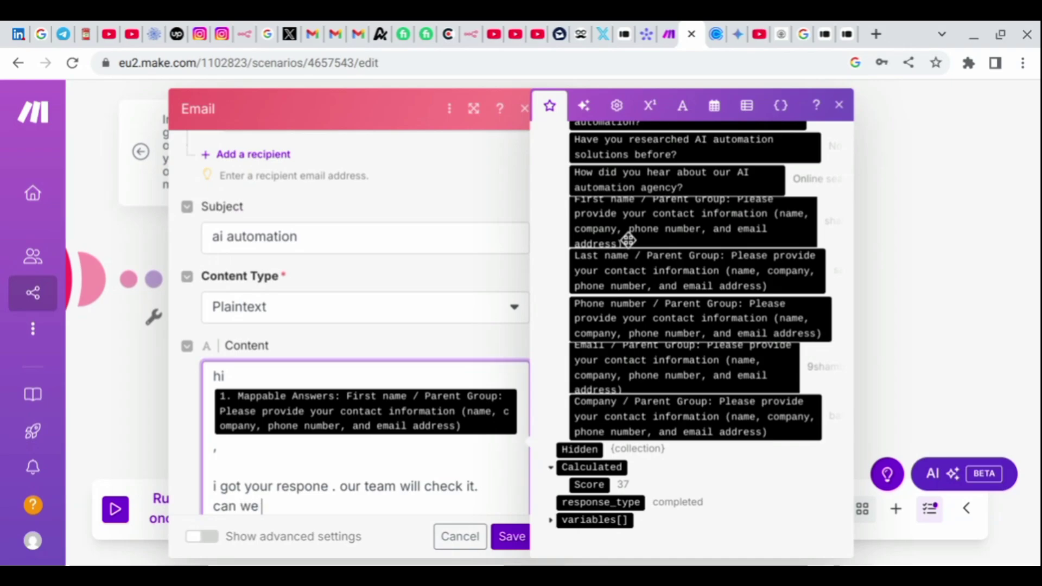
type(" shedul meetins")
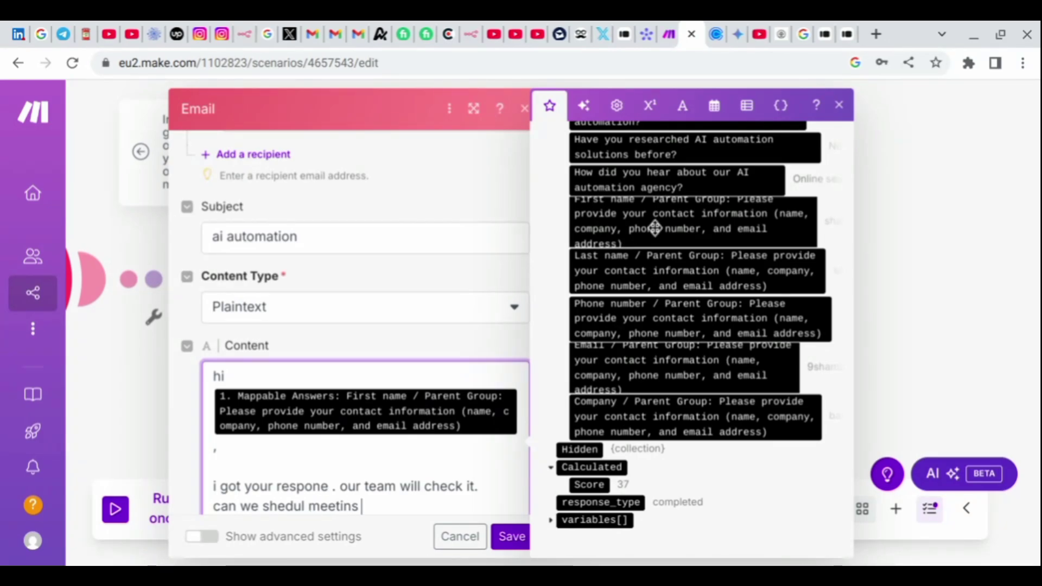
scroll(634, 330, "up", 4)
scroll(634, 330, "up", 6)
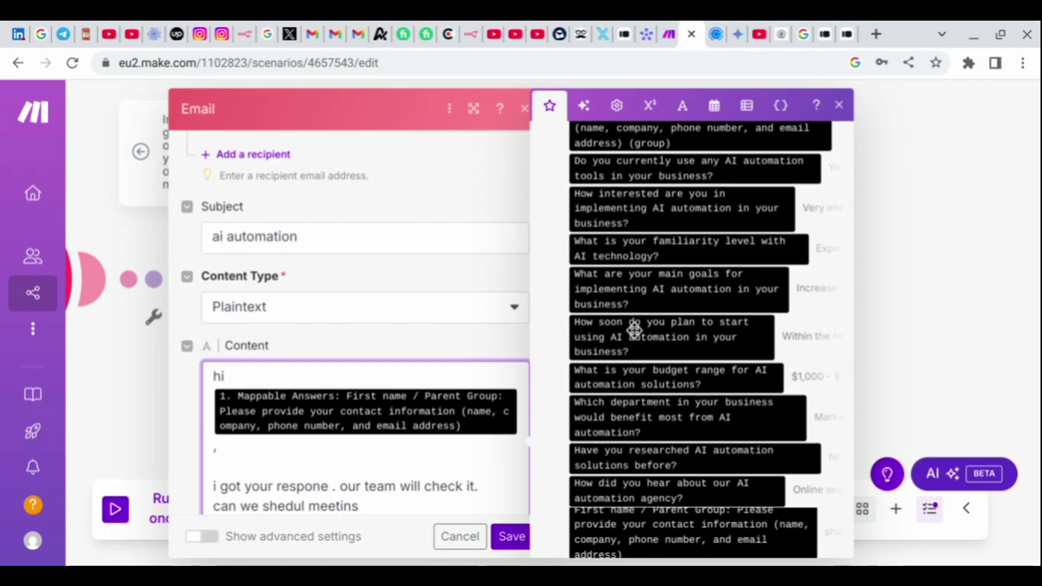
left_click(579, 249)
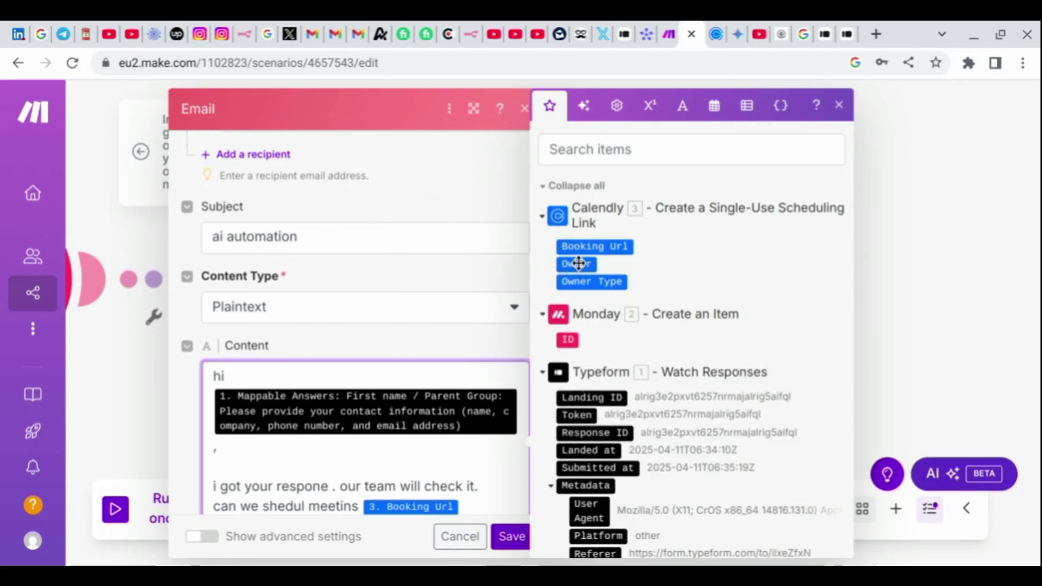
Close the email content after a blank line with "best" and the sender's name on the line below.
key("Return")
key("Return")
type("best")
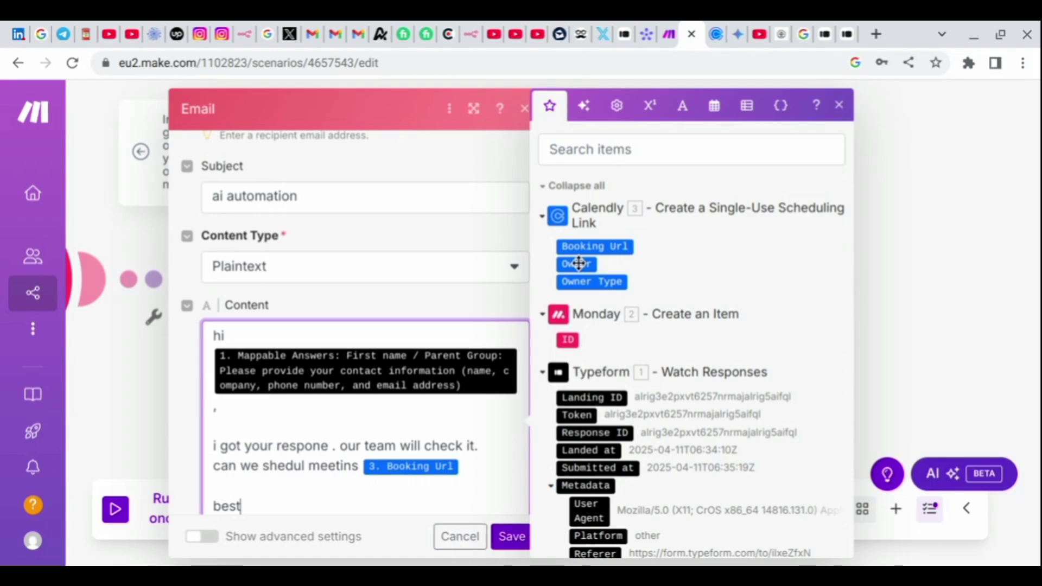
scroll(579, 264, "down", 5)
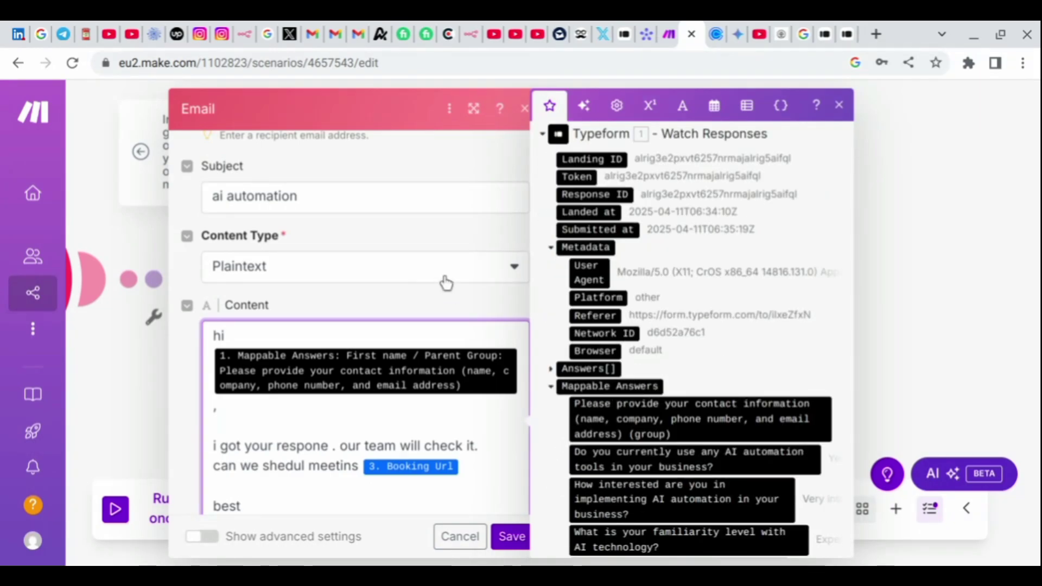
key("Return")
type("shambu")
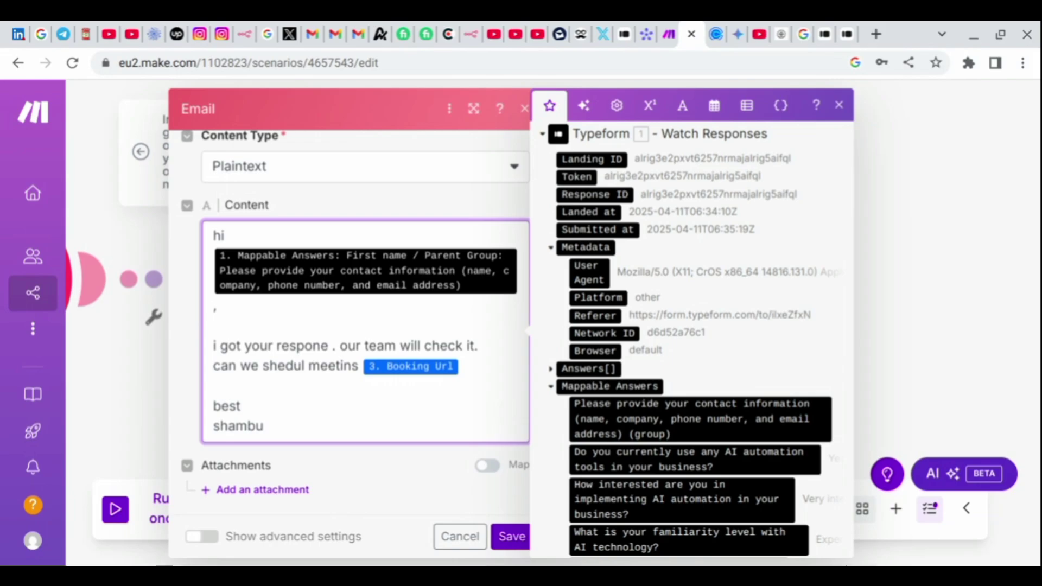
Save the Email module and start another module after it.
left_click(511, 536)
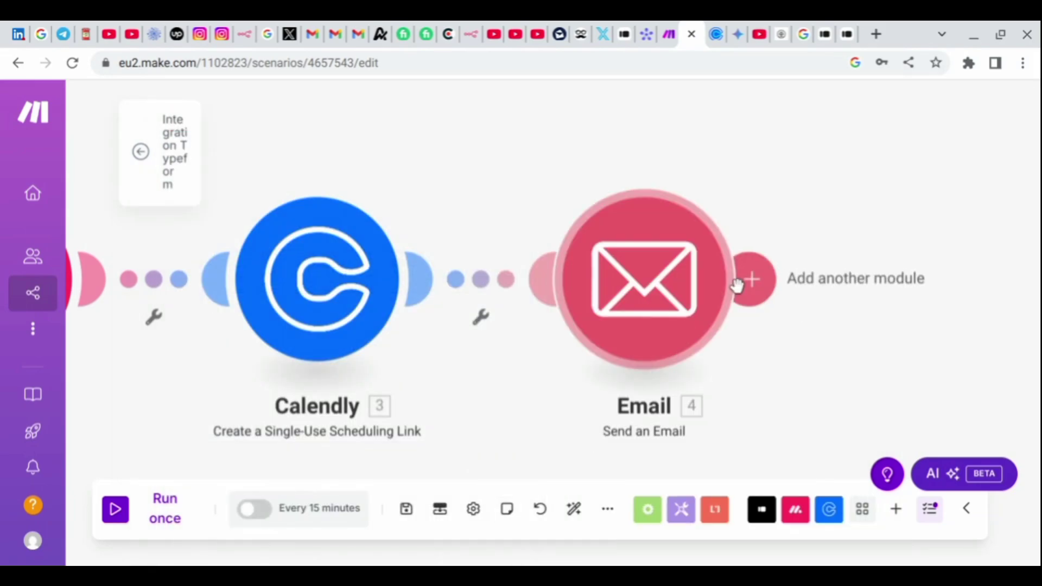
left_click(758, 300)
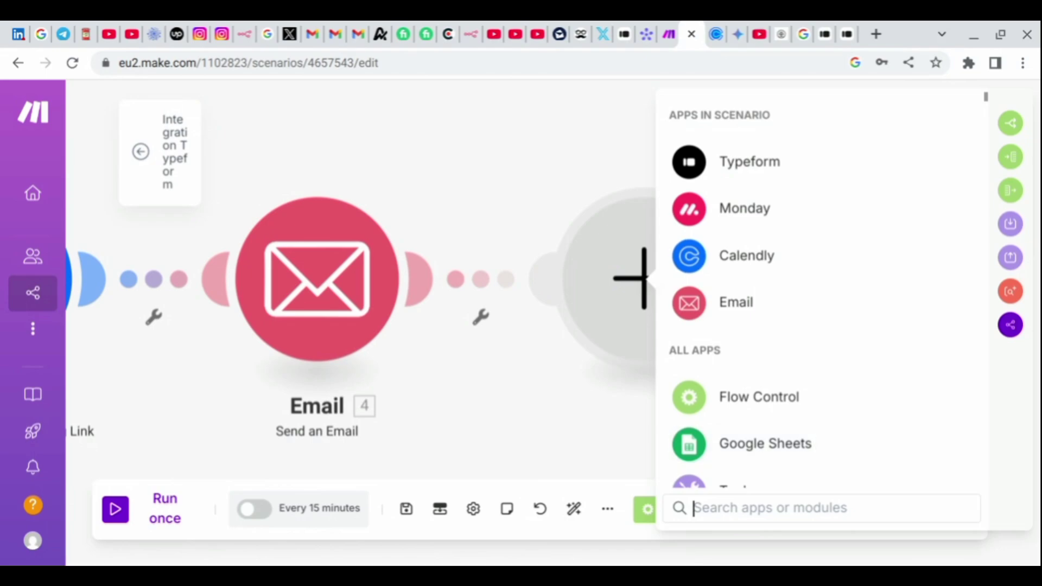
type("slack")
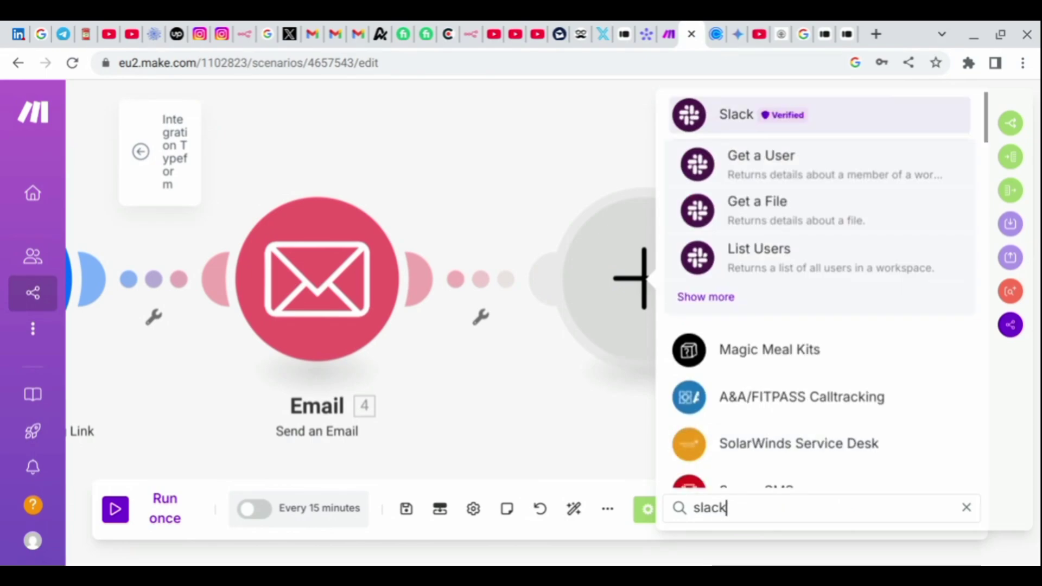
key("BackSpace")
key("BackSpace")
key("BackSpace")
key("BackSpace")
key("BackSpace")
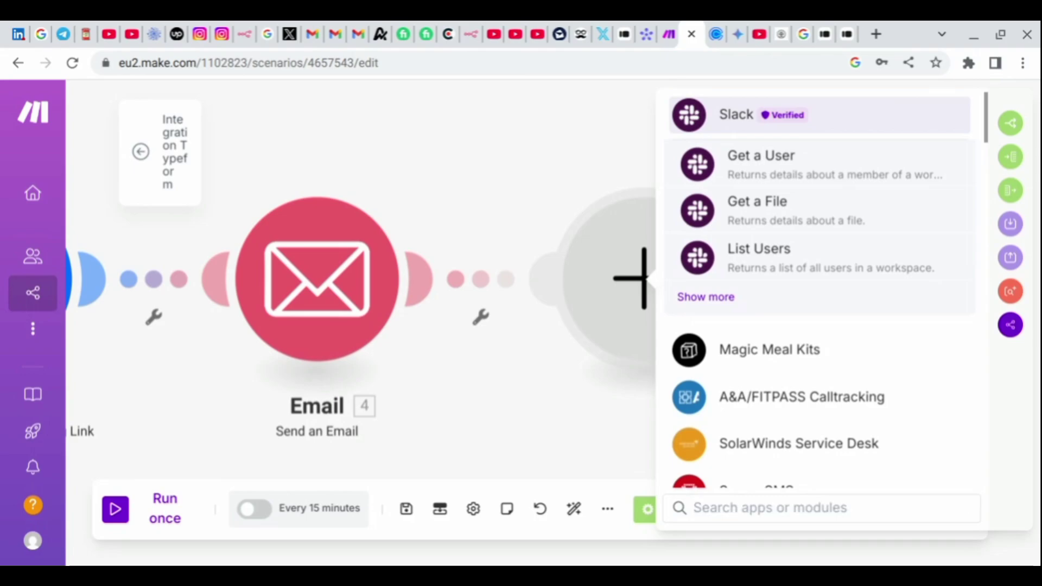
Find the Telegram Bot app with "tele" and add its "Send a Text Message or a Reply" module after the Email module.
type("t")
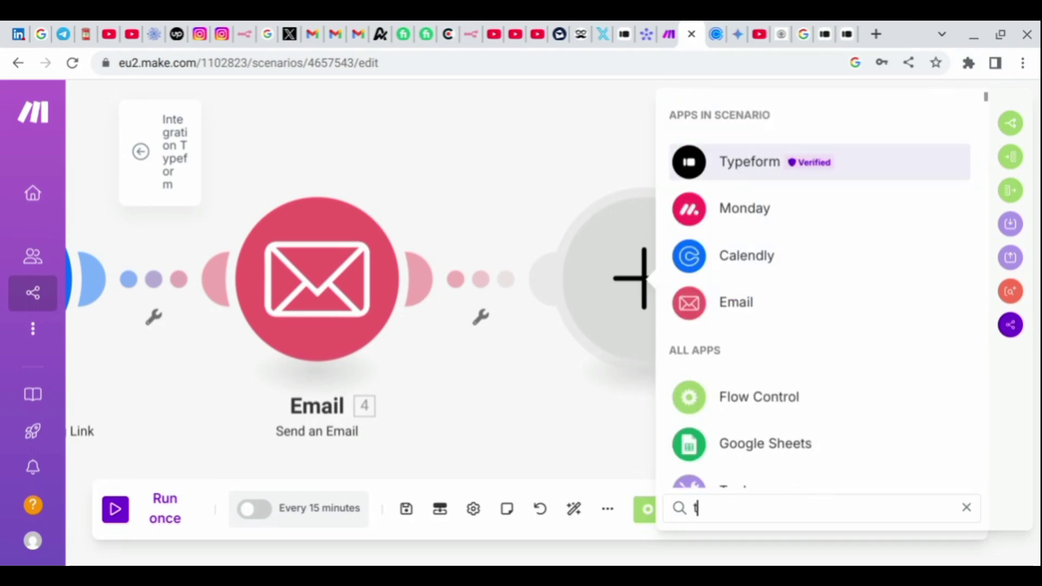
type("ele")
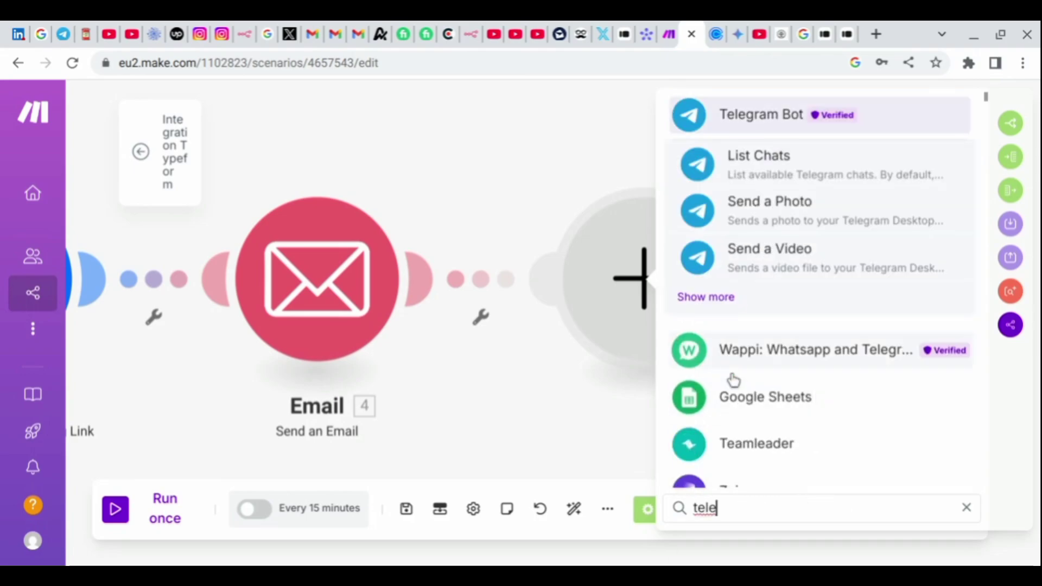
left_click(712, 302)
scroll(715, 324, "down", 4)
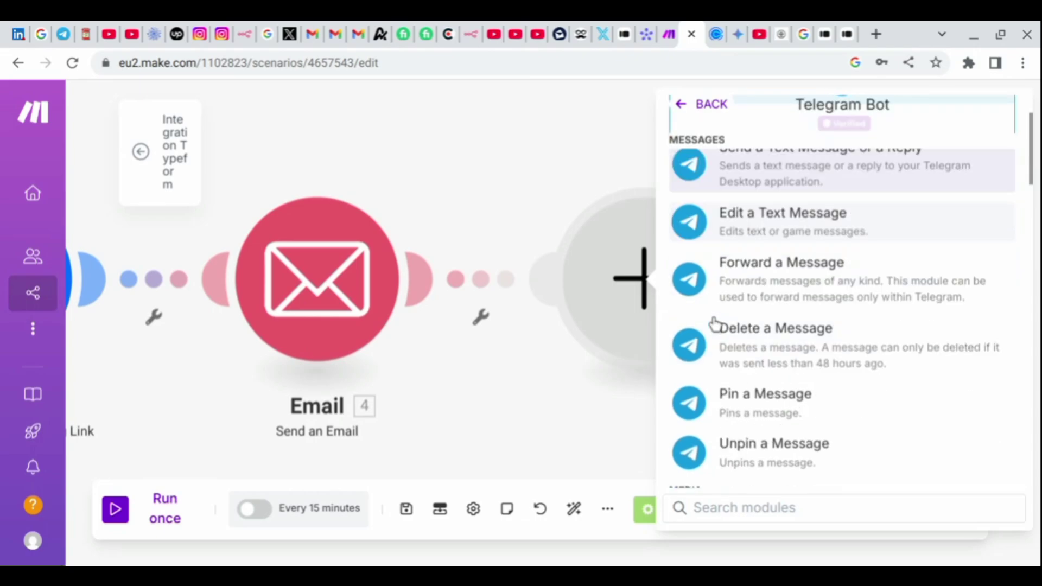
scroll(715, 324, "down", 4)
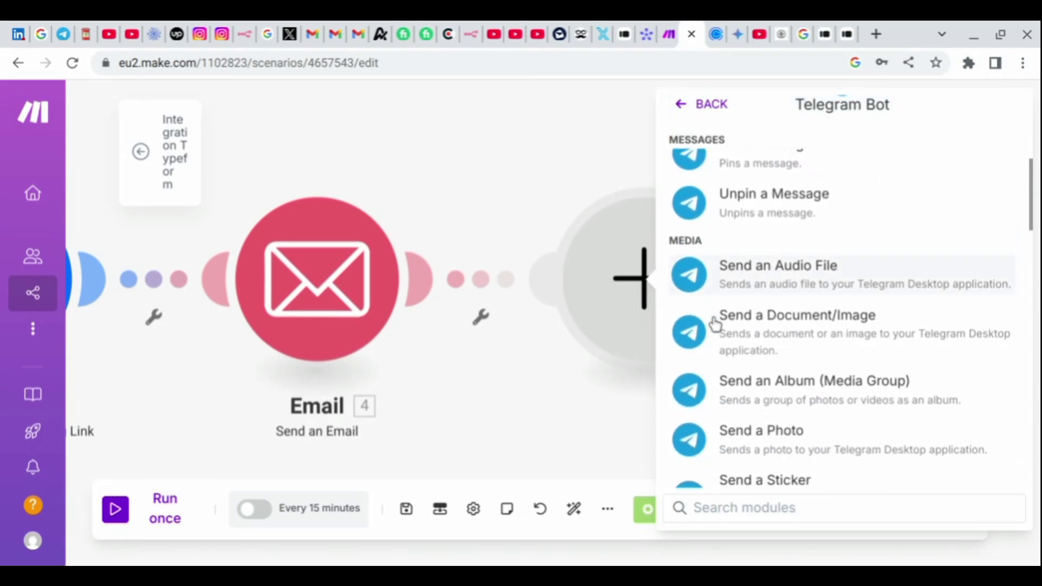
scroll(715, 324, "up", 3)
scroll(715, 325, "up", 5)
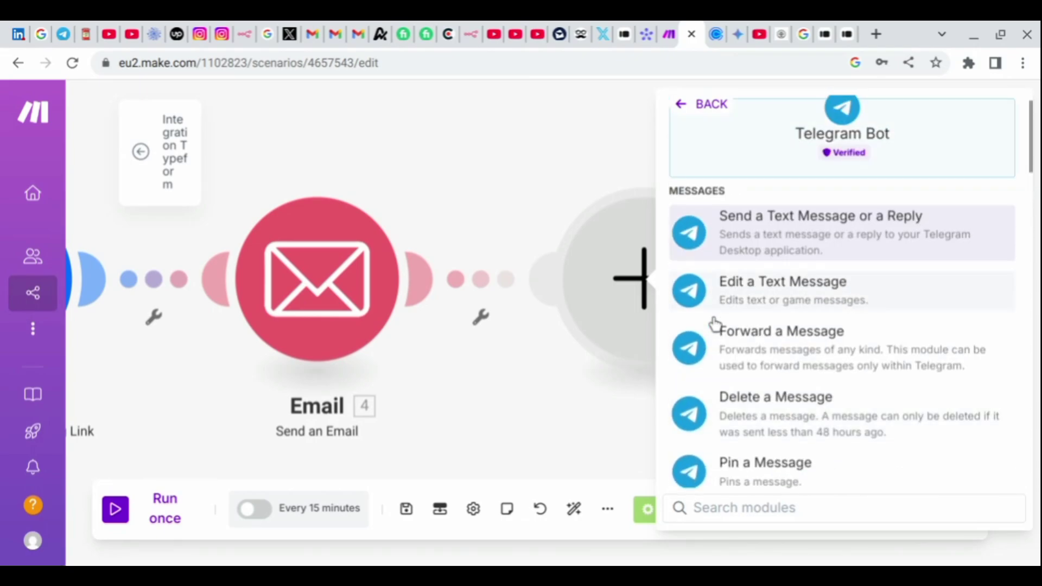
left_click(746, 245)
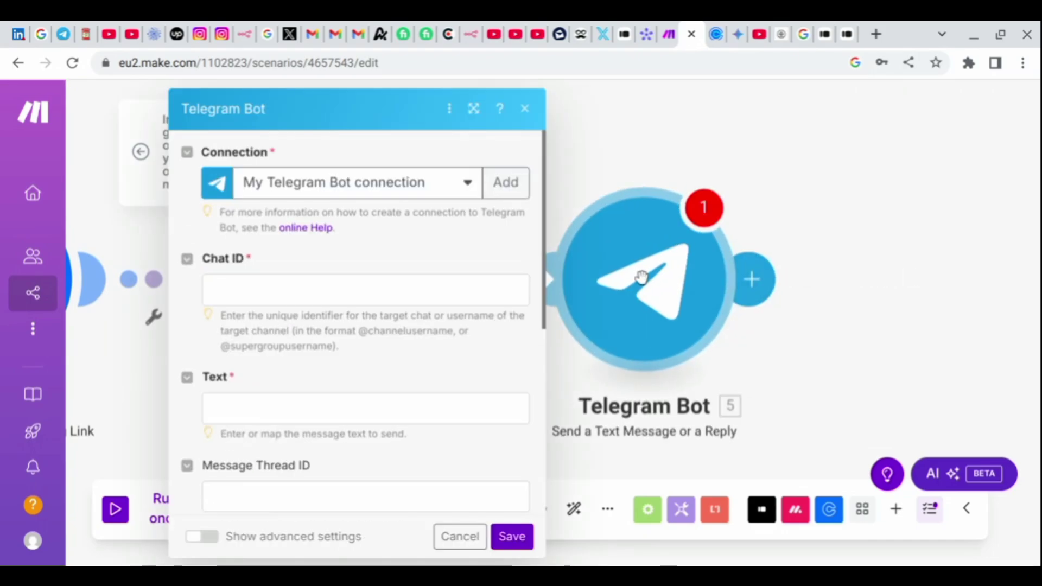
Enter the recipient's Telegram username as the Telegram Bot module's Chat ID.
left_click(414, 302)
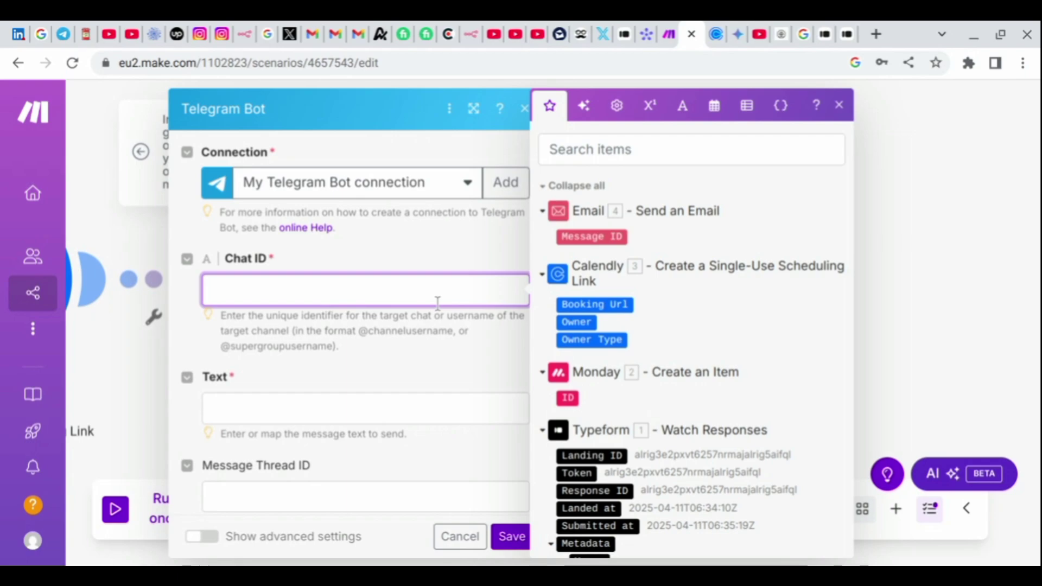
type("@shambhux")
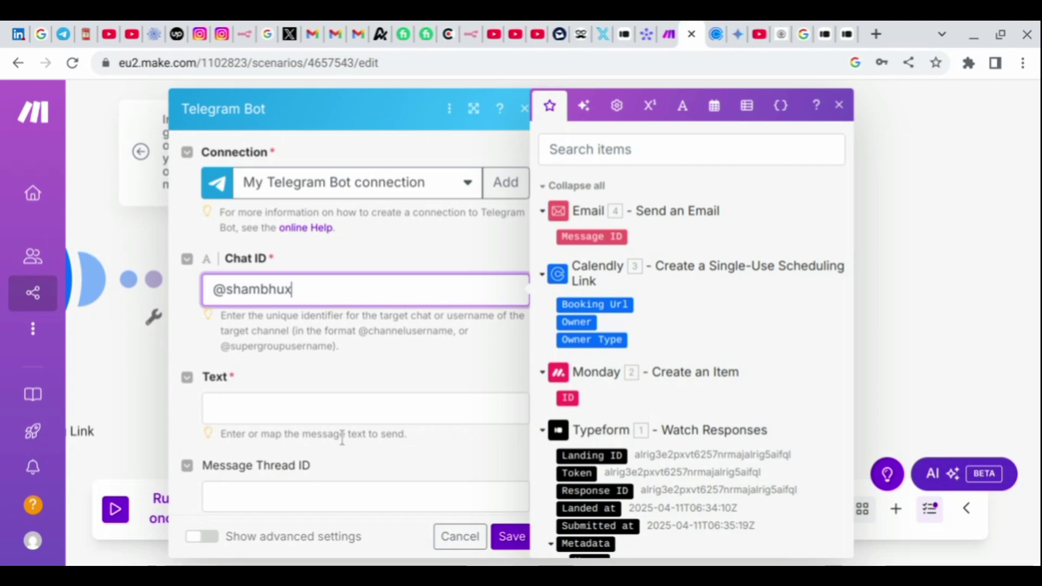
Enter "chek new leads" as the Telegram Bot module's message text and save the module.
left_click(345, 417)
type("che")
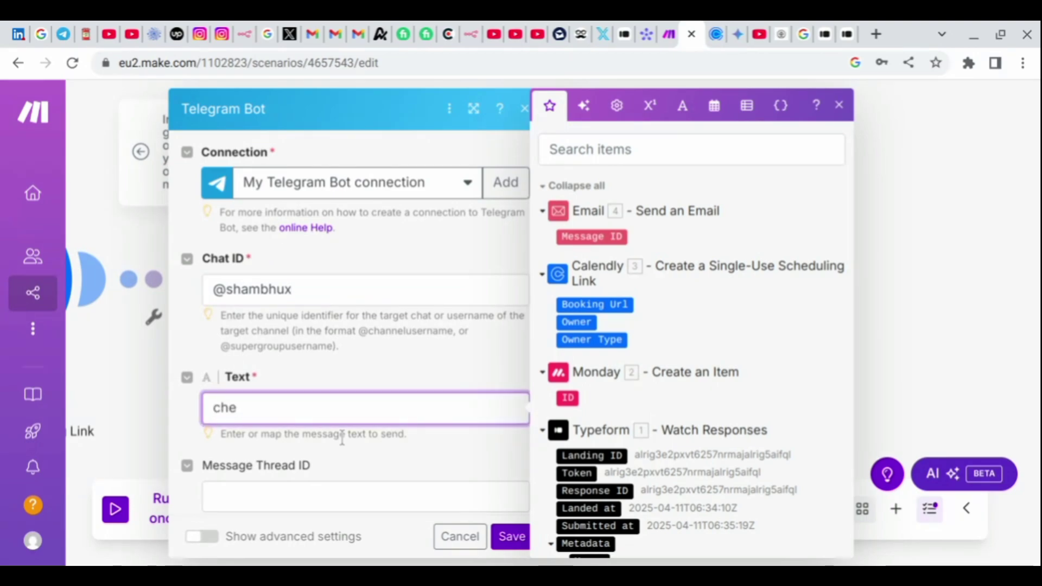
type("k ne")
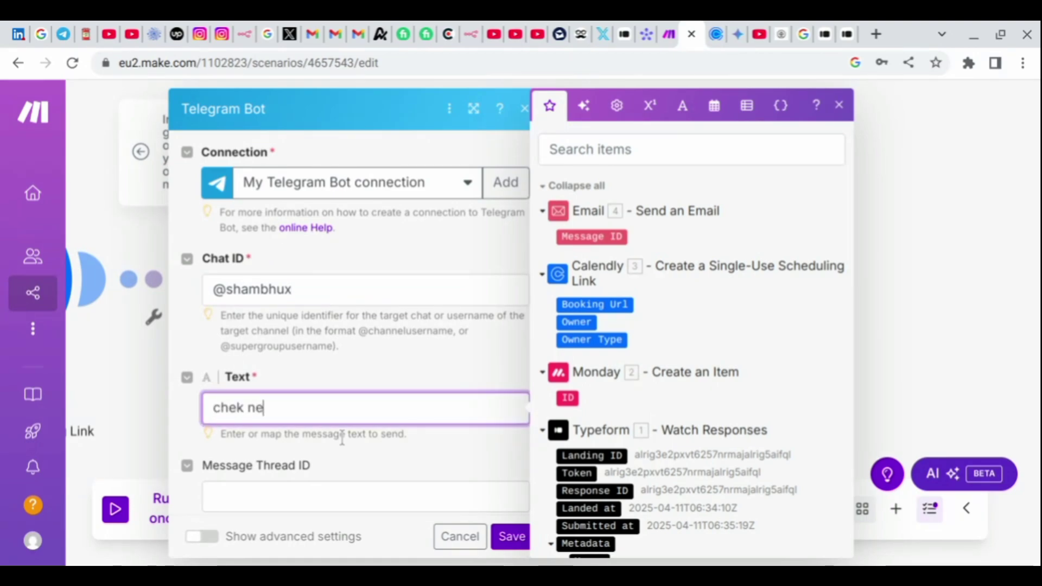
type("w leads")
scroll(342, 439, "down", 5)
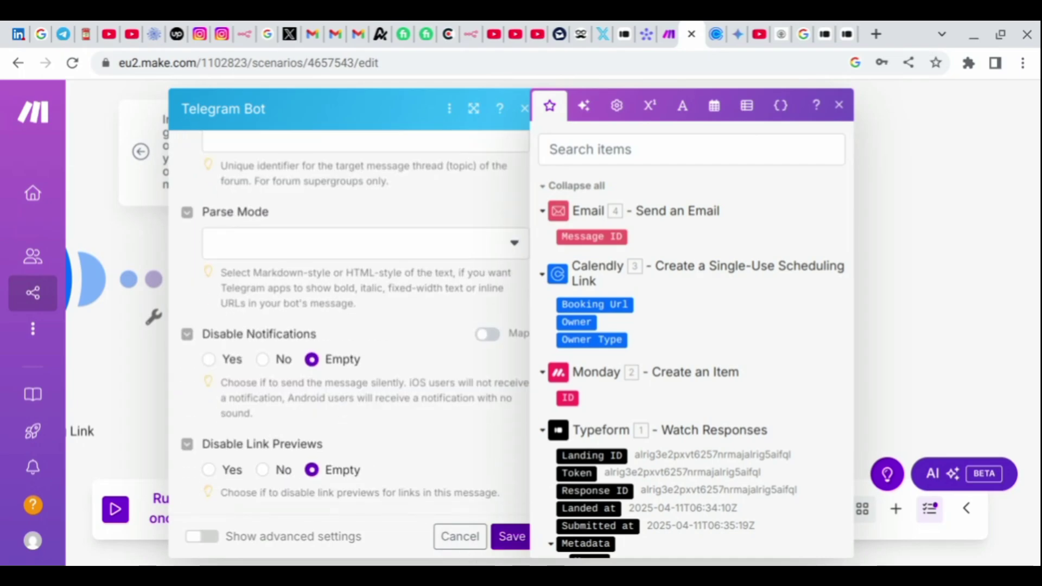
left_click(511, 537)
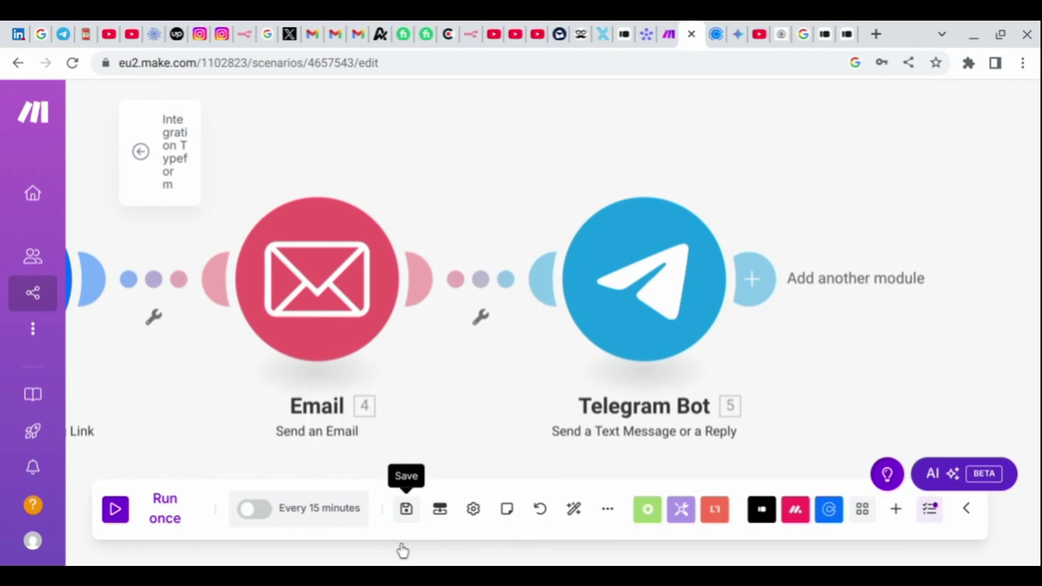
Activate the scenario at regular intervals of 15 minutes, and save it with its modules auto-aligned.
left_click(406, 509)
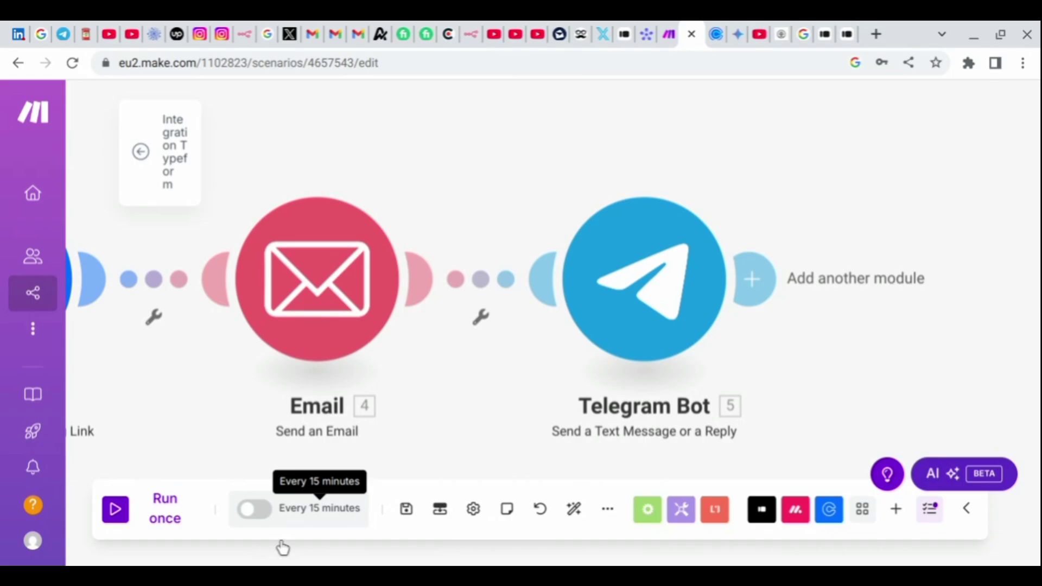
left_click(255, 510)
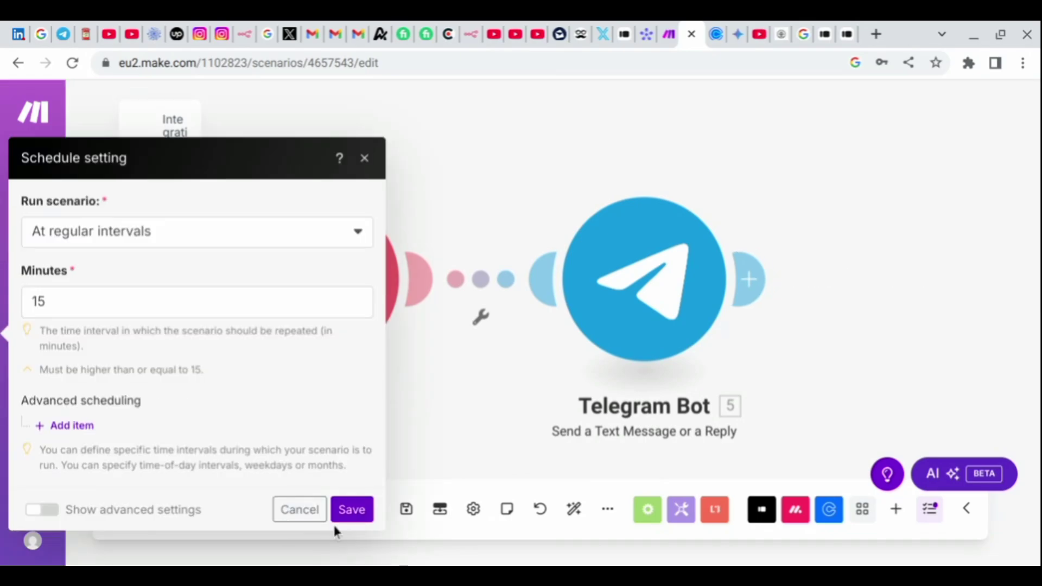
left_click(352, 555)
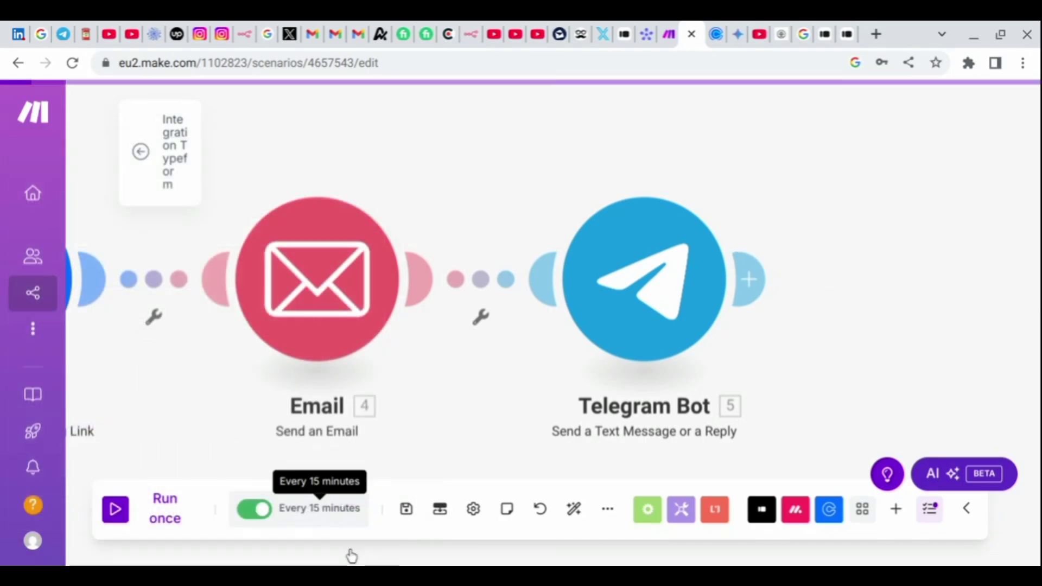
left_click(404, 549)
left_click(575, 549)
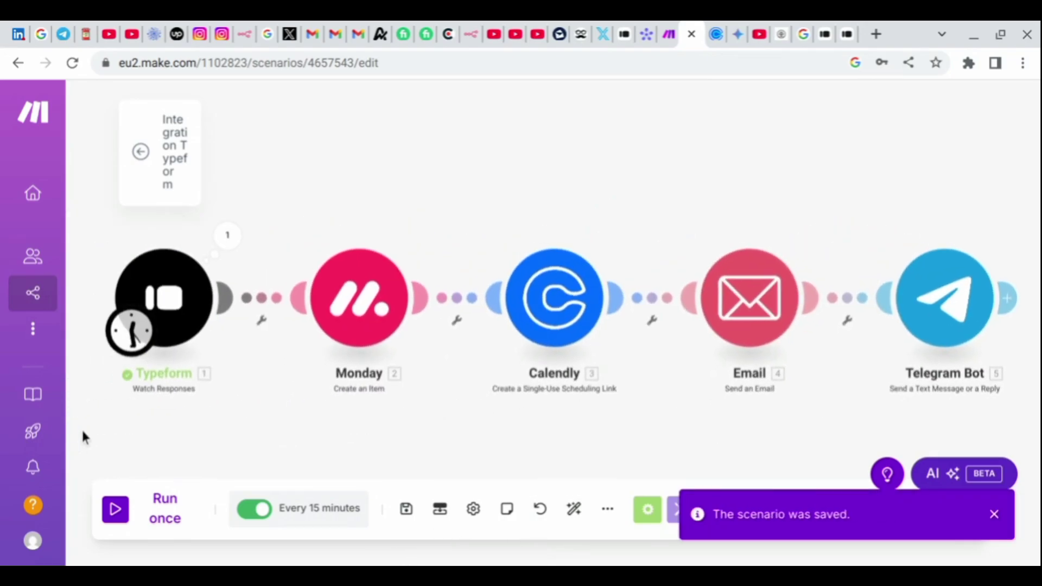
Set the Typeform trigger's starting point manually to the listed response and run the scenario once.
right_click(161, 339)
left_click(214, 406)
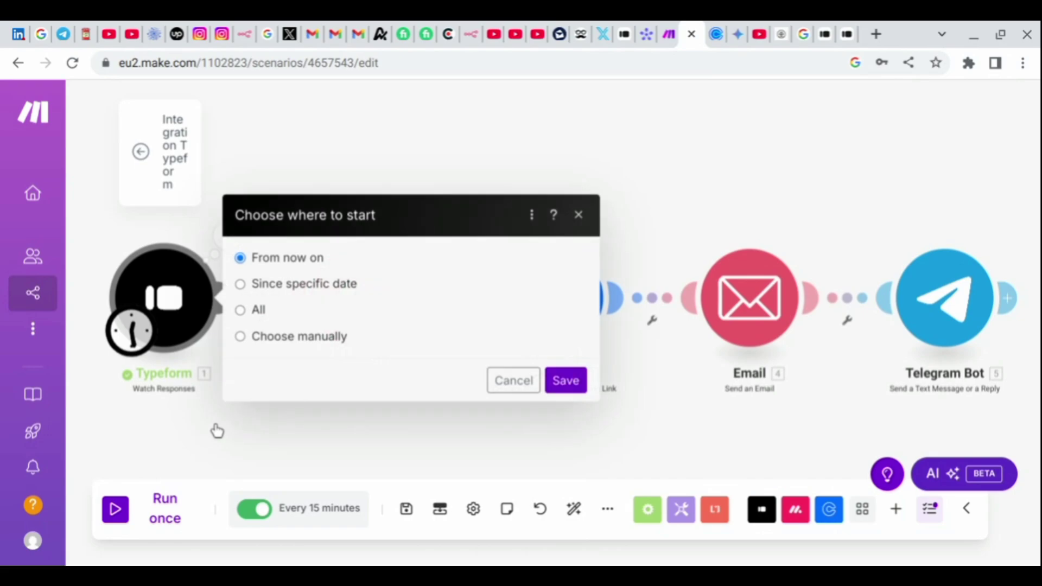
left_click(243, 337)
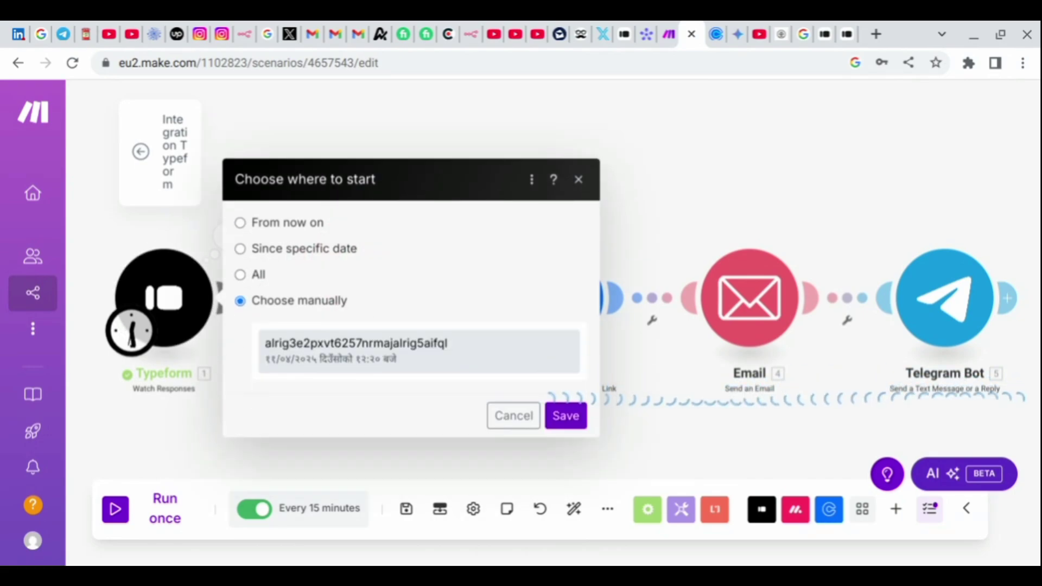
left_click(371, 379)
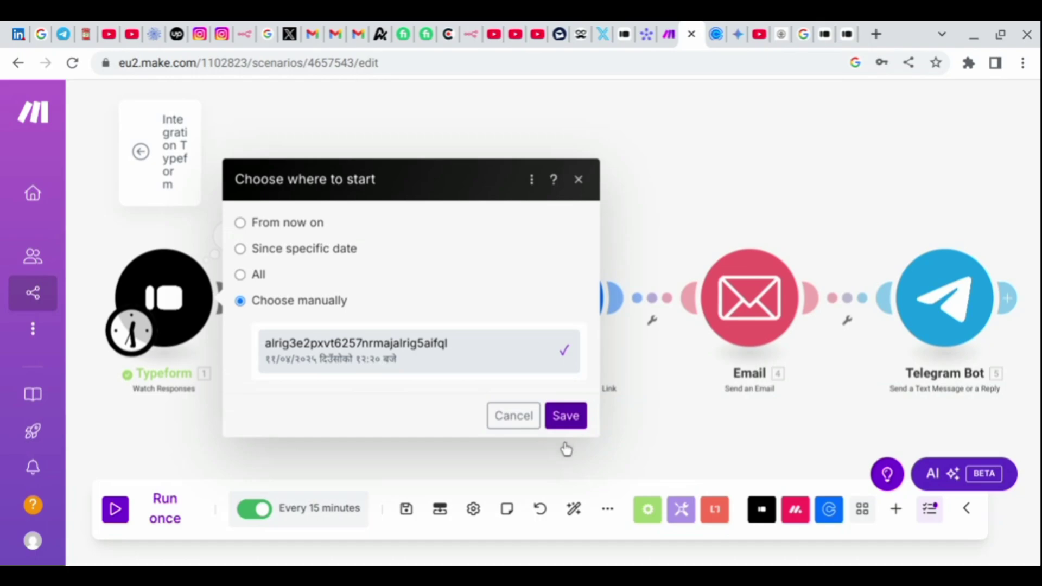
left_click(565, 424)
left_click(147, 523)
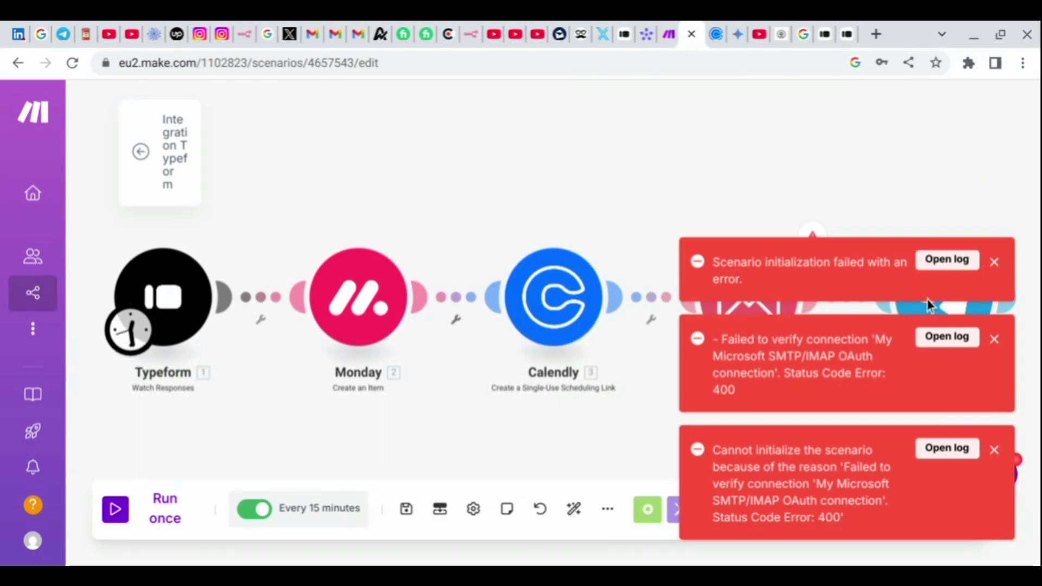
Dismiss the error notices, try to create another connection for the Email module and rerun the scenario.
left_click(994, 262)
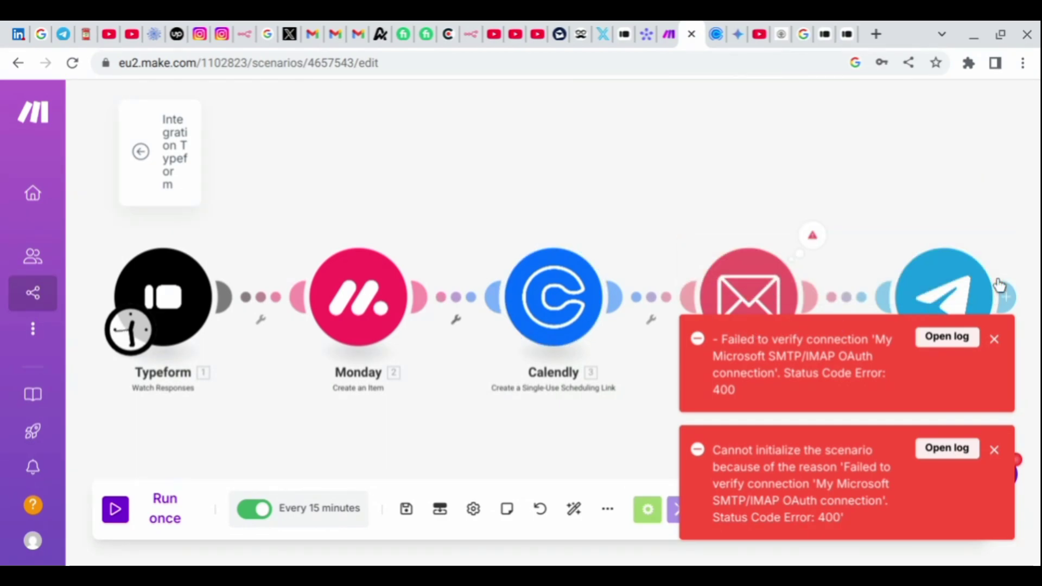
left_click(999, 367)
left_click(737, 331)
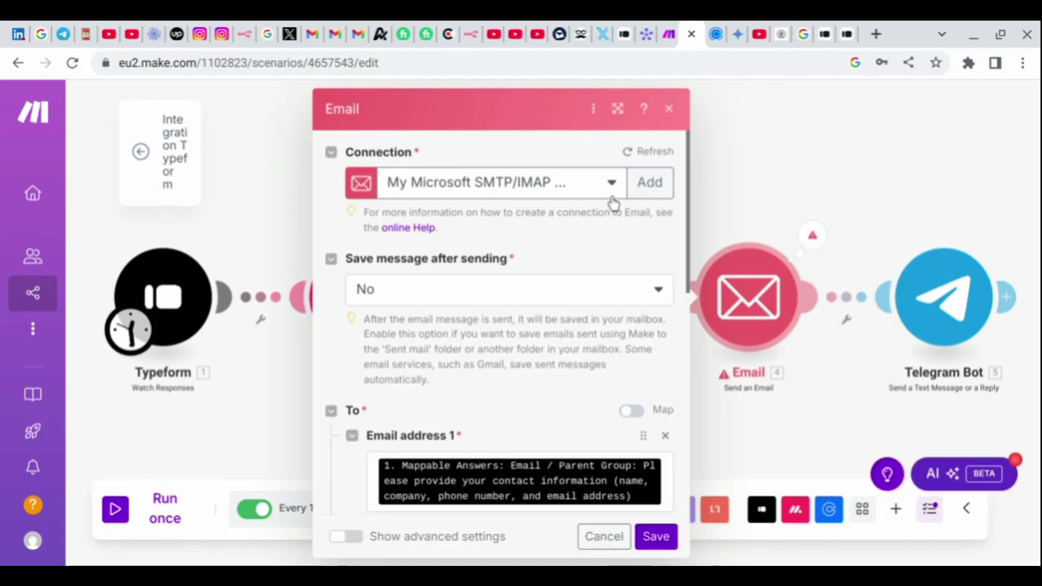
left_click(611, 193)
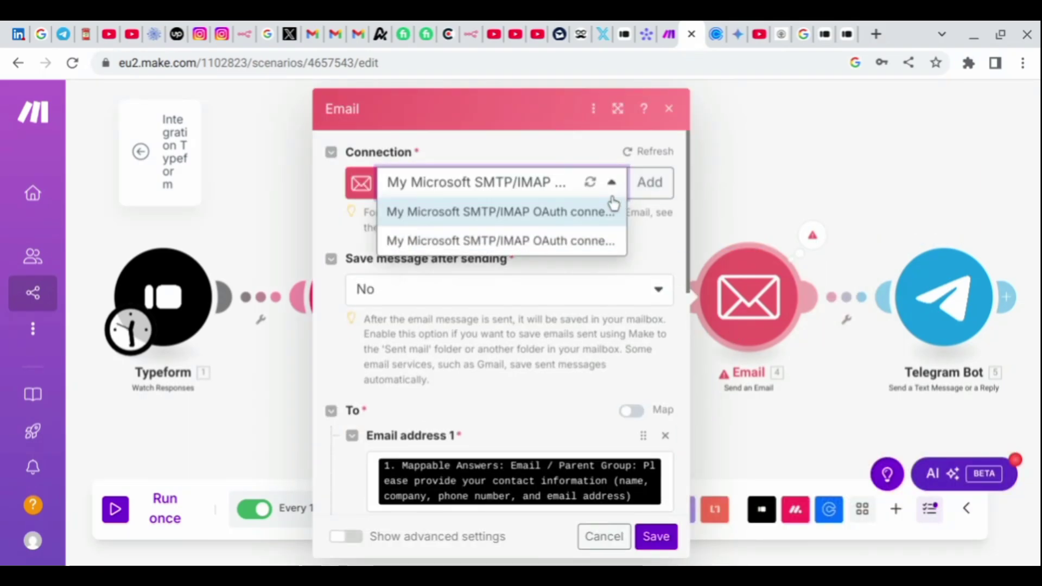
left_click(657, 191)
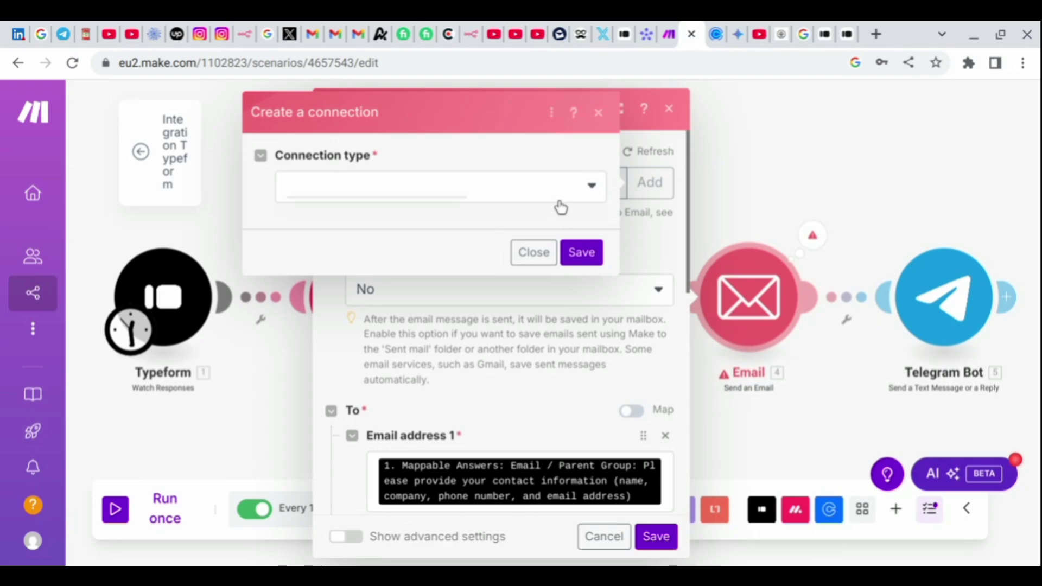
left_click(556, 197)
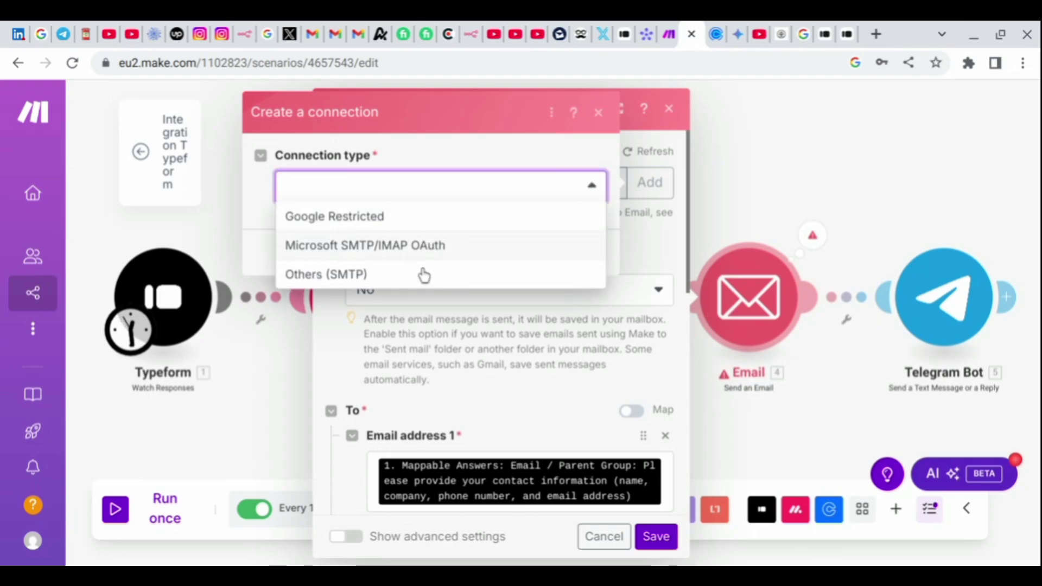
key("Return")
key("Return")
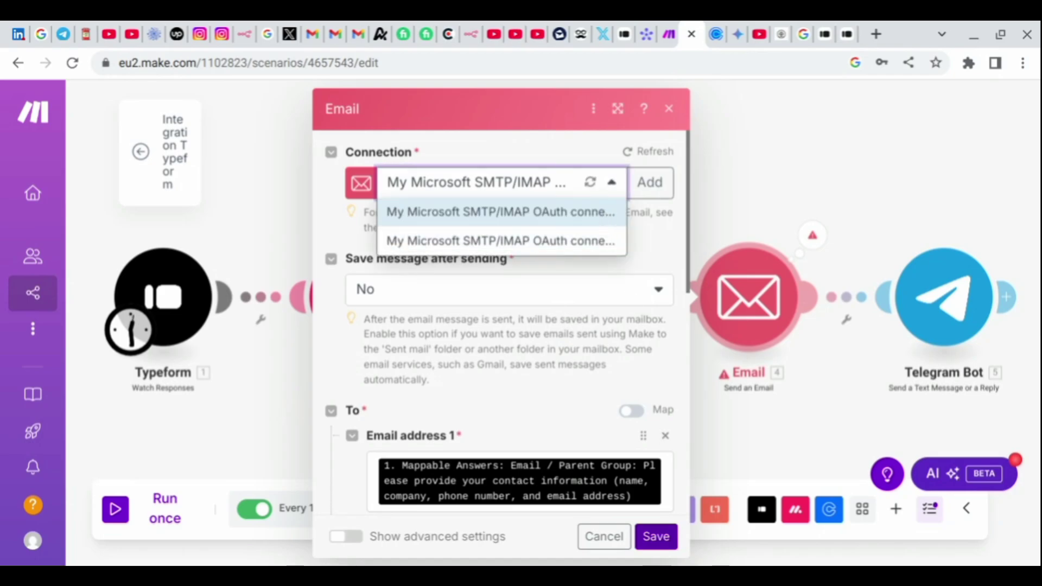
left_click(656, 537)
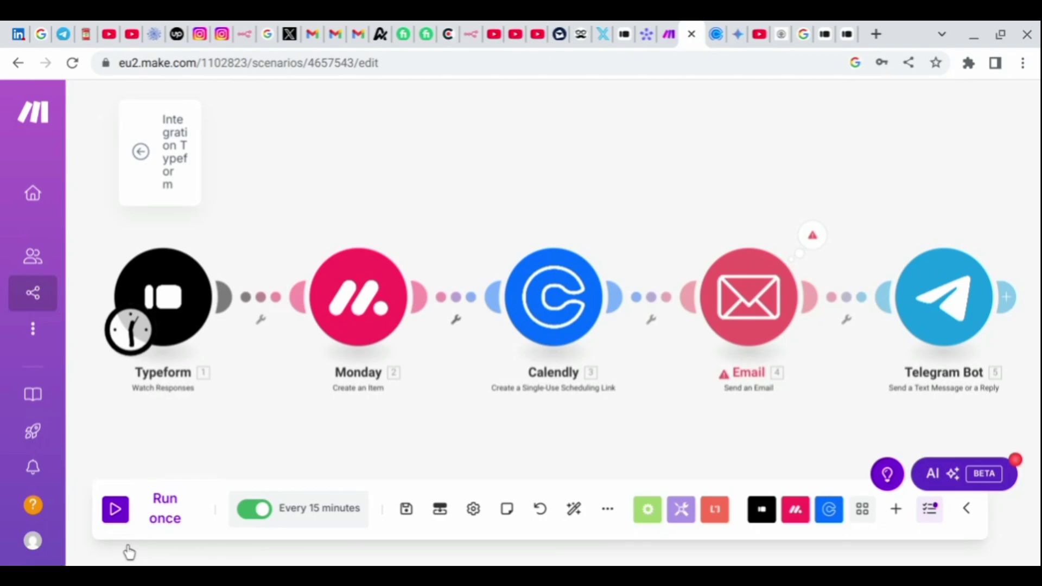
left_click(115, 508)
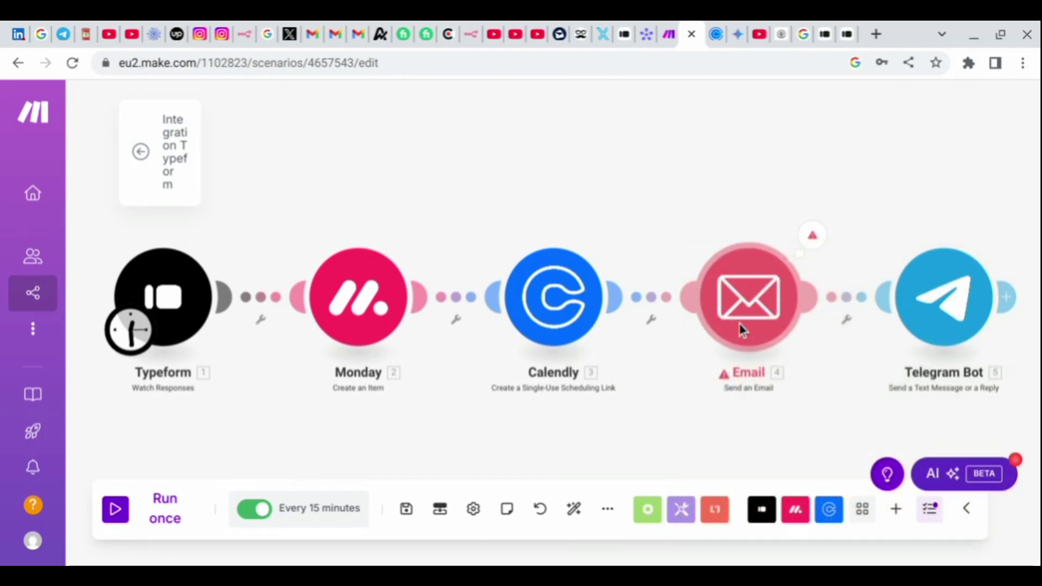
Switch the Email module to the second Microsoft SMTP/IMAP OAuth connection, save it and run the scenario once.
left_click(743, 330)
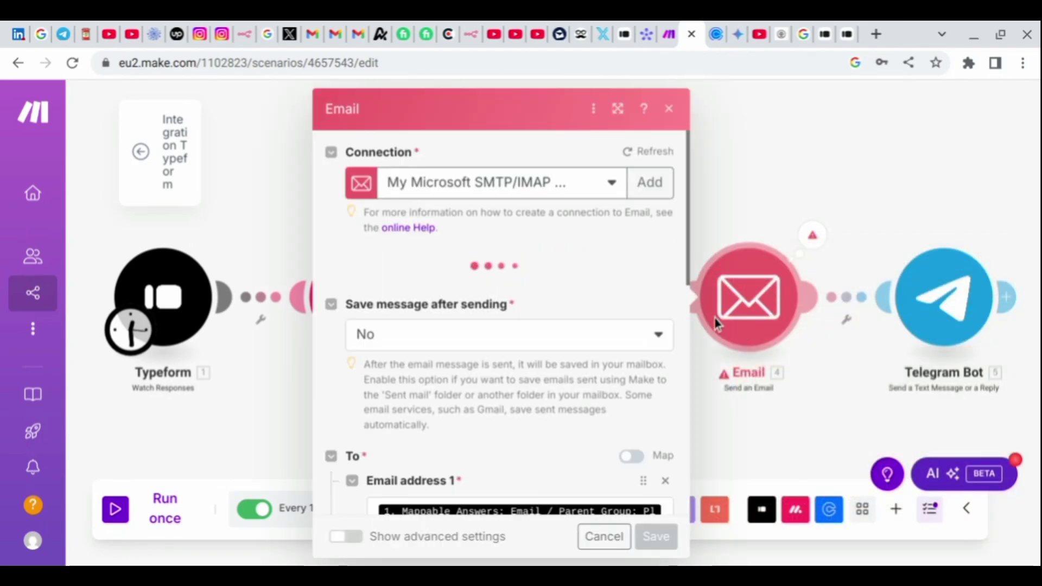
left_click(612, 190)
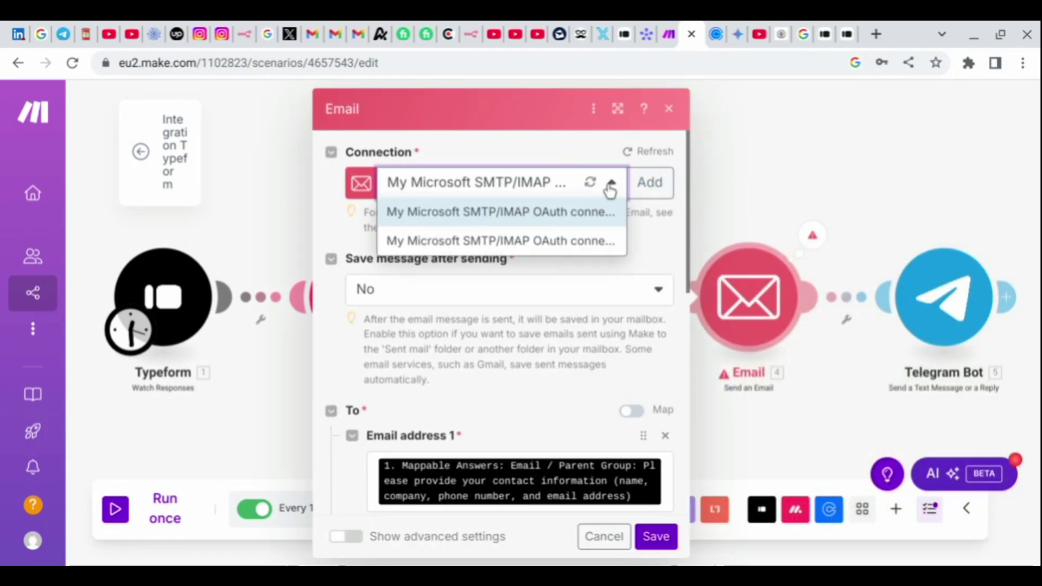
left_click(573, 263)
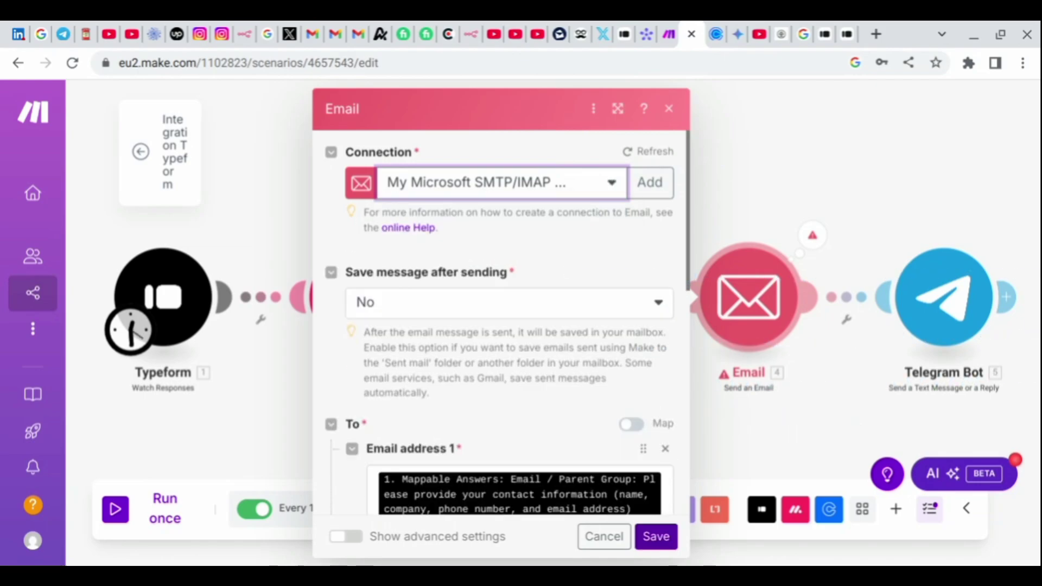
left_click(655, 536)
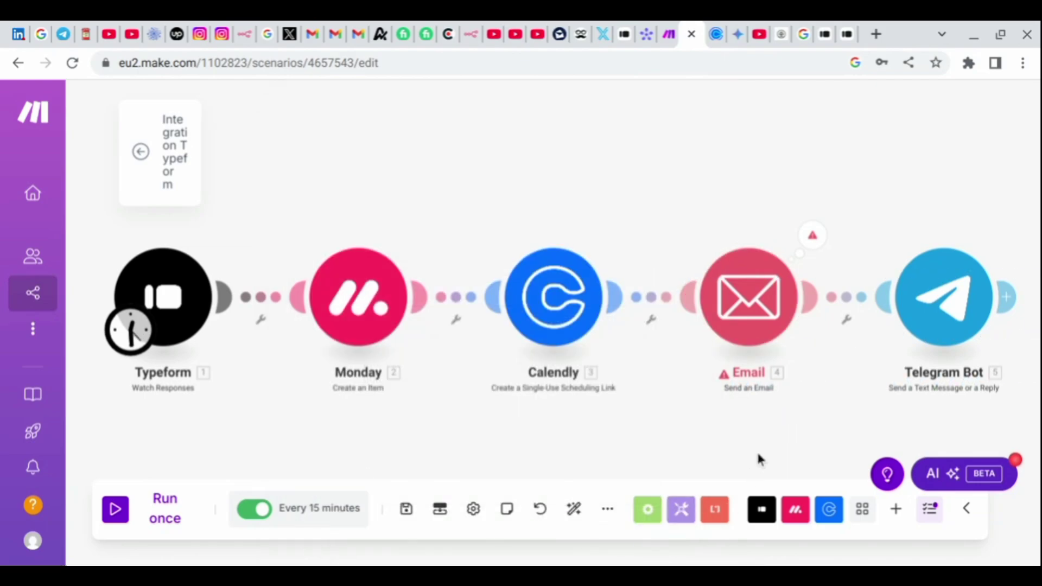
left_click(115, 552)
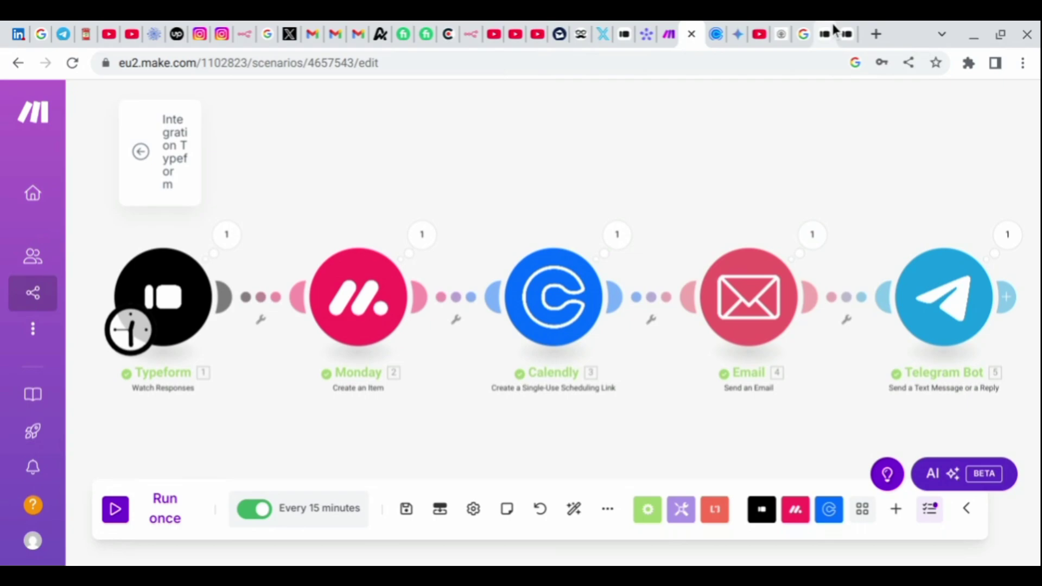
Open the "ai automation" email in Gmail in a new tab and follow its Calendly meeting link.
left_click(876, 34)
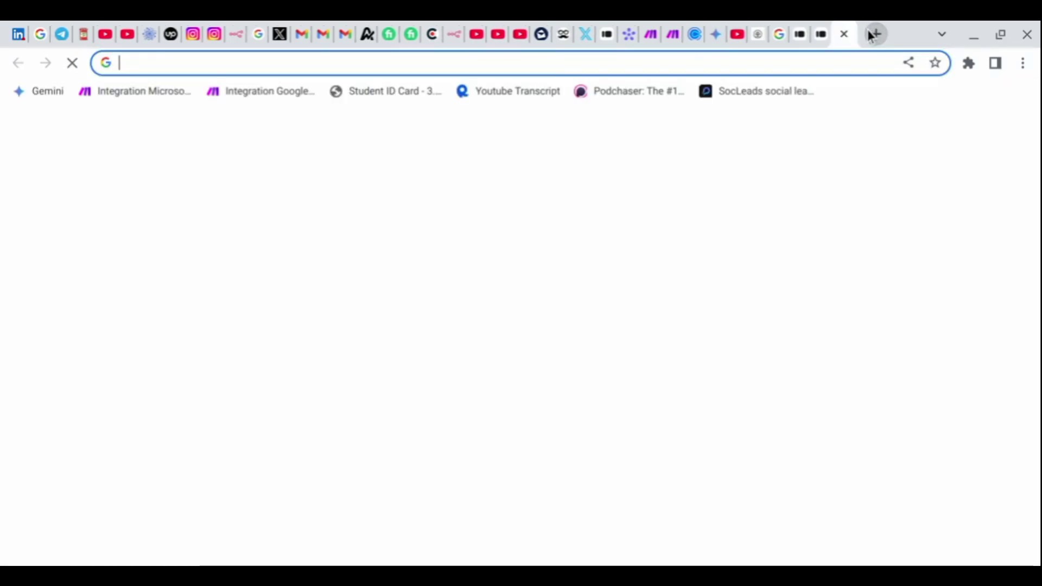
type("gm")
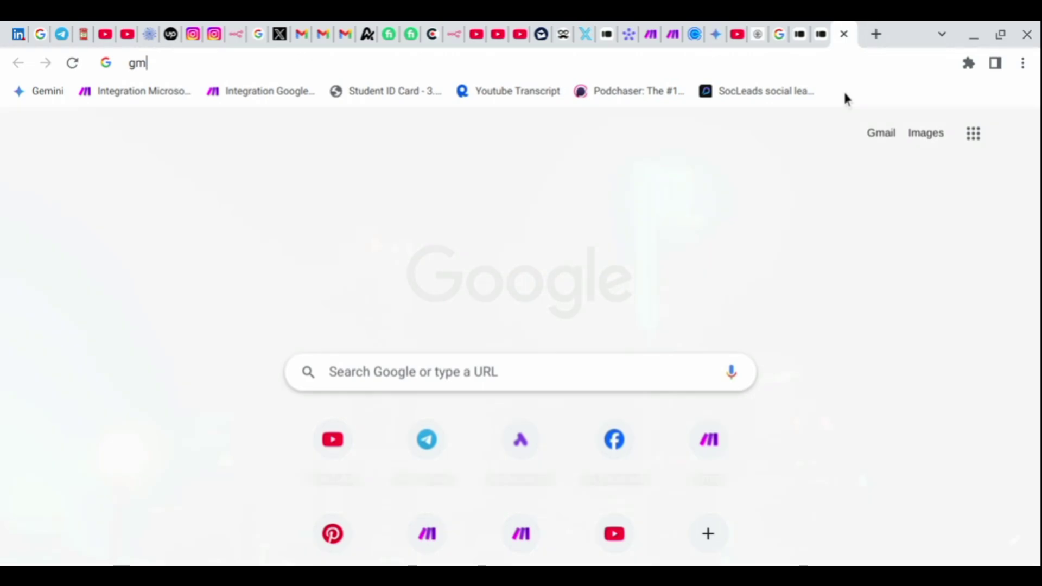
key("Return")
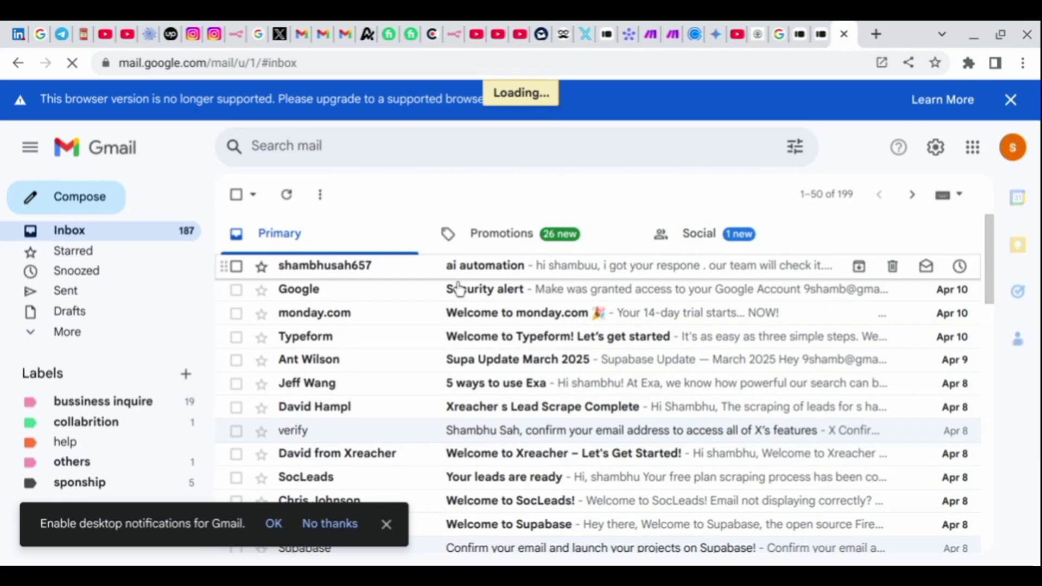
left_click(459, 283)
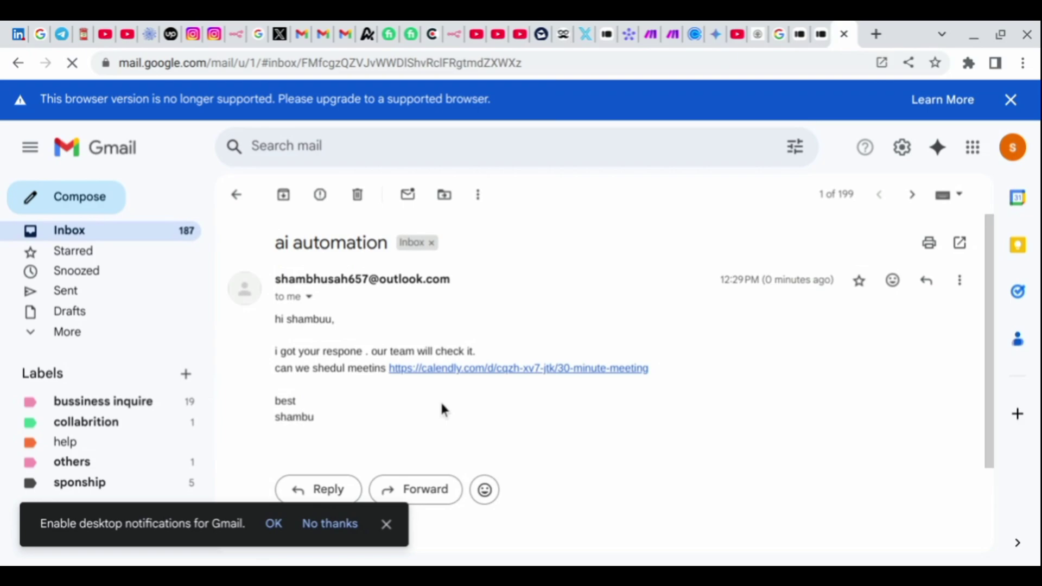
left_click(442, 390)
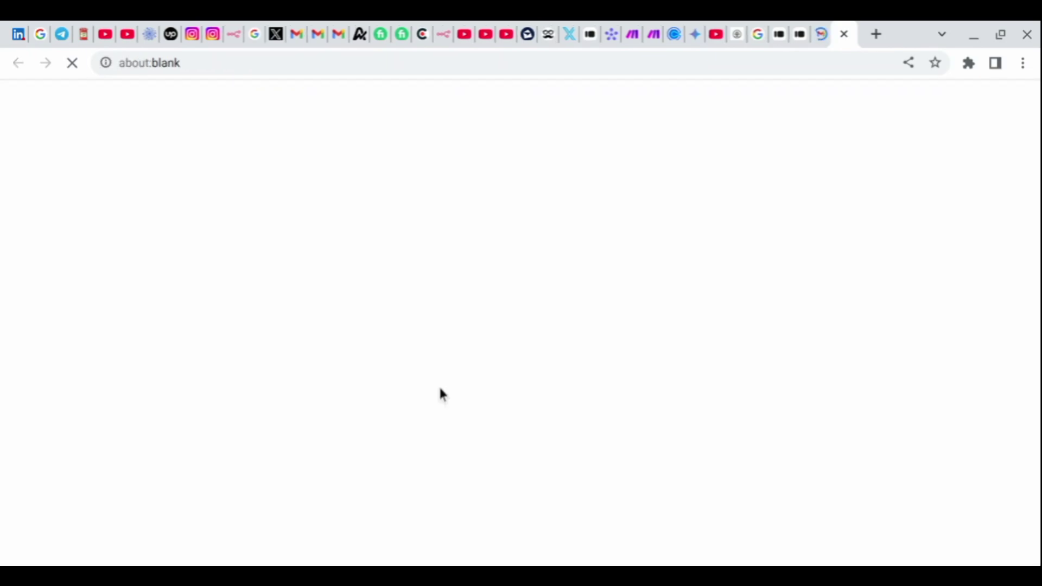